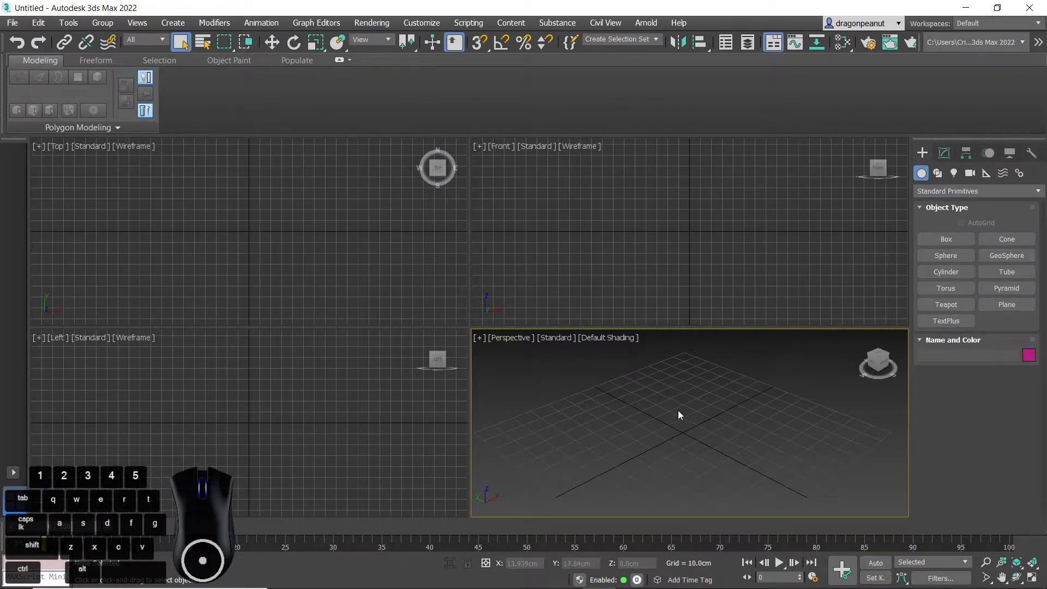
Check the display units and the system unit scale in Units Setup.
middle_drag(676, 412, 705, 408)
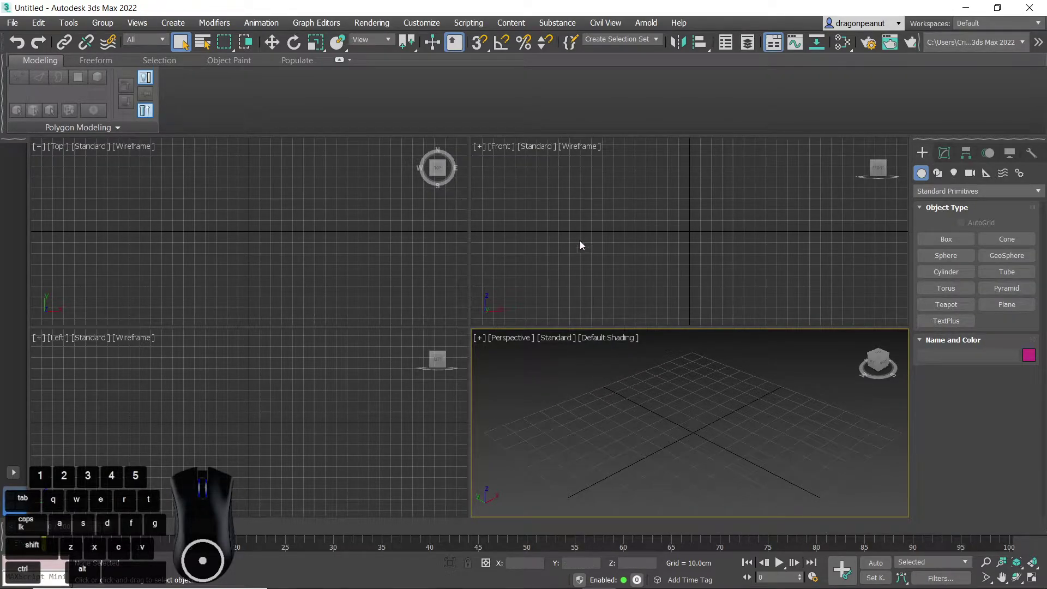
click(422, 22)
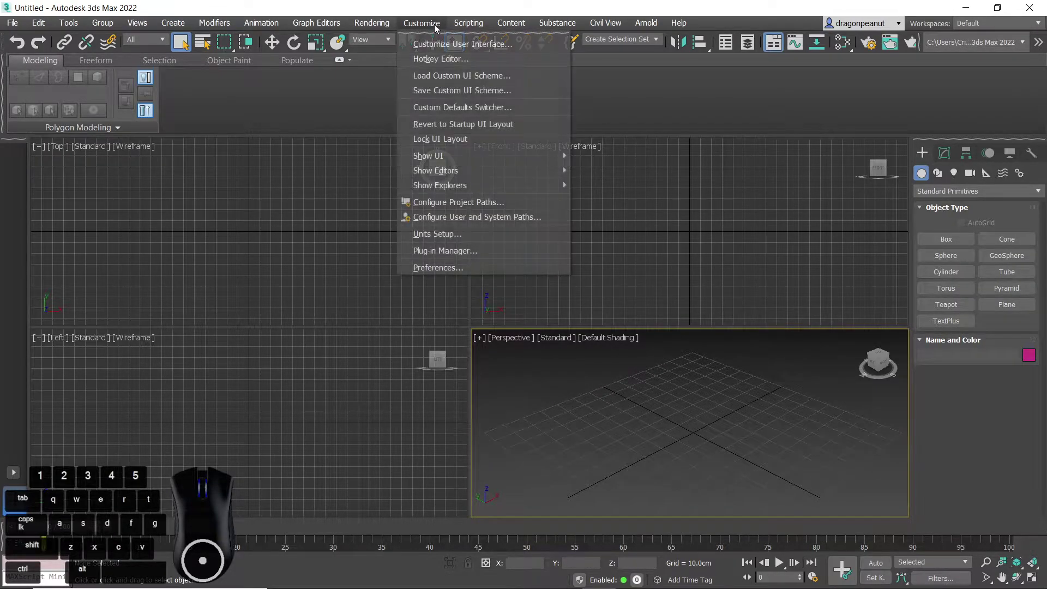
click(495, 233)
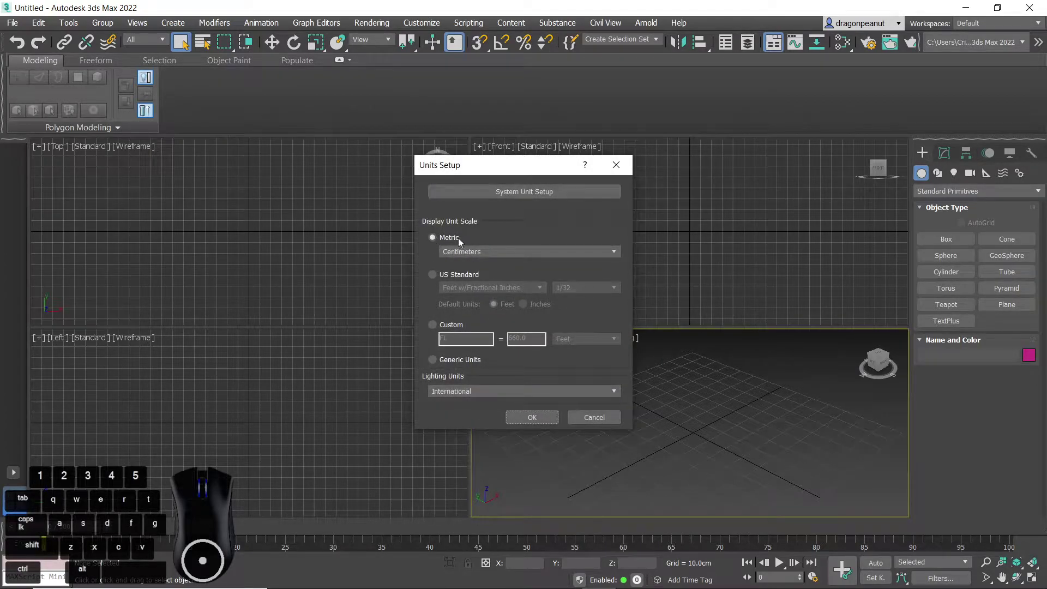
click(534, 190)
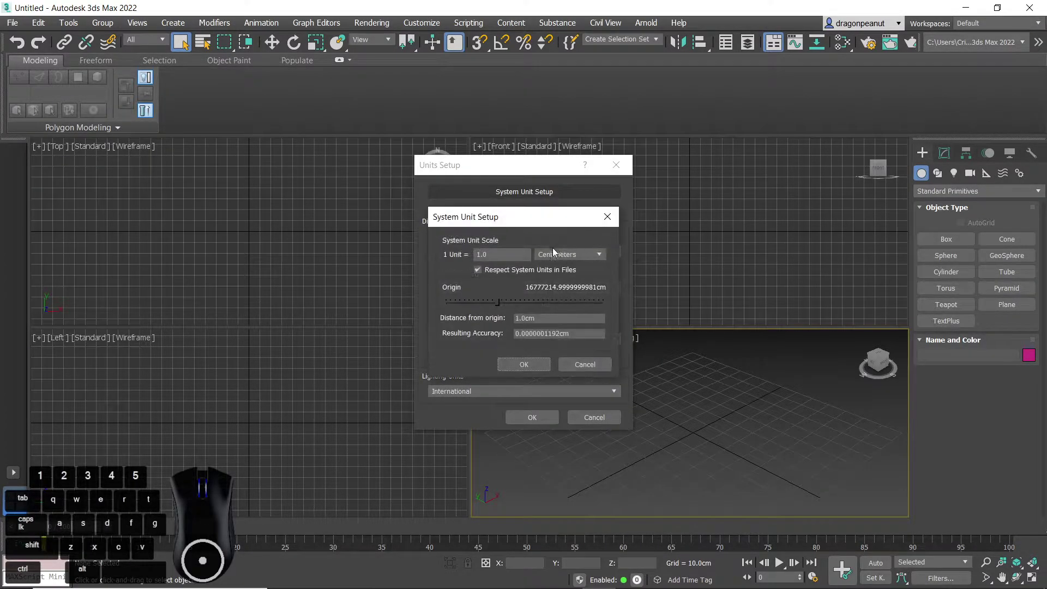
click(606, 218)
click(616, 165)
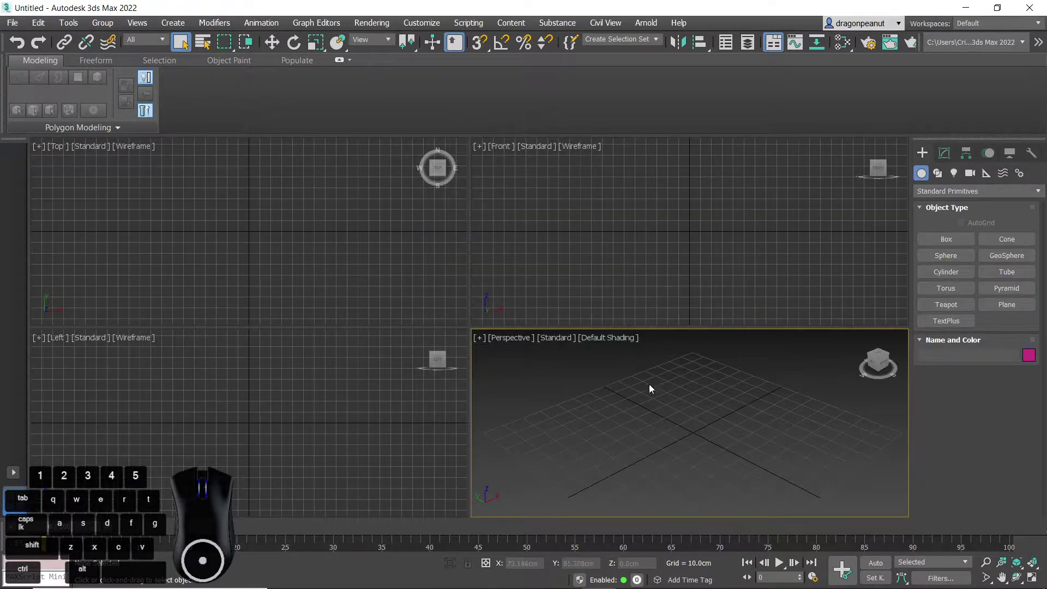
Maximize the Perspective viewport and frame the ground grid from a low angle.
key(alt+w)
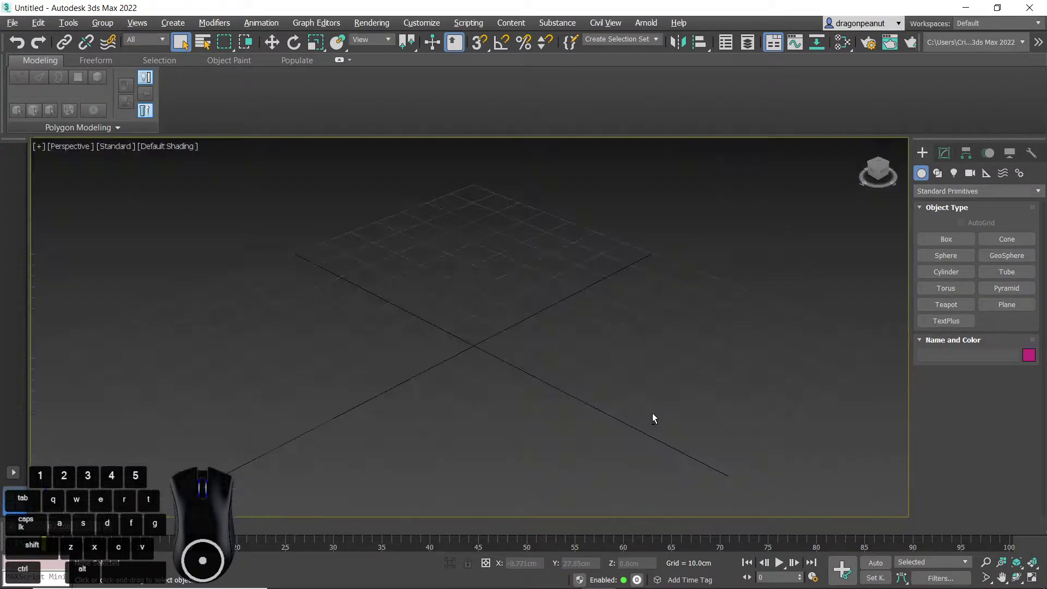
middle_drag(486, 331, 483, 361)
scroll(491, 344, down, 3)
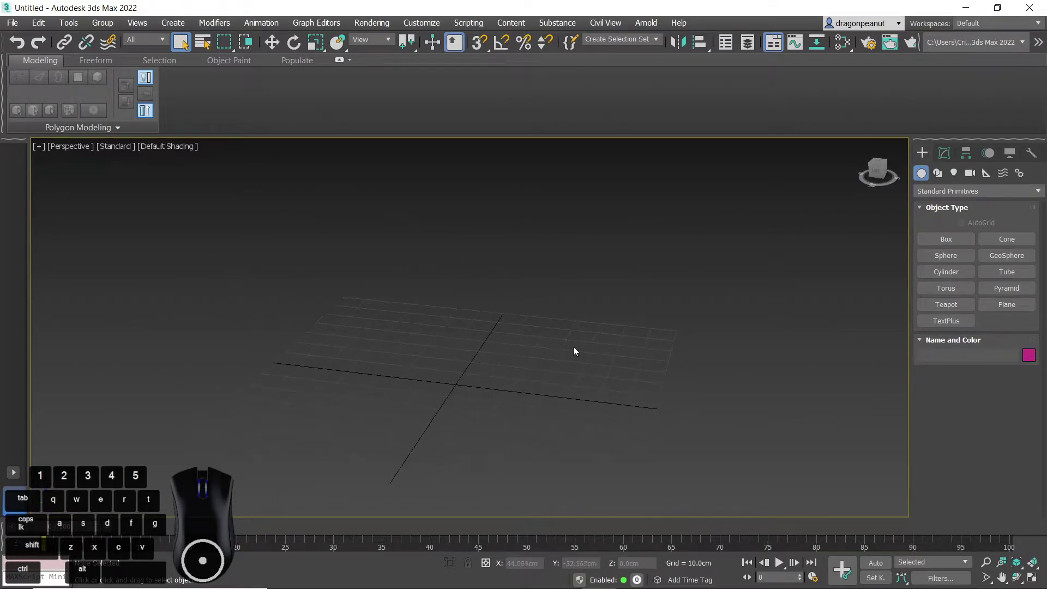
alt+middle_drag(567, 350, 524, 403)
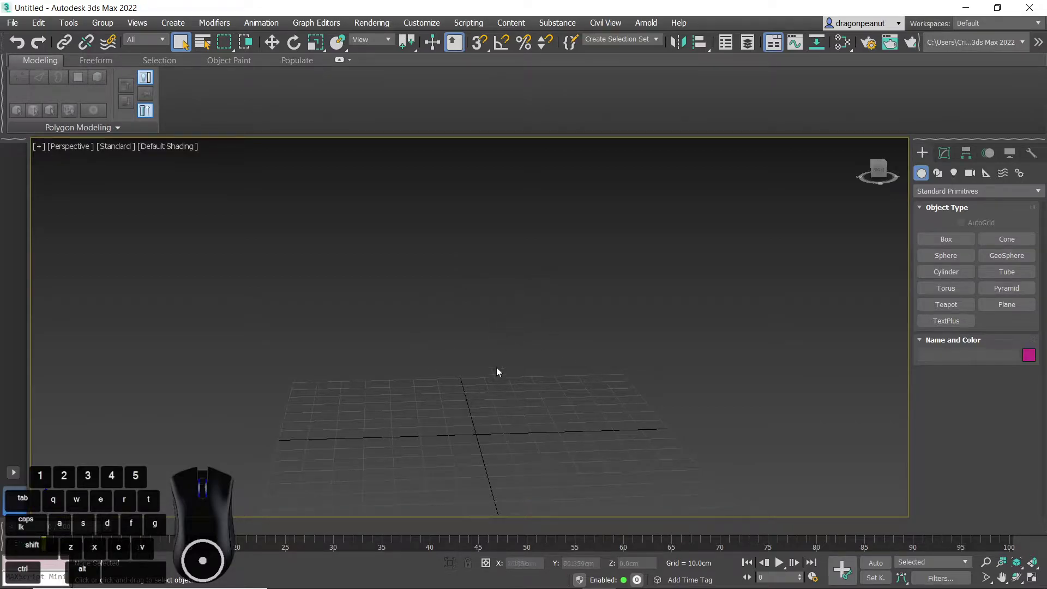
Create a standing Biped system about 142 cm tall at the centre of the grid.
click(1020, 174)
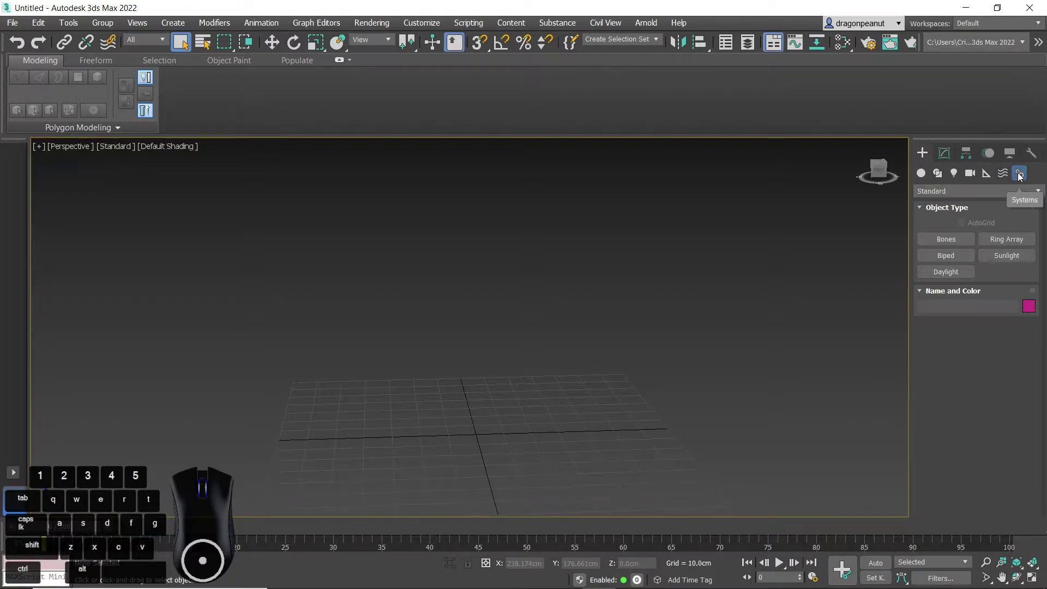
click(940, 256)
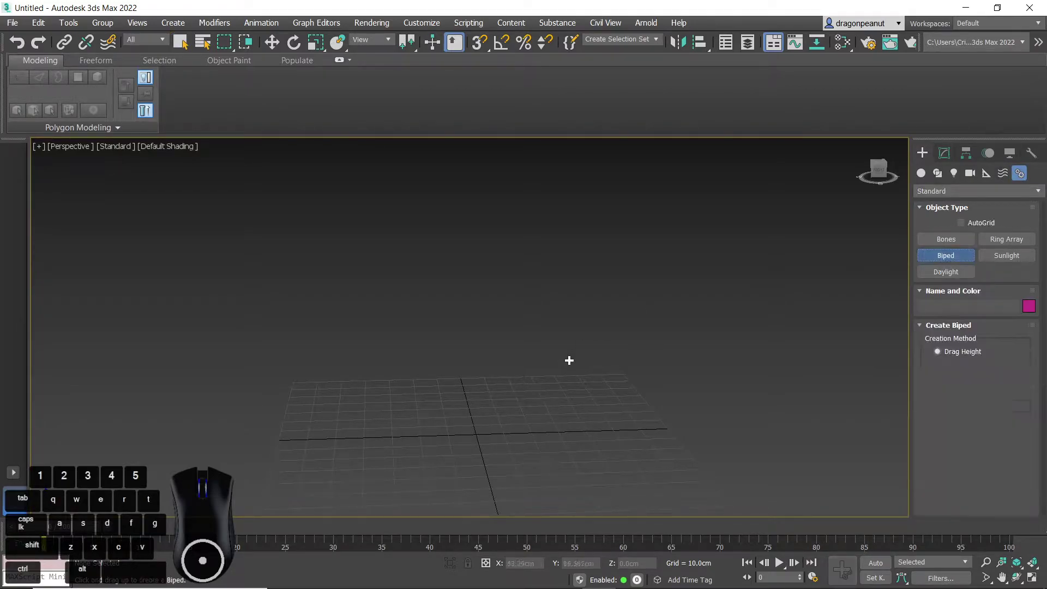
drag(472, 432, 487, 42)
scroll(523, 270, down, 5)
alt+middle_drag(524, 269, 529, 321)
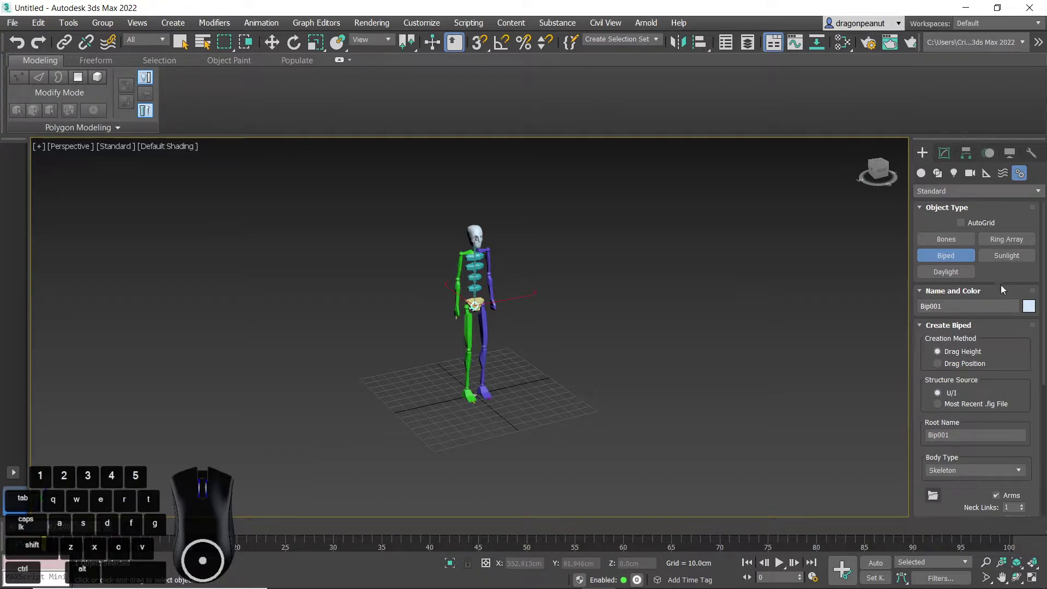
Preview the Classic body type on the Biped and return it to Skeleton.
scroll(988, 328, down, 6)
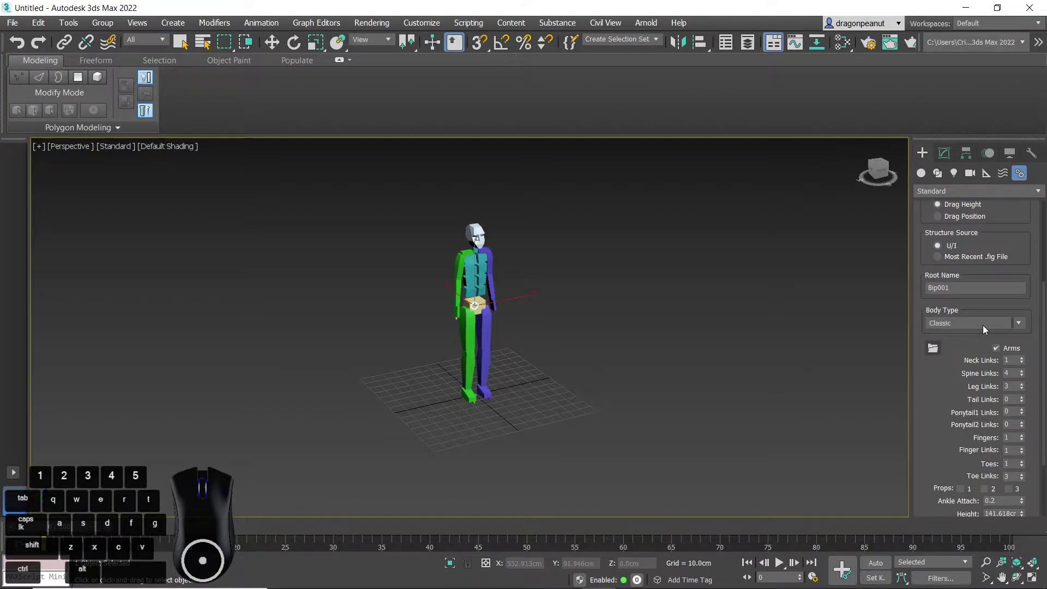
scroll(983, 325, up, 1)
click(1008, 341)
click(997, 349)
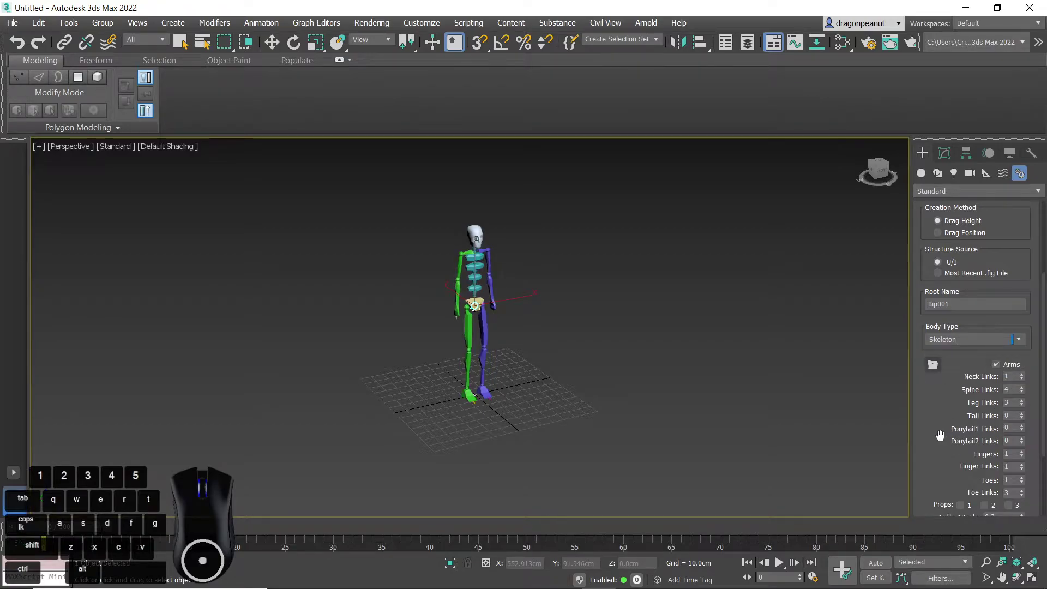
Set the Biped's height to 180 cm.
drag(941, 435, 930, 314)
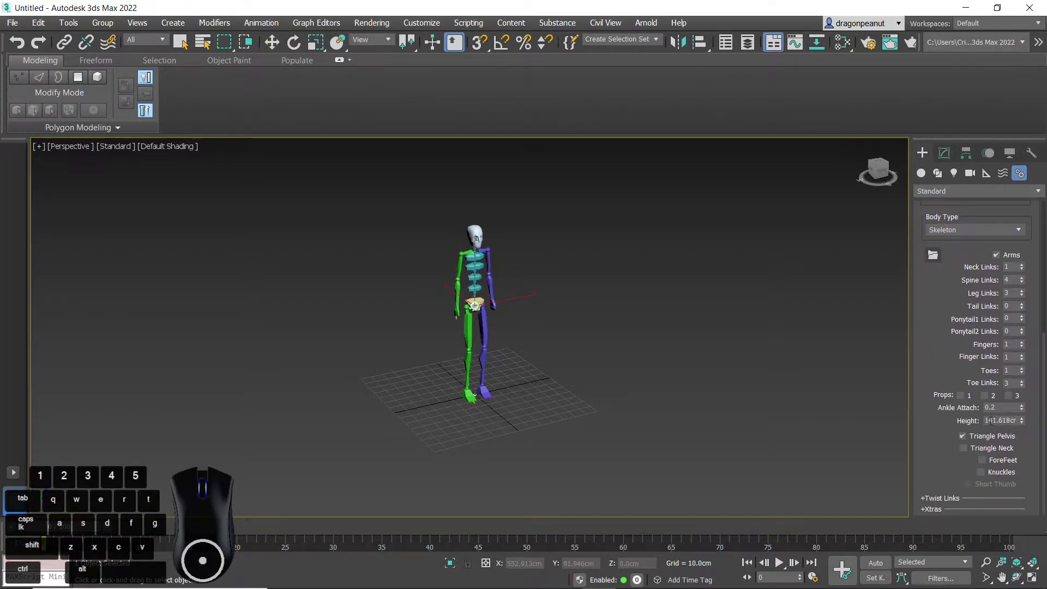
double_click(988, 419)
text(1)
text(180)
key(Return)
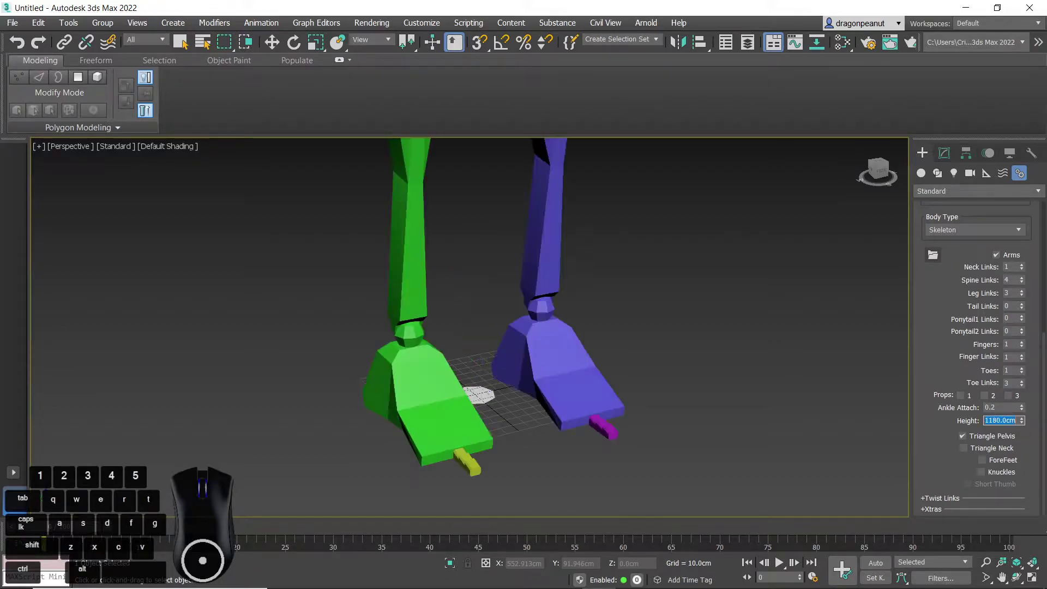
text(180)
key(Return)
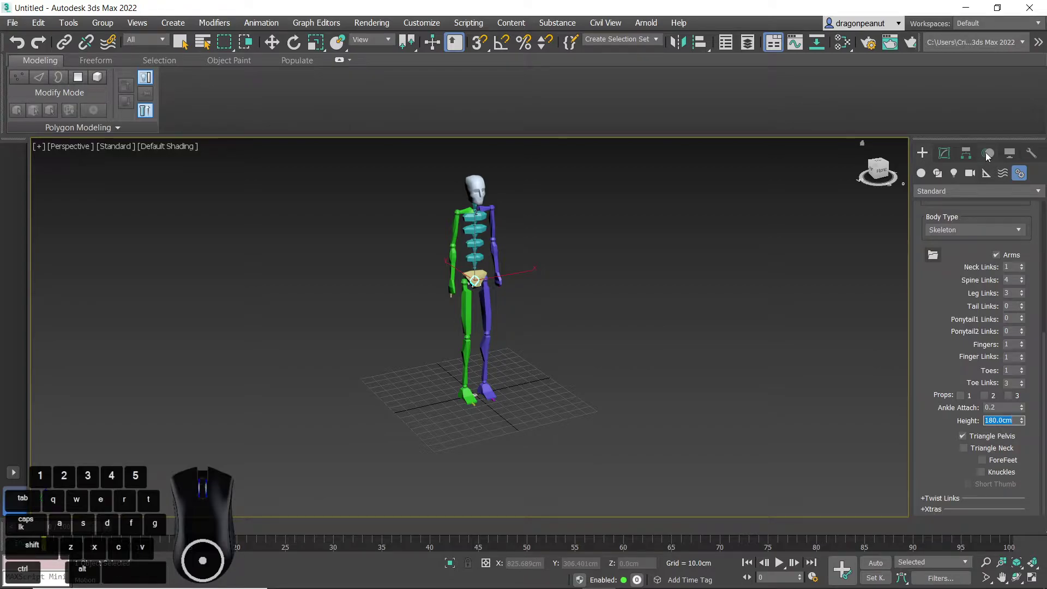
Finish Biped creation, show its motion parameters, and freeze the pelvis object.
right_click(509, 278)
click(505, 297)
click(474, 279)
click(989, 154)
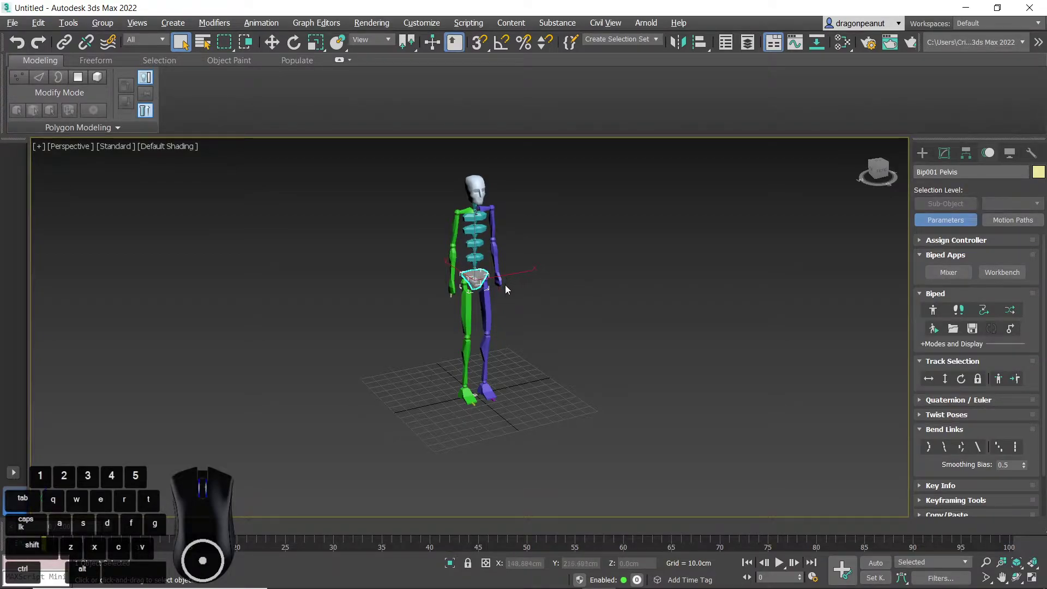
key(z)
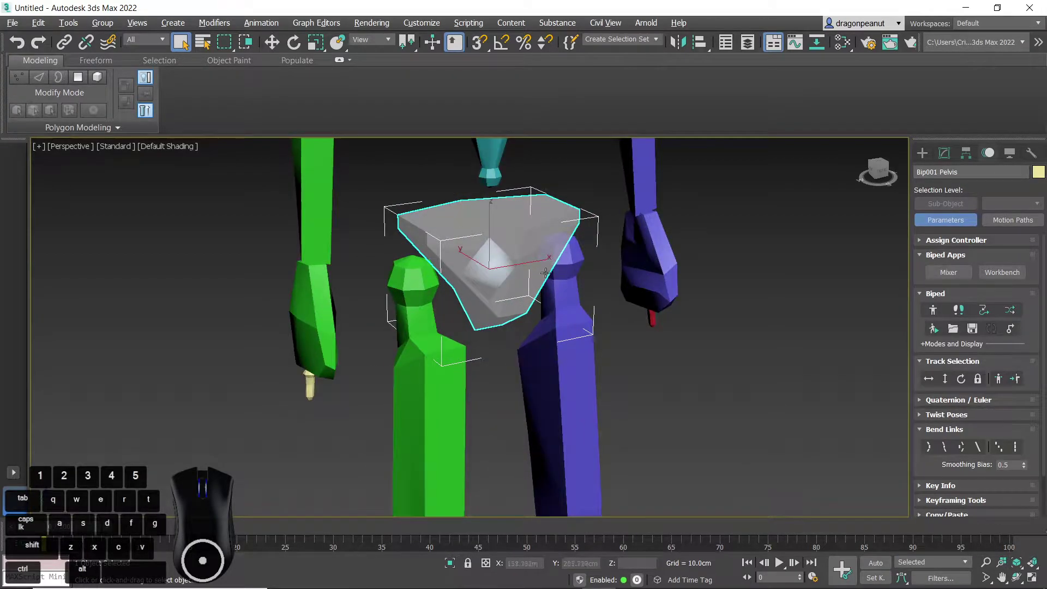
right_click(486, 235)
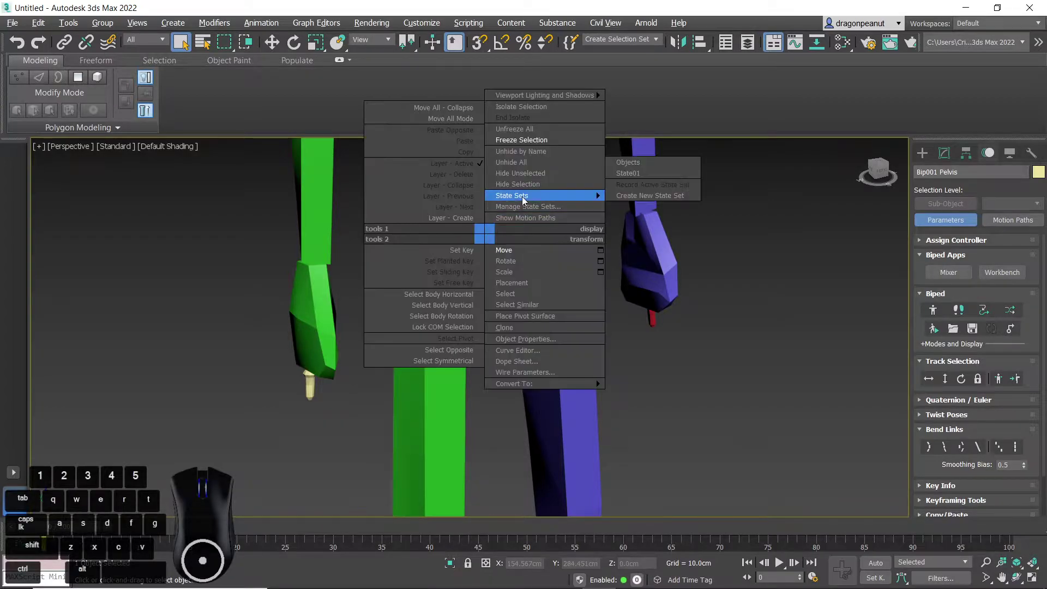
click(534, 140)
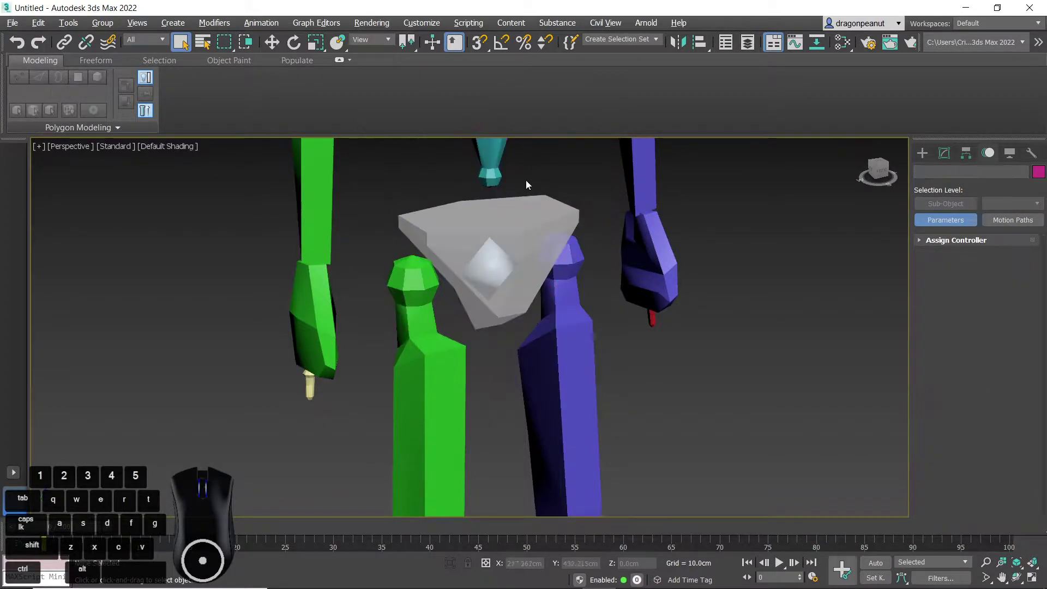
Move the whole Biped by its root object along the Y axis to about 106 cm, then deselect it.
click(489, 268)
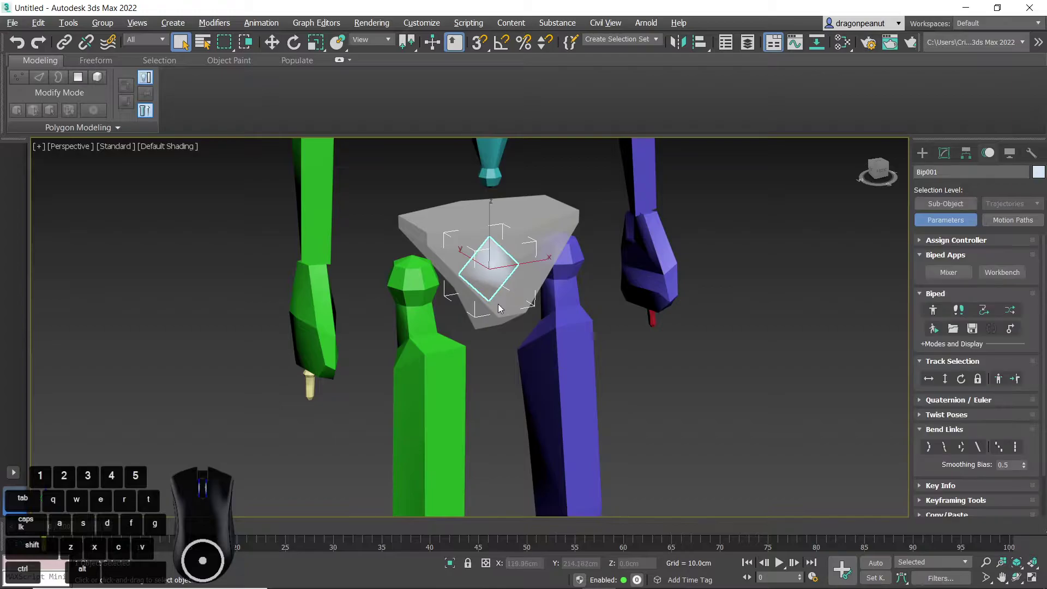
scroll(494, 286, down, 4)
scroll(494, 286, up, 2)
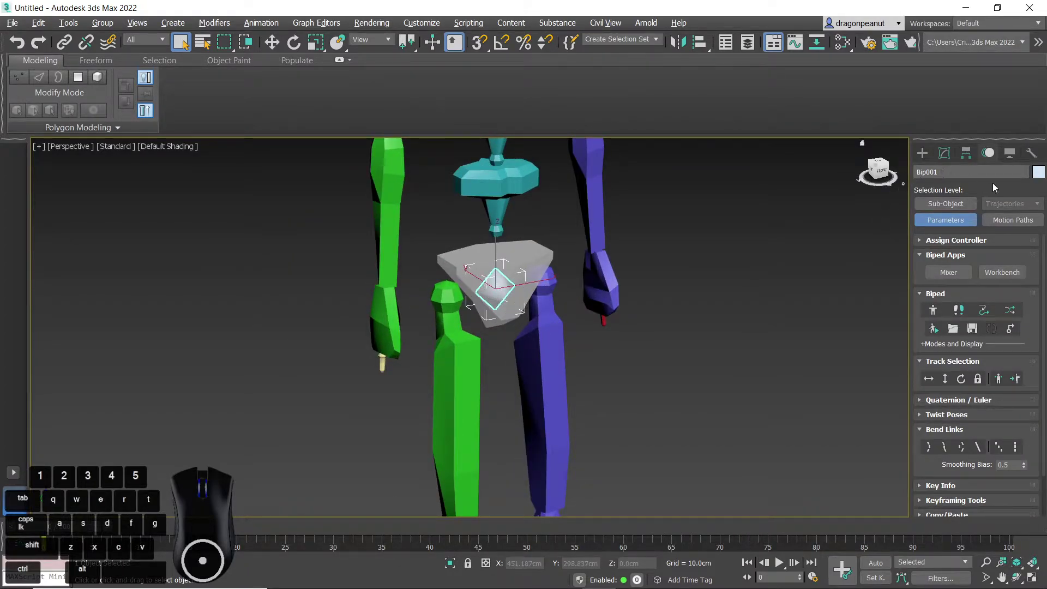
right_click(505, 286)
click(545, 299)
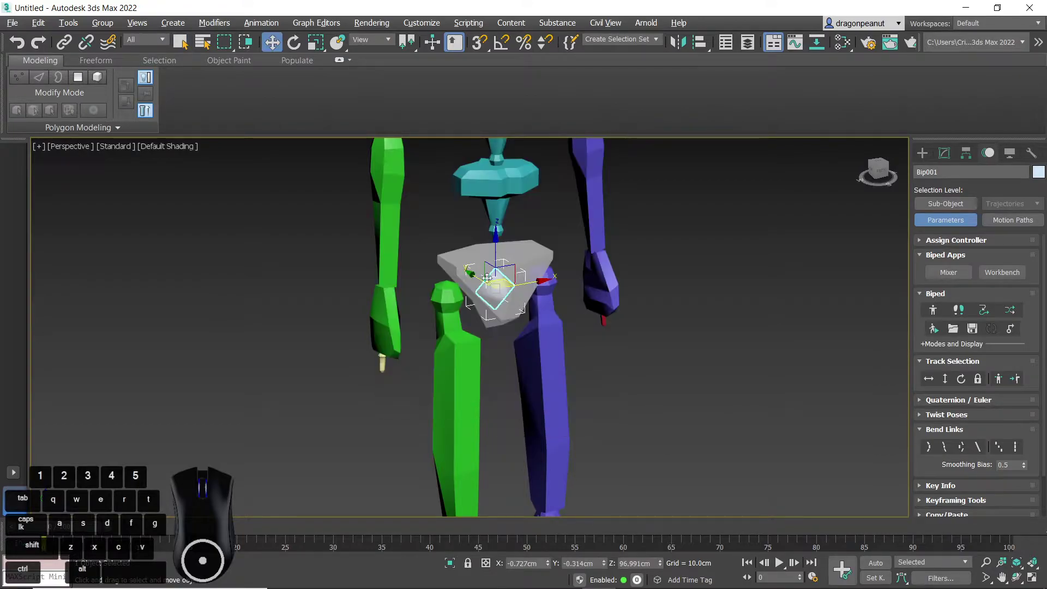
scroll(520, 330, down, 15)
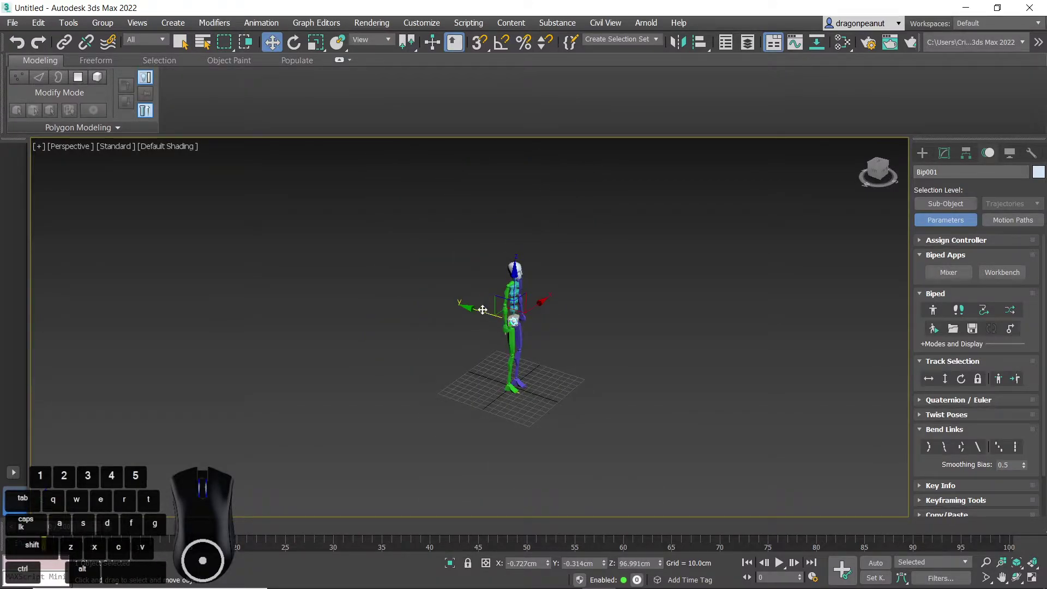
drag(433, 298, 414, 295)
alt+middle_drag(571, 356, 511, 358)
scroll(450, 365, up, 4)
alt+middle_drag(449, 365, 467, 355)
scroll(468, 357, up, 1)
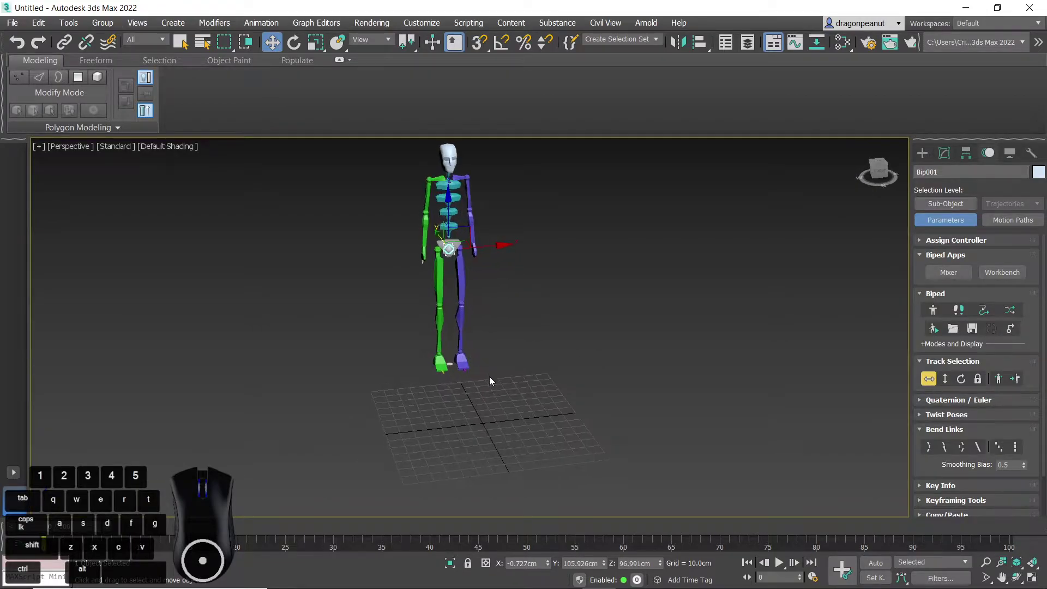
click(493, 377)
mouse_move(552, 376)
alt+middle_down()
mouse_move(510, 381)
mouse_move(551, 371)
alt+middle_up()
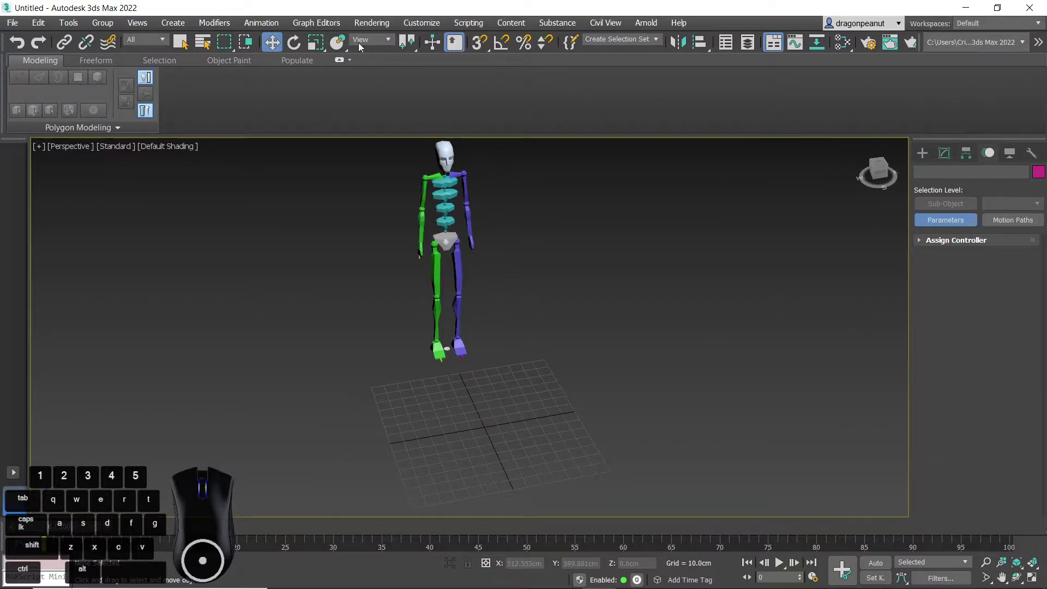
Create a thin flat box in front of the Biped, about 120 cm long, 226 cm wide and 4.4 cm high.
click(173, 23)
mouse_move(207, 42)
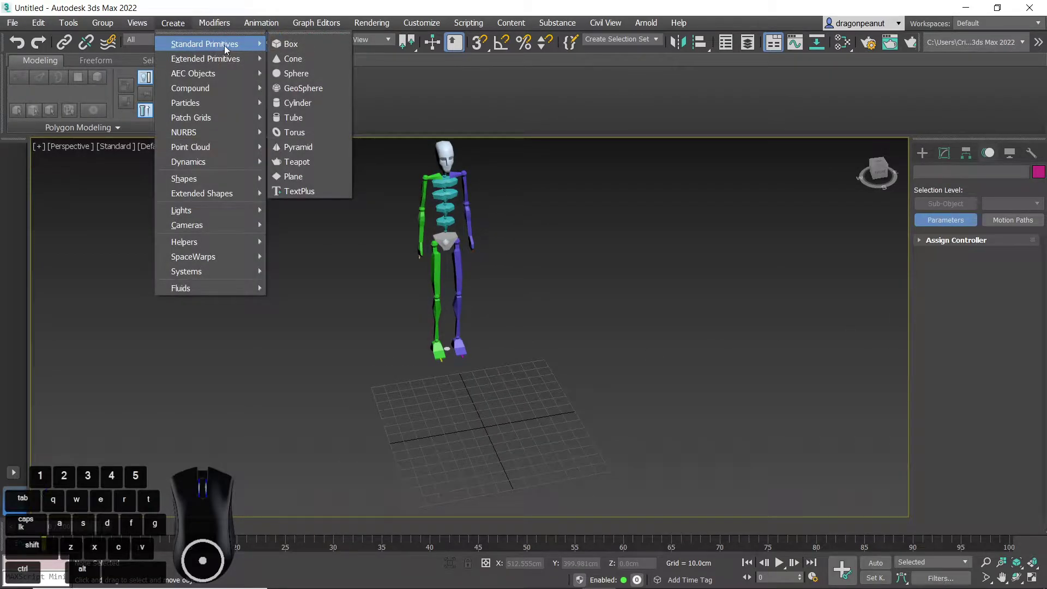
click(292, 43)
drag(371, 417, 727, 467)
click(734, 463)
middle_drag(722, 459, 684, 407)
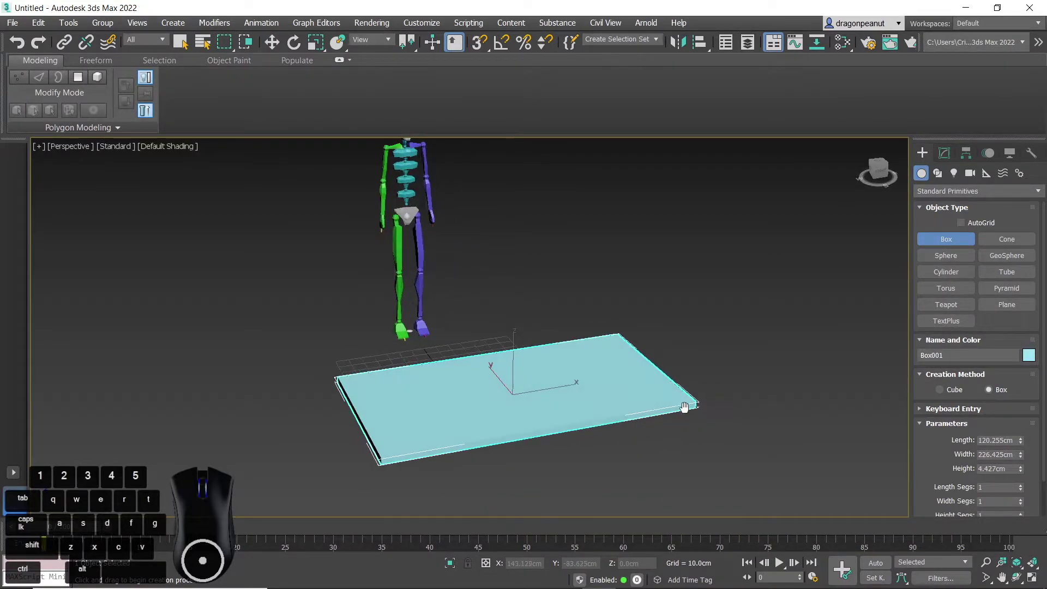
Set the box's length to 120 cm, width to 230 cm and height to 3 cm.
double_click(988, 440)
text(120)
click(993, 455)
text(230)
key(Return)
key(Tab)
text(3)
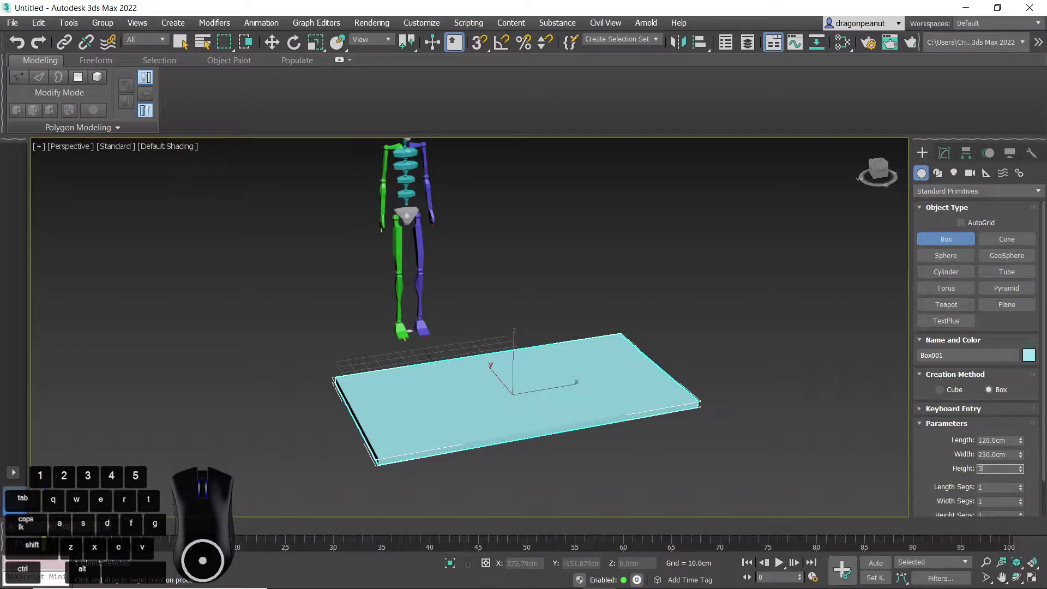
key(Return)
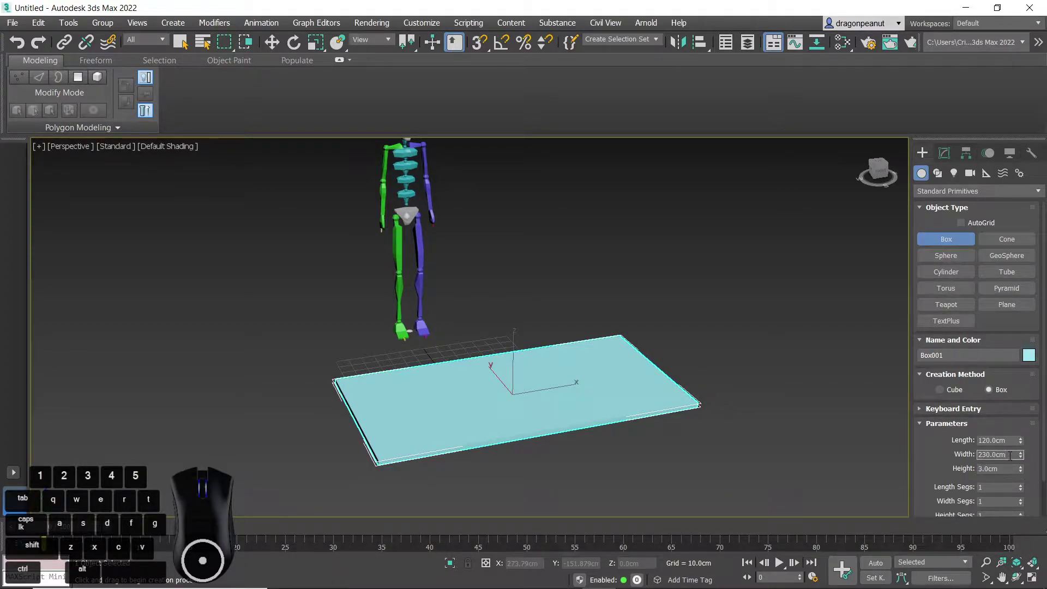
Set the box's length and width segments to 3 and display Edged Faces in the viewport.
middle_drag(654, 393, 690, 339)
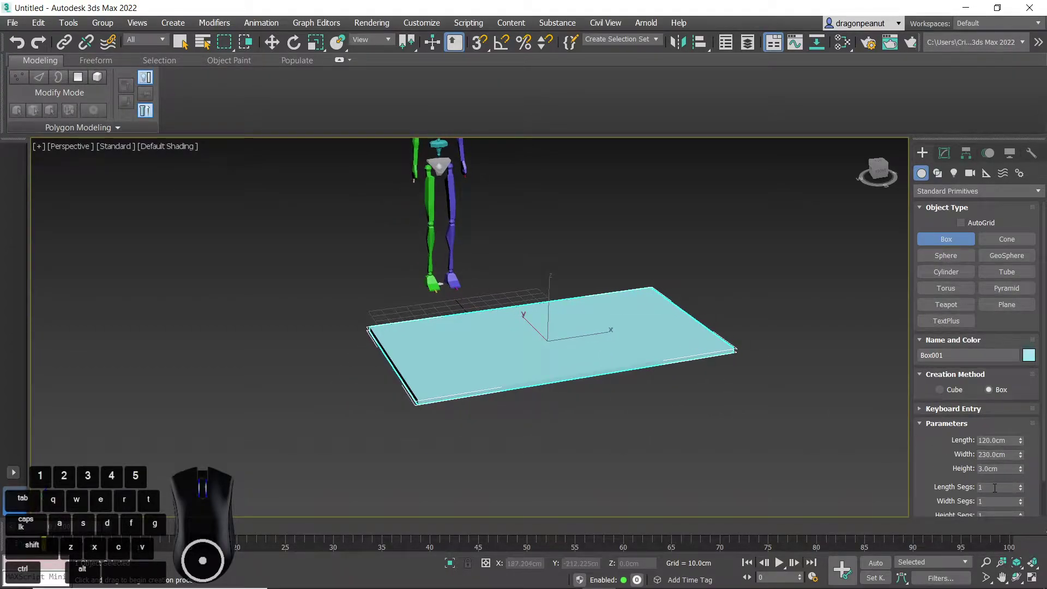
click(1021, 499)
click(1021, 499)
click(171, 146)
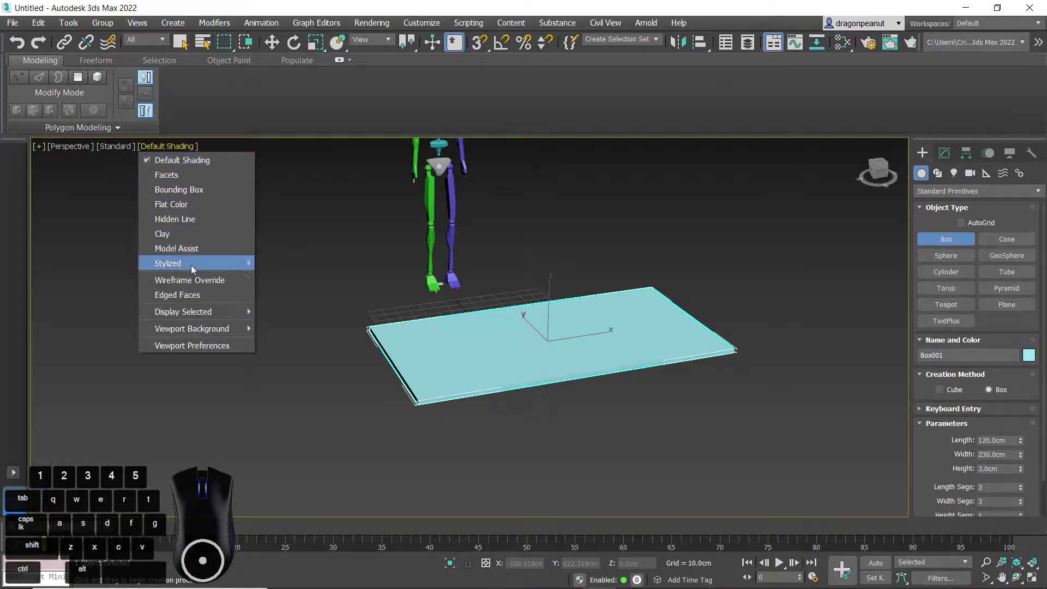
click(196, 299)
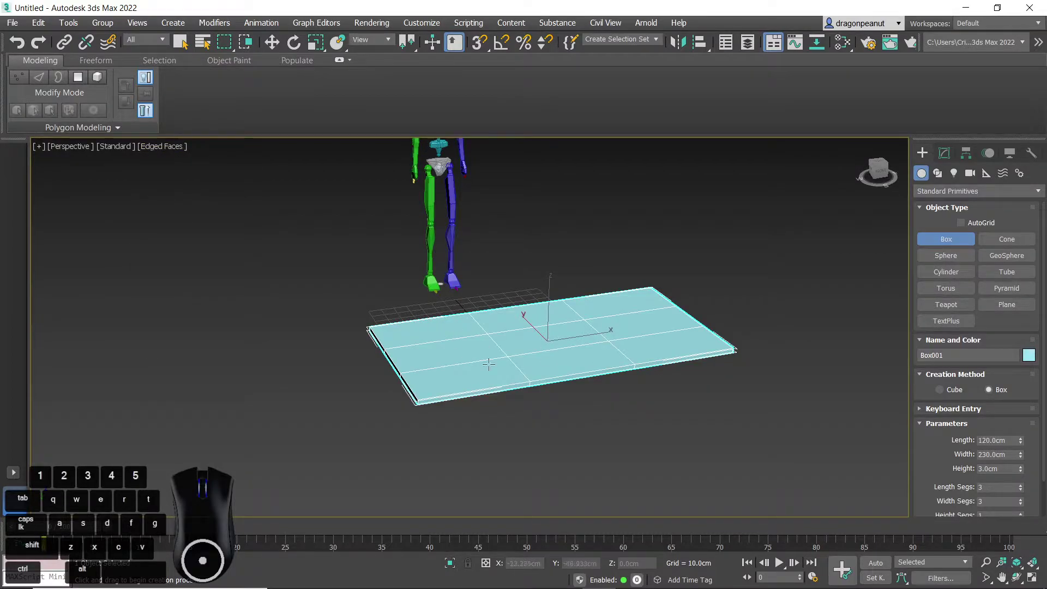
Center the box on the origin in X and Y, and raise it vertically above the grid.
alt+middle_drag(463, 356, 508, 341)
key(w)
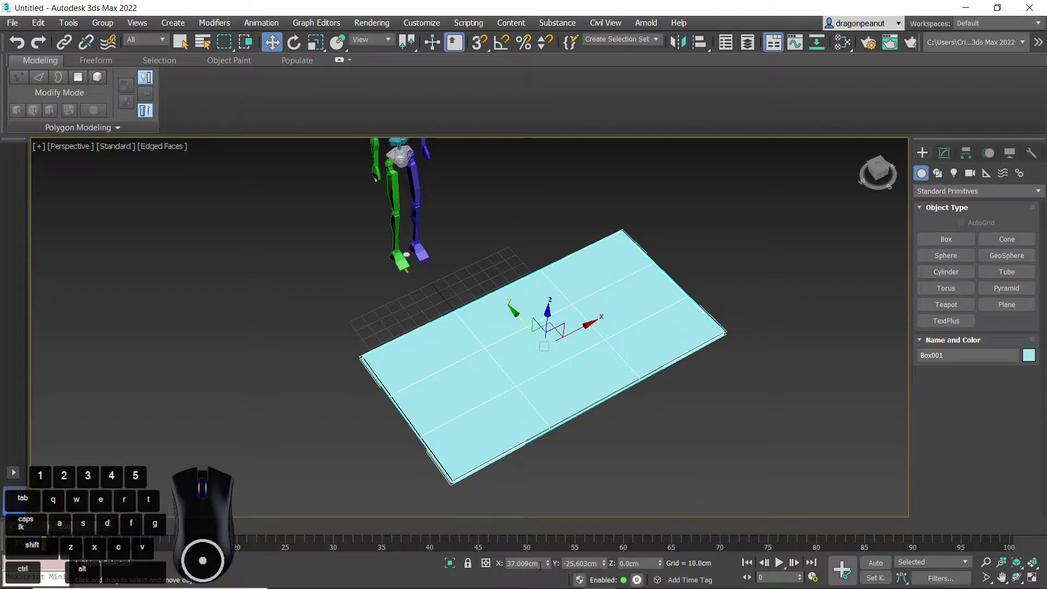
right_click(604, 564)
right_click(548, 564)
alt+middle_drag(467, 463, 503, 400)
drag(483, 294, 457, 184)
Move the whole Biped farther back so it stands clear behind the box.
alt+middle_drag(514, 207, 445, 273)
scroll(451, 367, down, 3)
scroll(443, 272, up, 6)
click(436, 175)
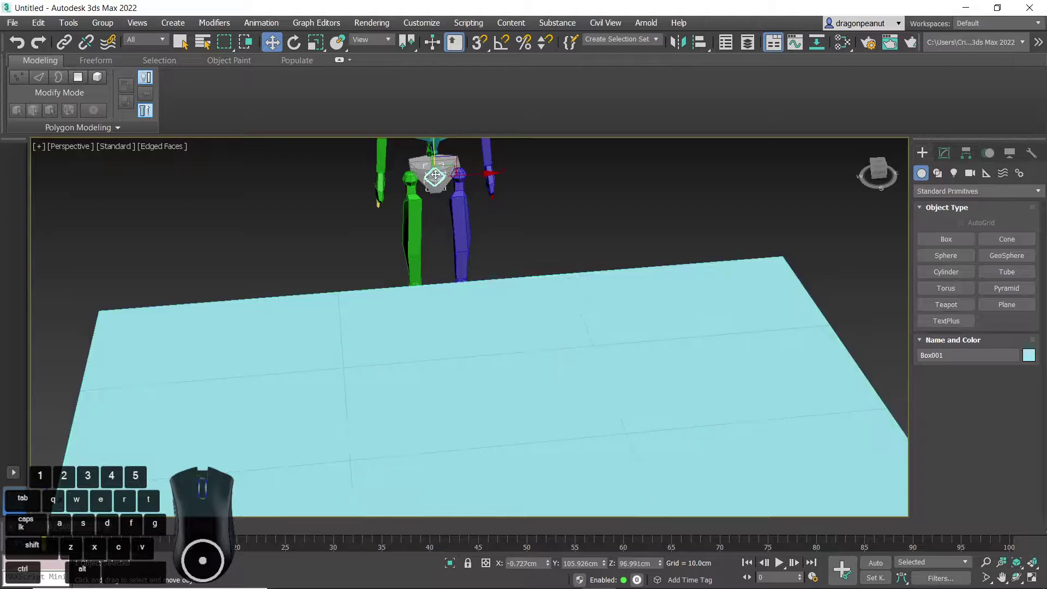
scroll(435, 174, down, 5)
alt+middle_drag(435, 180, 431, 232)
drag(434, 199, 327, 158)
Lower the box to about 65 cm above the grid, judging its height against the Biped's hands.
alt+middle_drag(598, 339, 463, 314)
click(351, 330)
alt+middle_drag(351, 330, 411, 296)
click(356, 290)
click(369, 329)
click(355, 294)
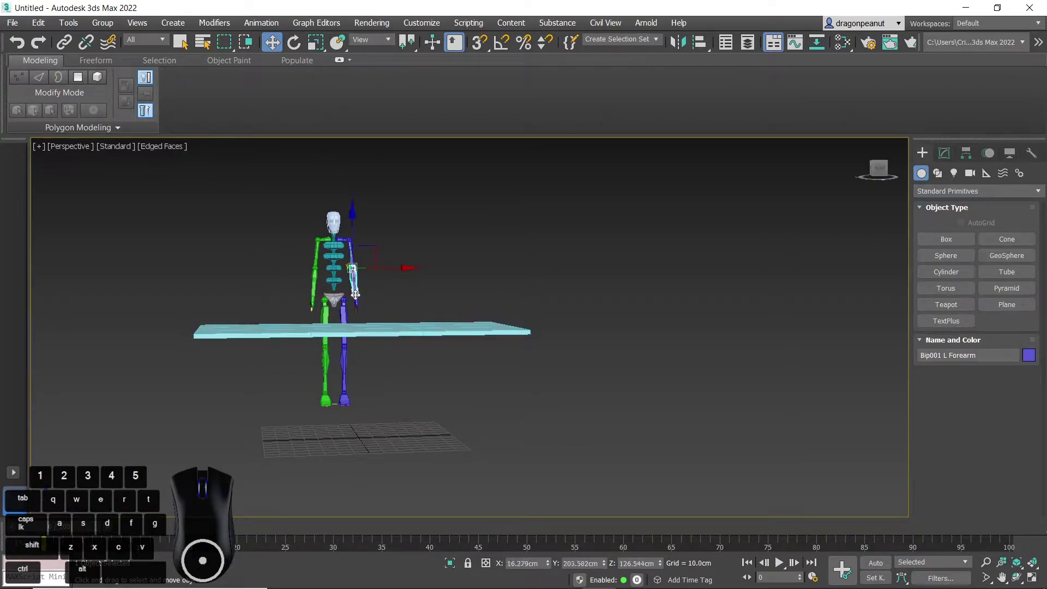
click(370, 328)
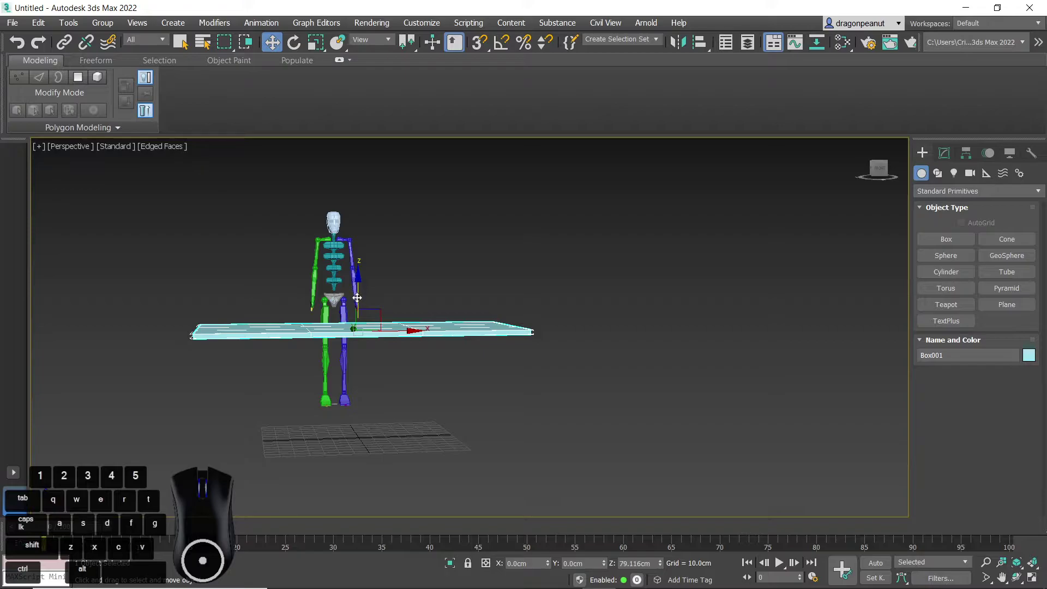
drag(356, 295, 359, 311)
alt+middle_drag(360, 328, 392, 372)
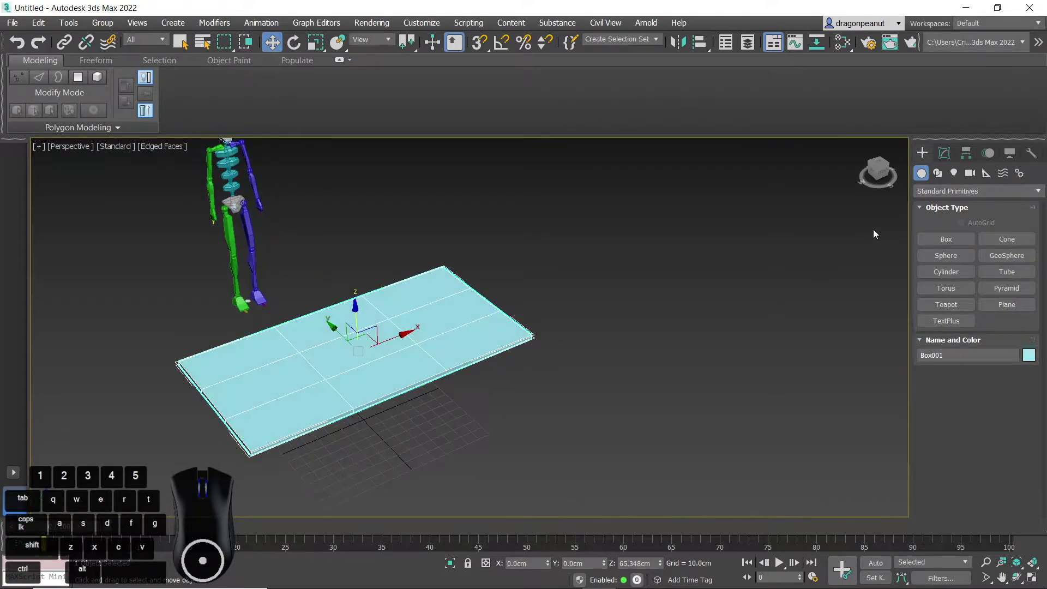
Convert the box to an Editable Poly.
click(945, 153)
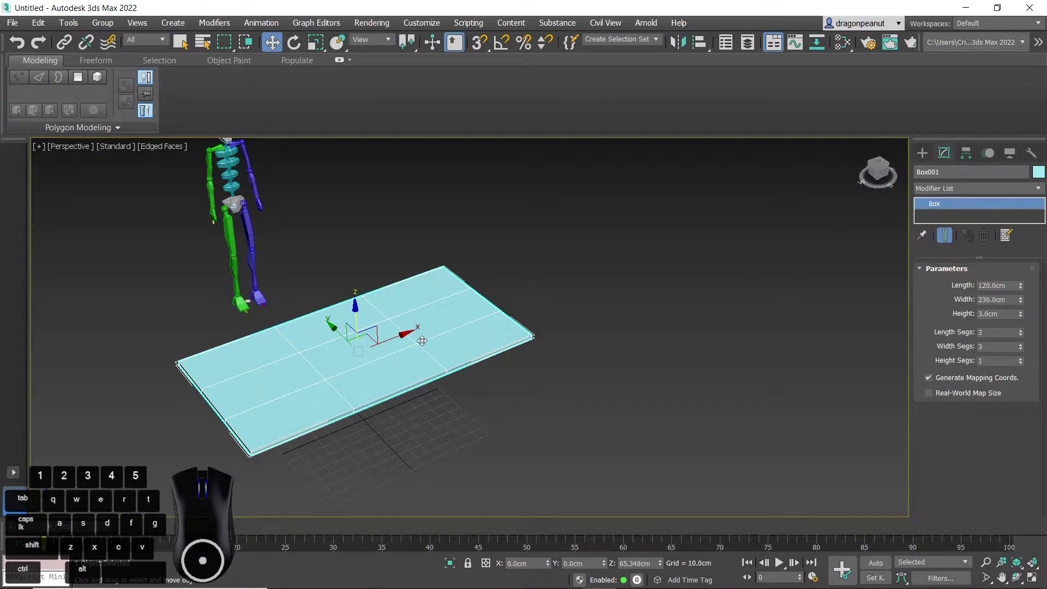
right_click(403, 327)
mouse_move(466, 473)
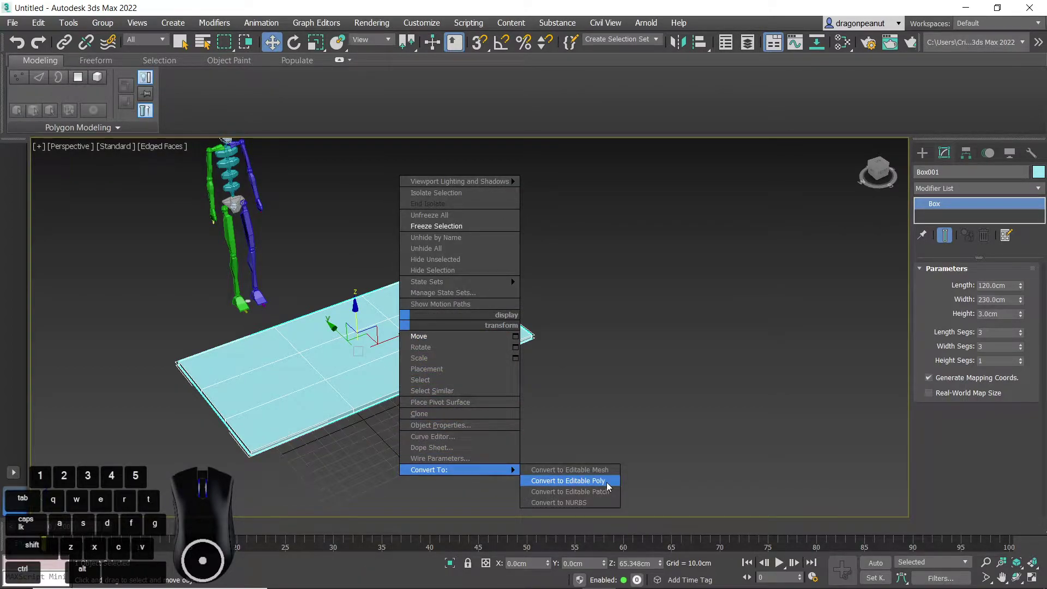
click(606, 482)
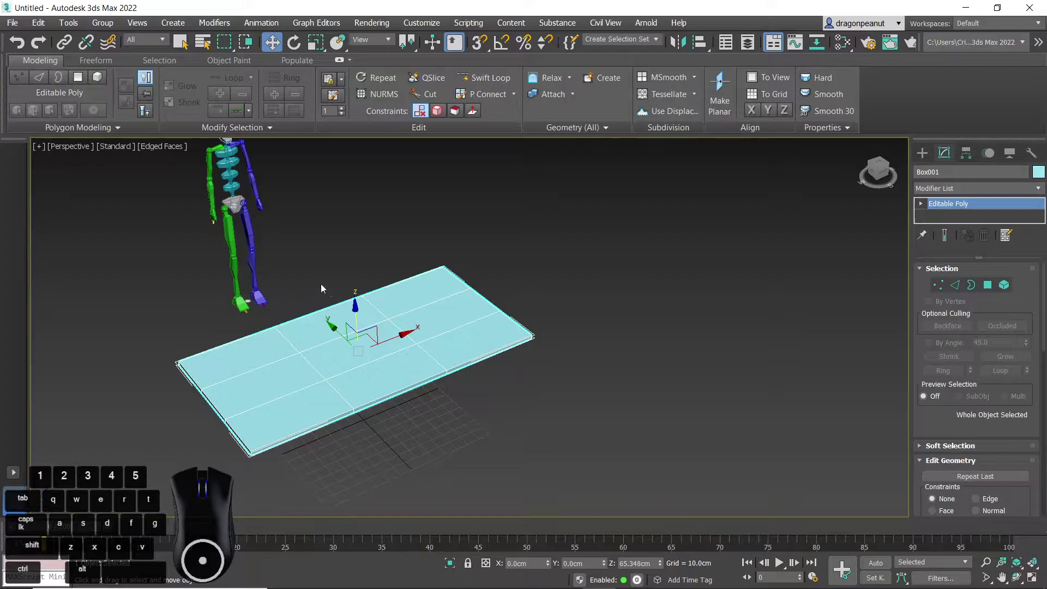
Scale the two inner columns of vertices apart along X until they lie close to the tabletop's short ends.
click(938, 284)
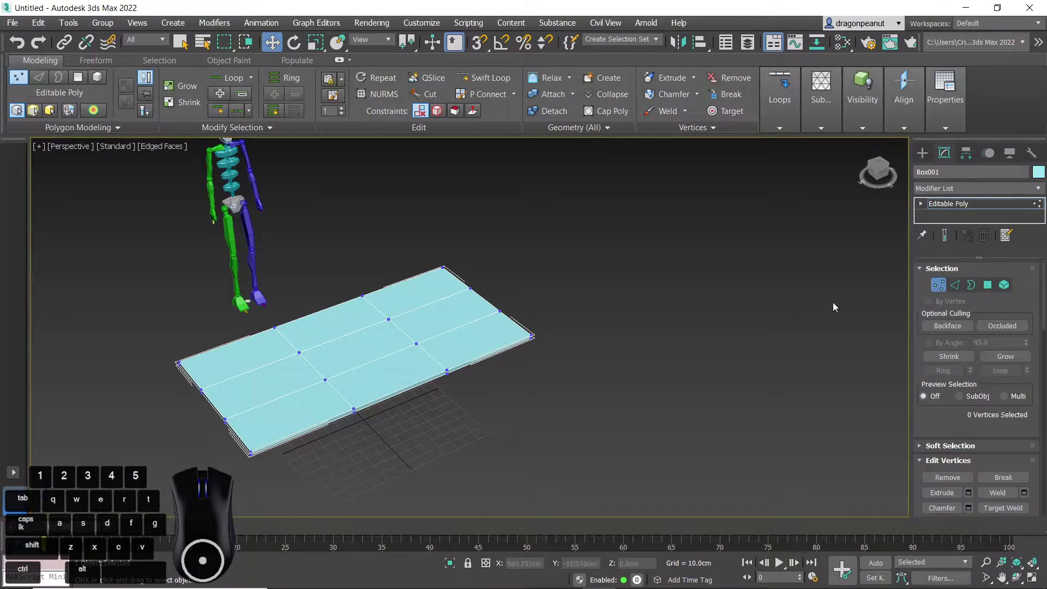
alt+middle_drag(523, 314, 594, 345)
drag(502, 345, 587, 447)
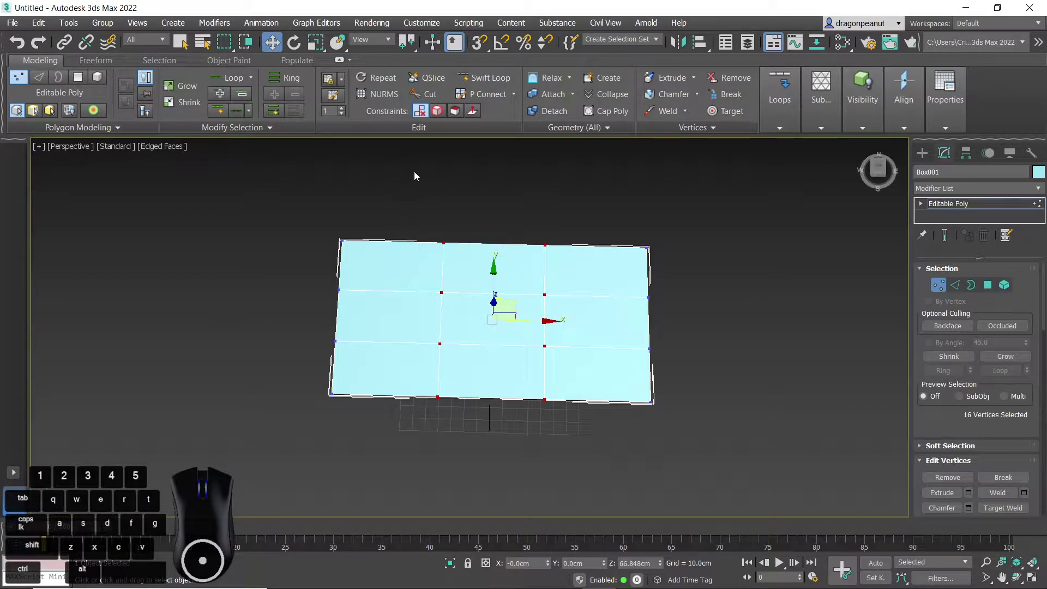
drag(459, 254, 587, 452)
right_click(501, 306)
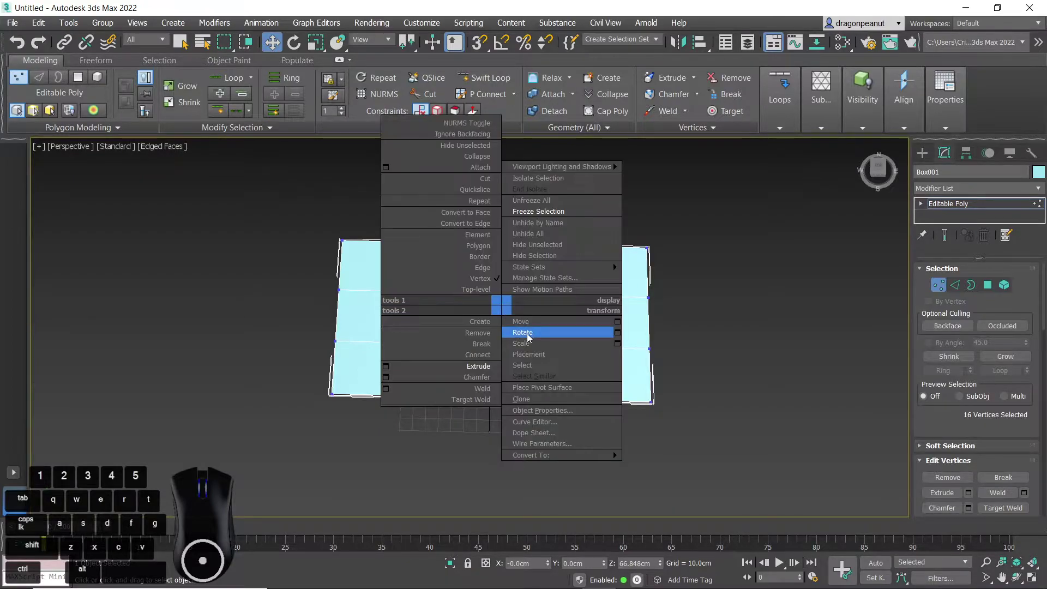
click(541, 343)
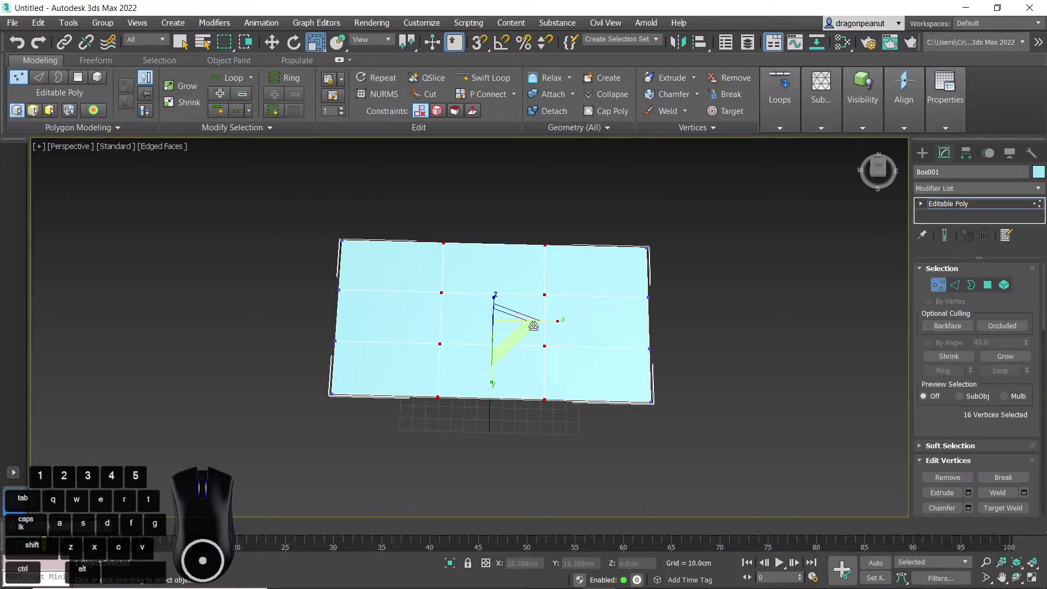
drag(554, 320, 616, 322)
drag(616, 322, 620, 327)
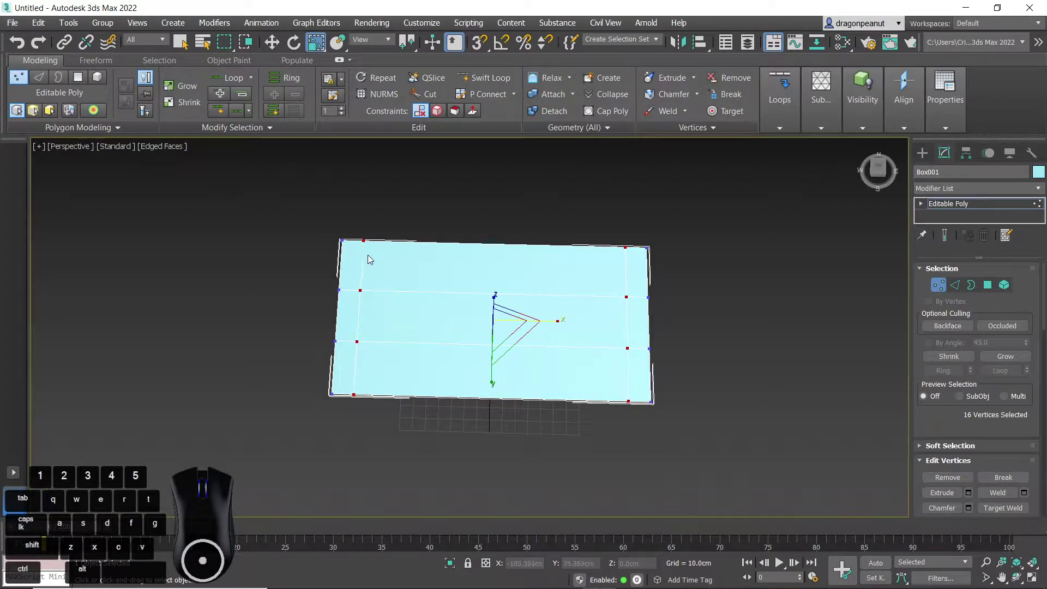
Scale the two inner rows of vertices apart along Y until they lie close to the tabletop's long edges.
alt+middle_drag(560, 341, 315, 284)
drag(301, 284, 678, 353)
alt+middle_drag(679, 354, 329, 293)
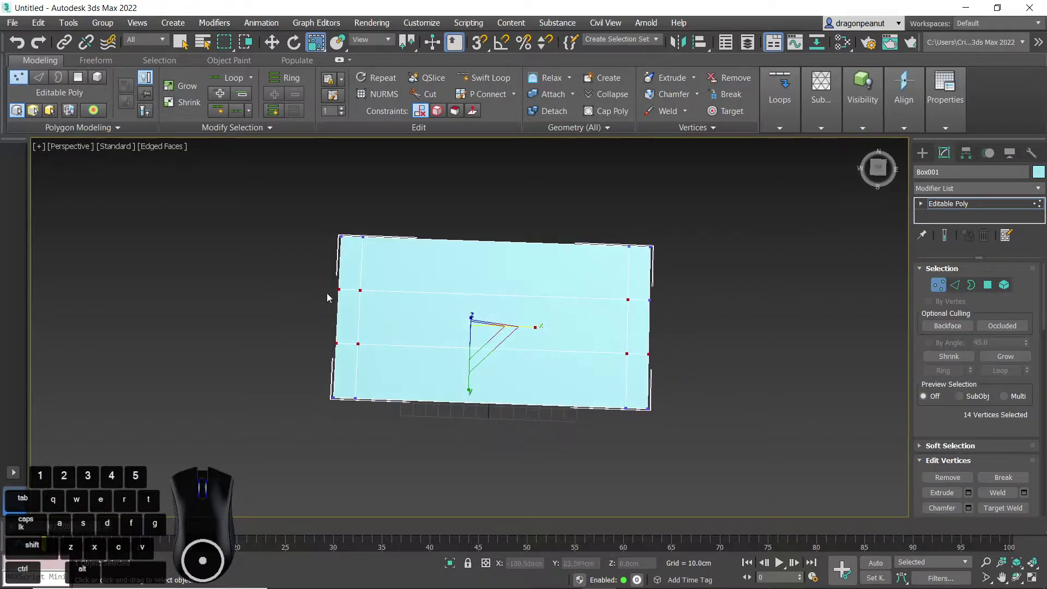
drag(461, 333, 679, 375)
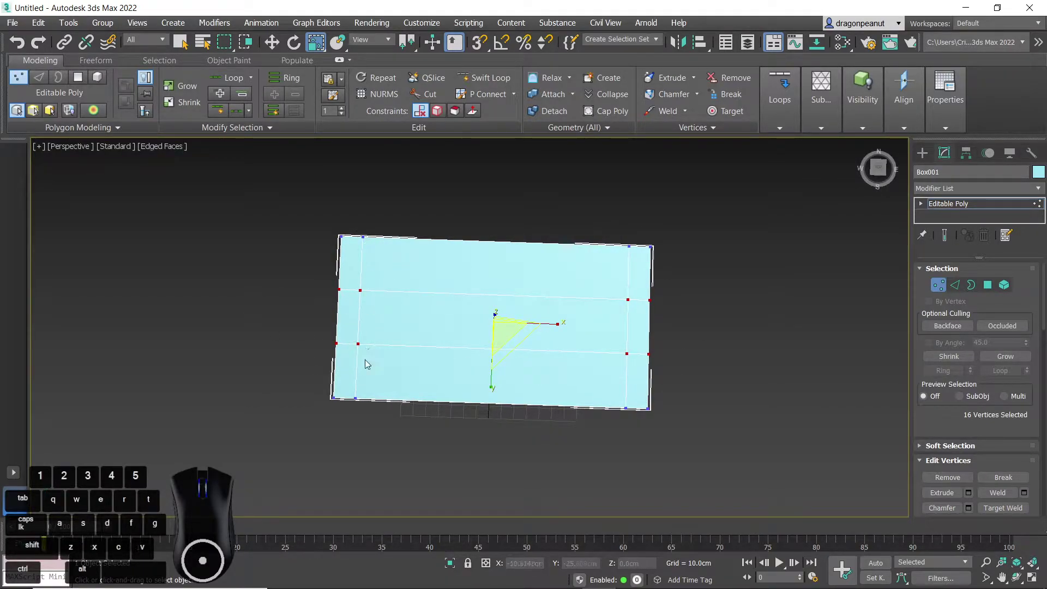
drag(489, 377, 498, 429)
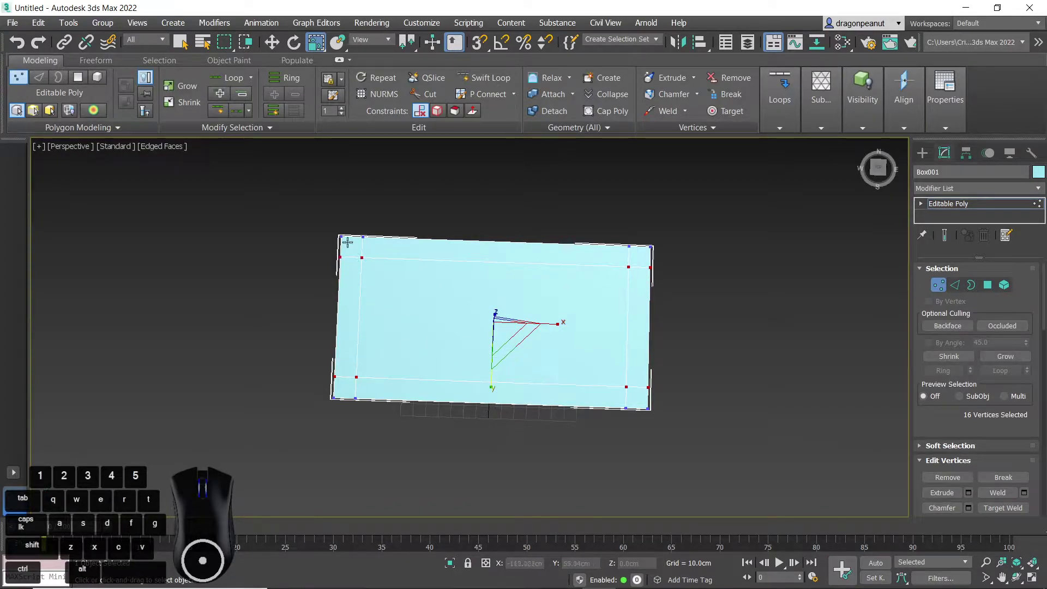
Inset the four corner polygons on the underside of the tabletop by 4.4 cm.
alt+middle_drag(558, 365, 575, 234)
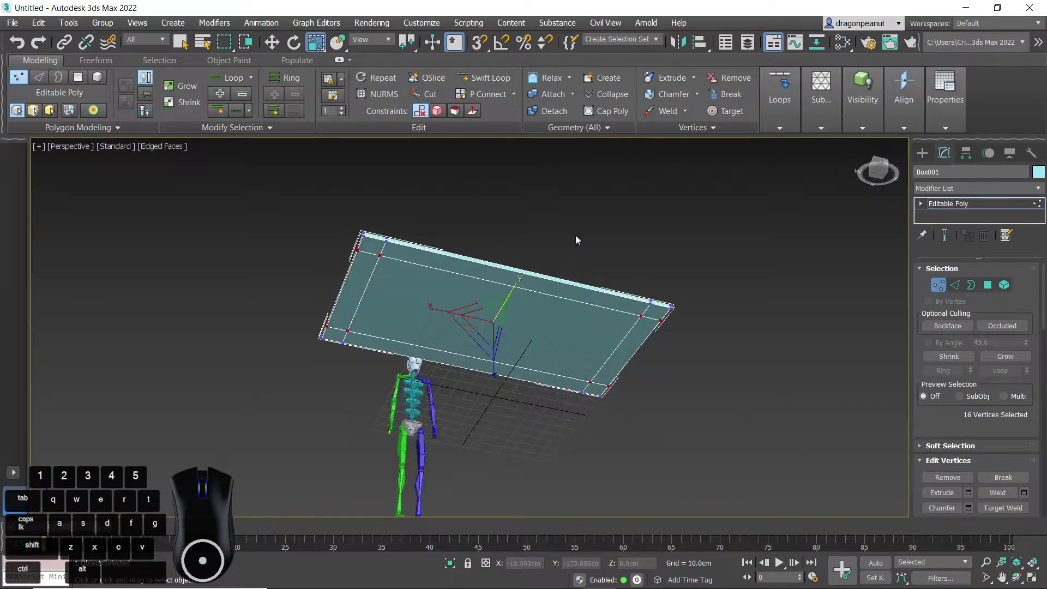
click(987, 286)
alt+middle_drag(413, 318, 395, 284)
click(342, 208)
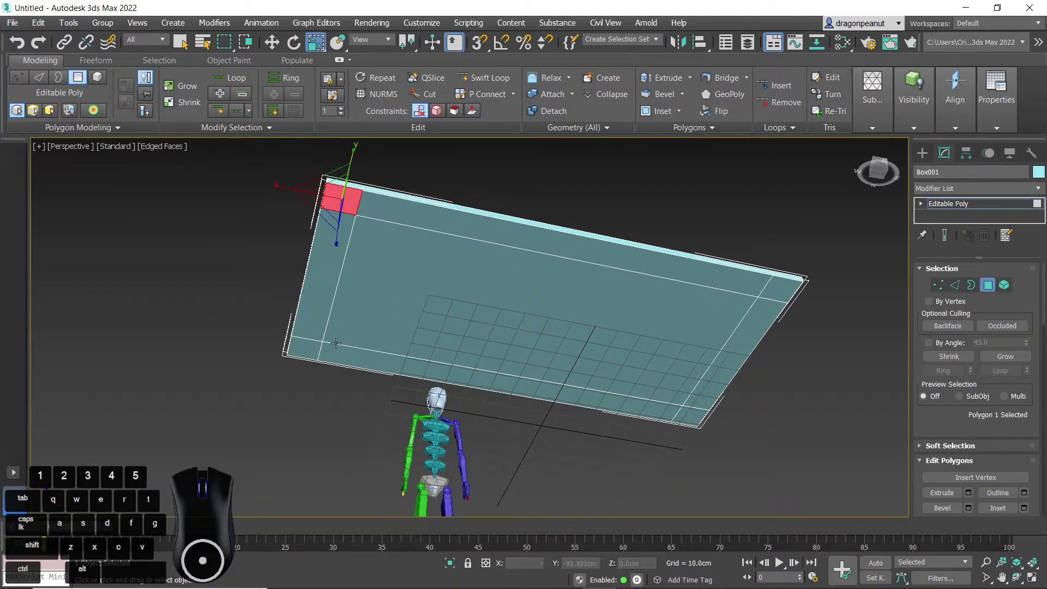
ctrl+click(313, 353)
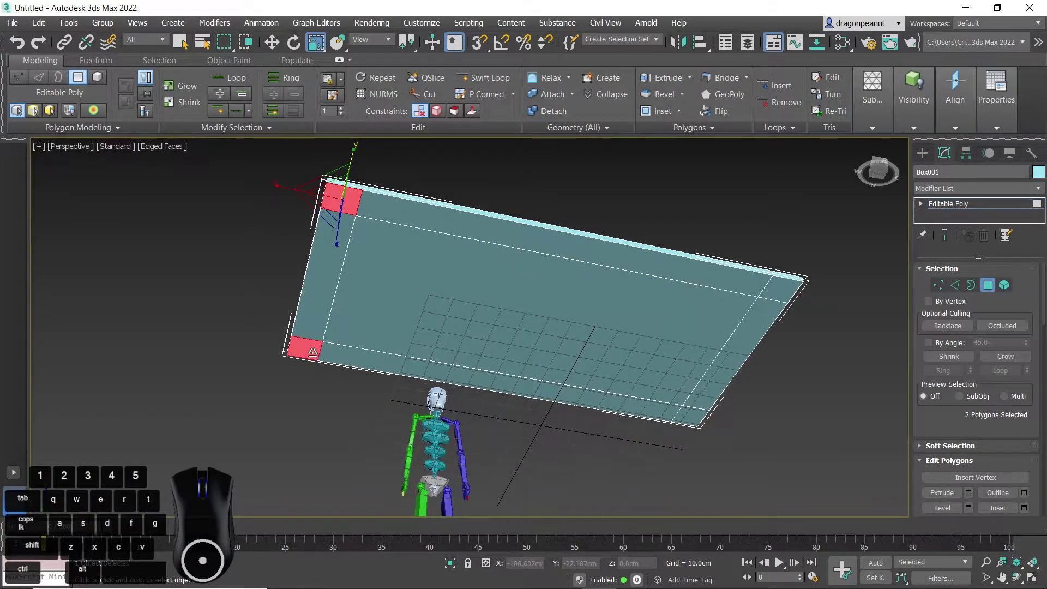
ctrl+click(694, 418)
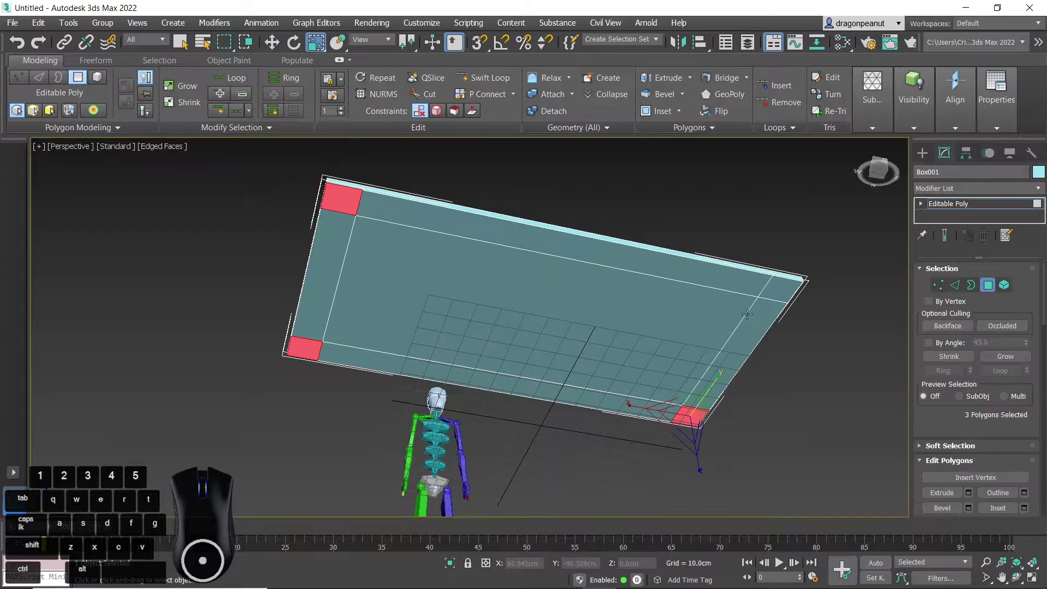
ctrl+click(788, 289)
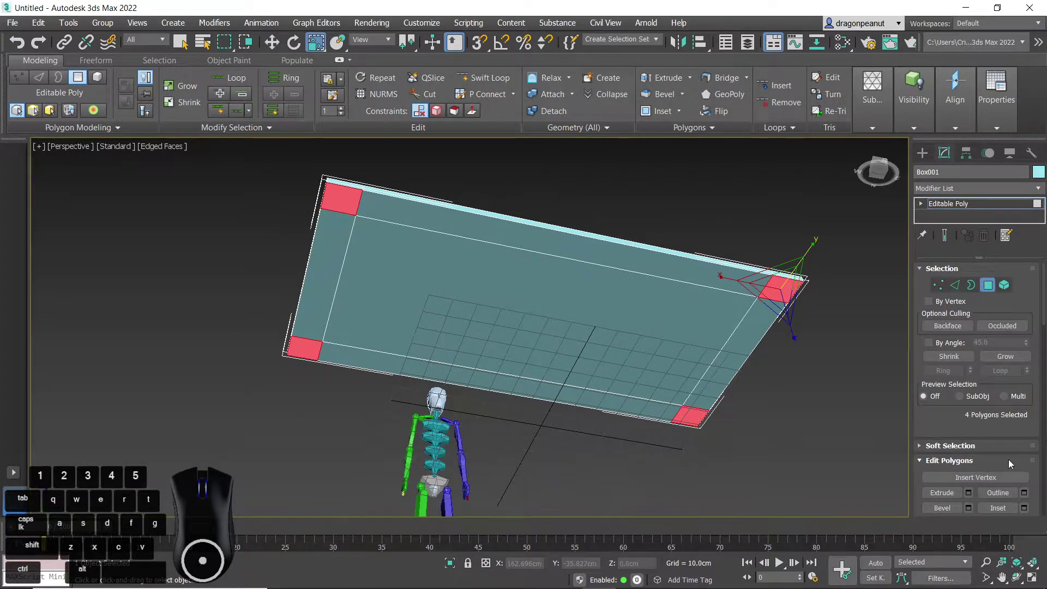
scroll(1000, 450, down, 3)
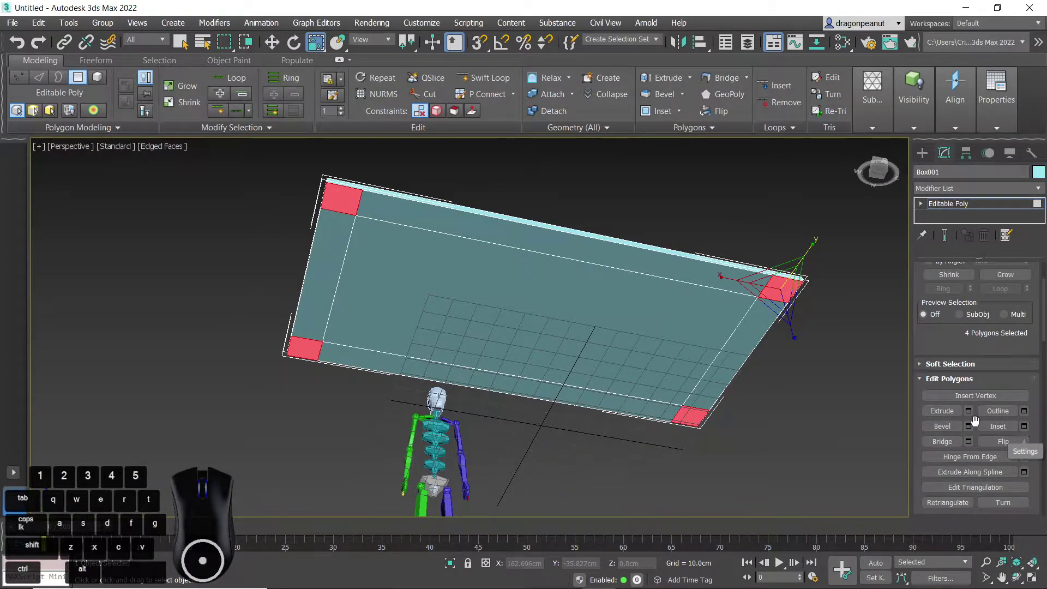
click(1024, 427)
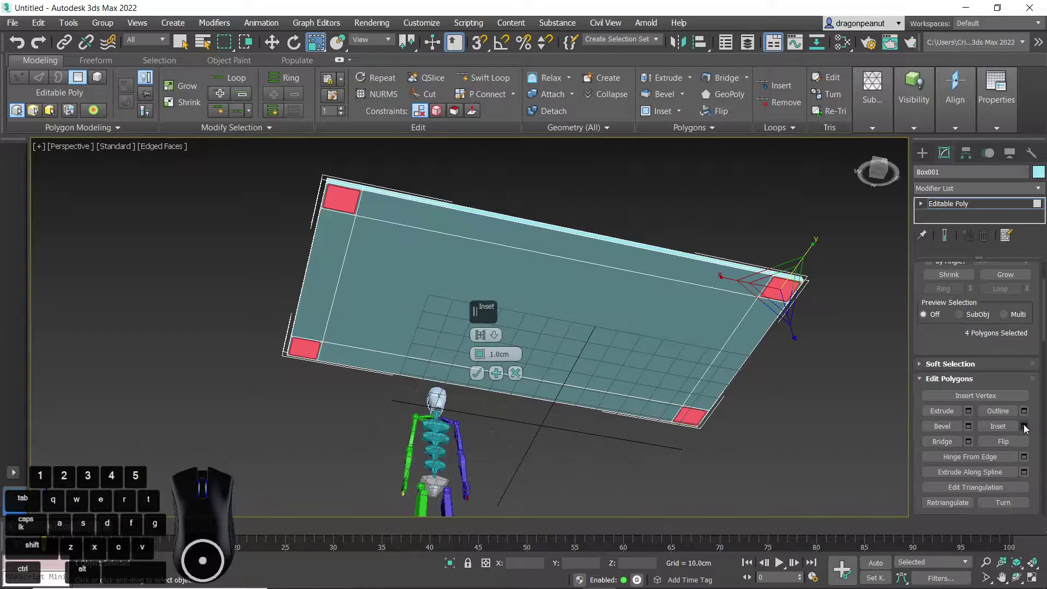
drag(480, 354, 474, 334)
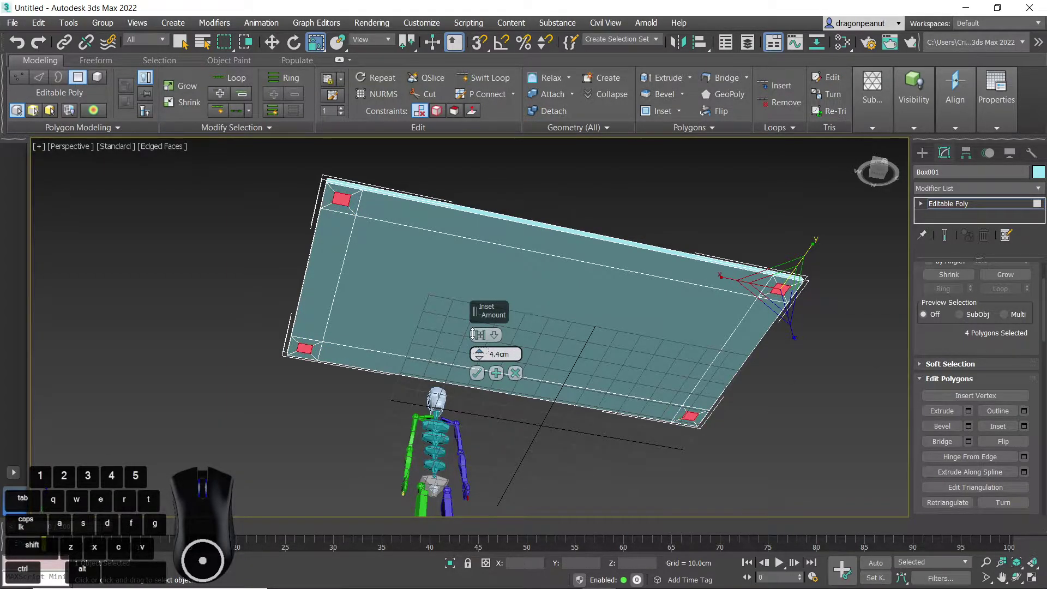
click(477, 373)
click(342, 198)
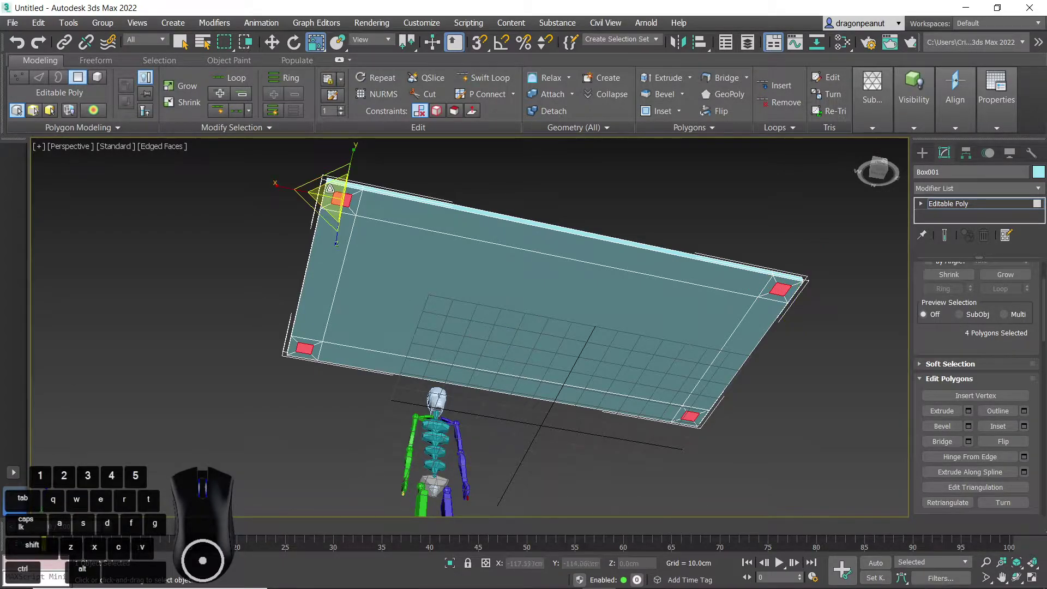
click(780, 289)
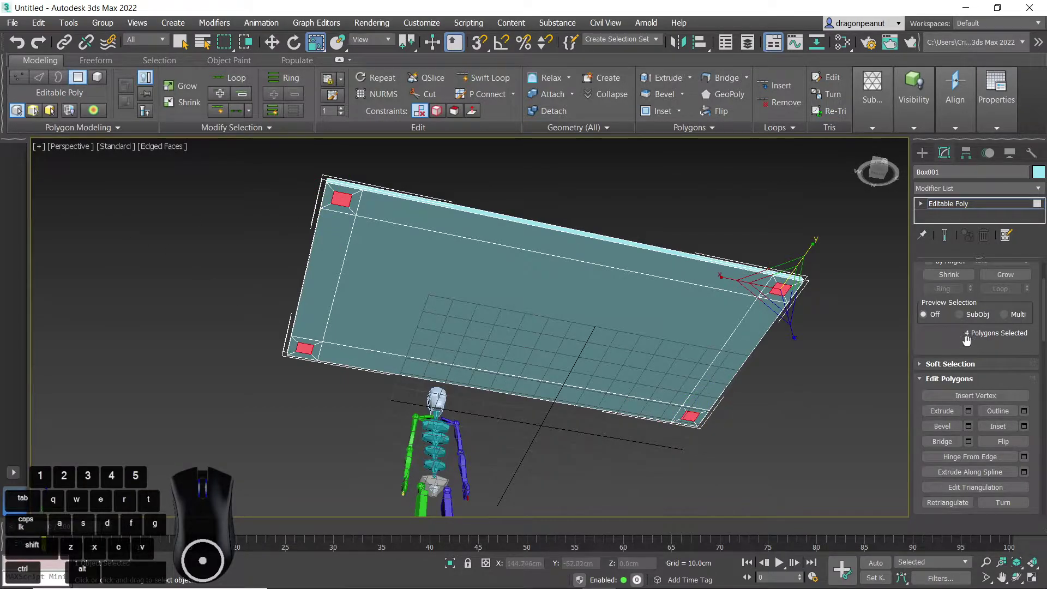
drag(953, 342, 991, 399)
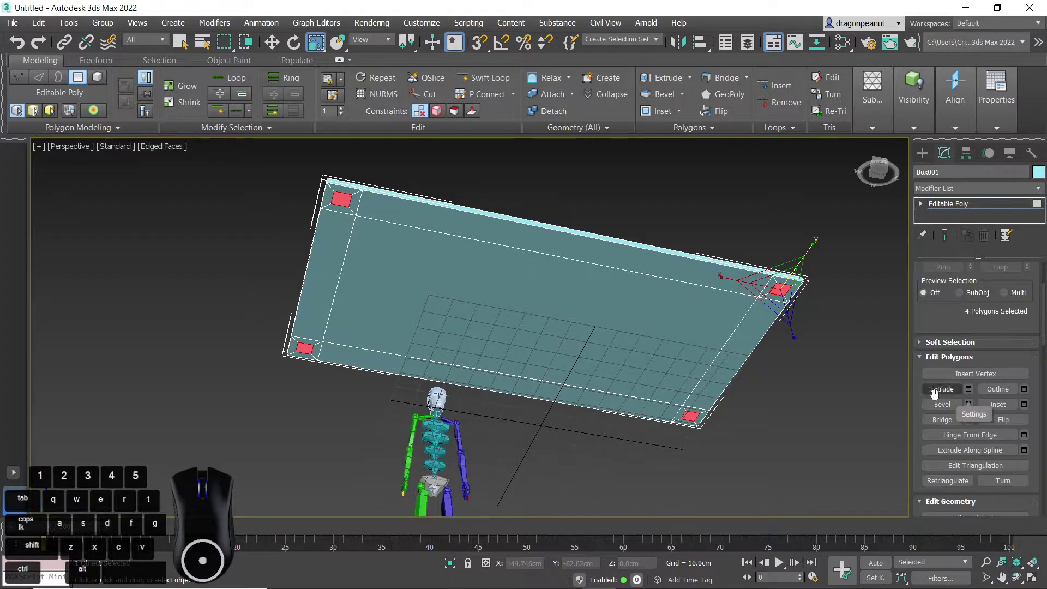
click(938, 388)
drag(780, 289, 768, 166)
key(ctrl+z)
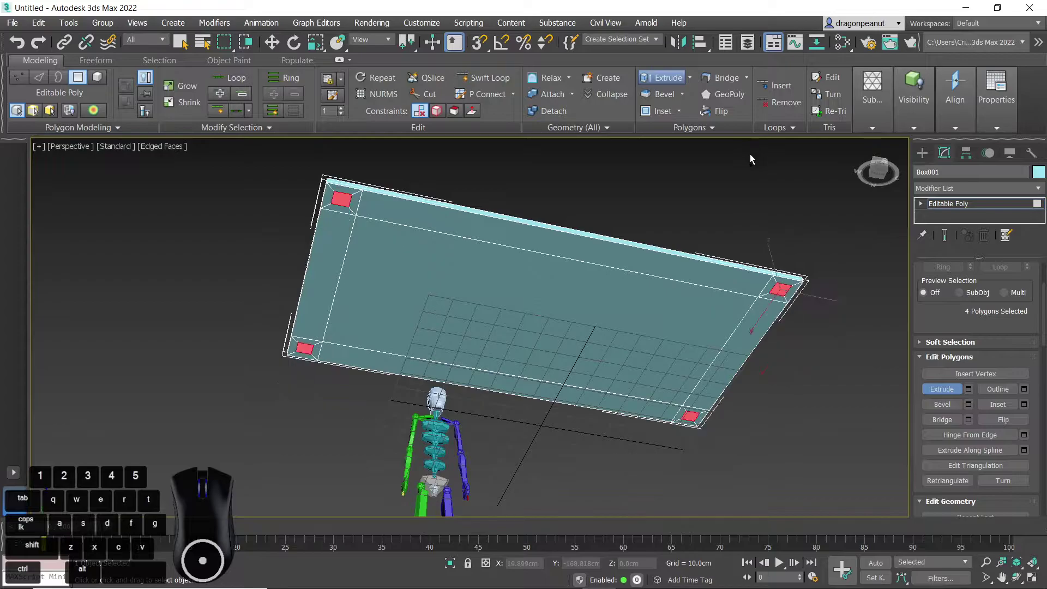
Extrude the four inset corner polygons by about 43.5 cm to form the table legs.
click(969, 390)
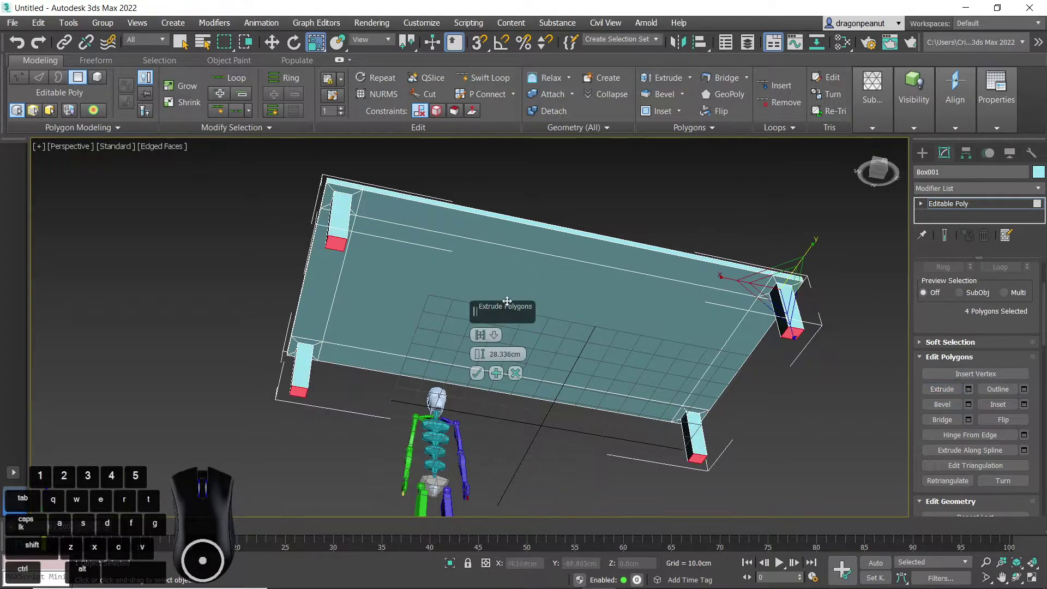
drag(483, 356, 482, 357)
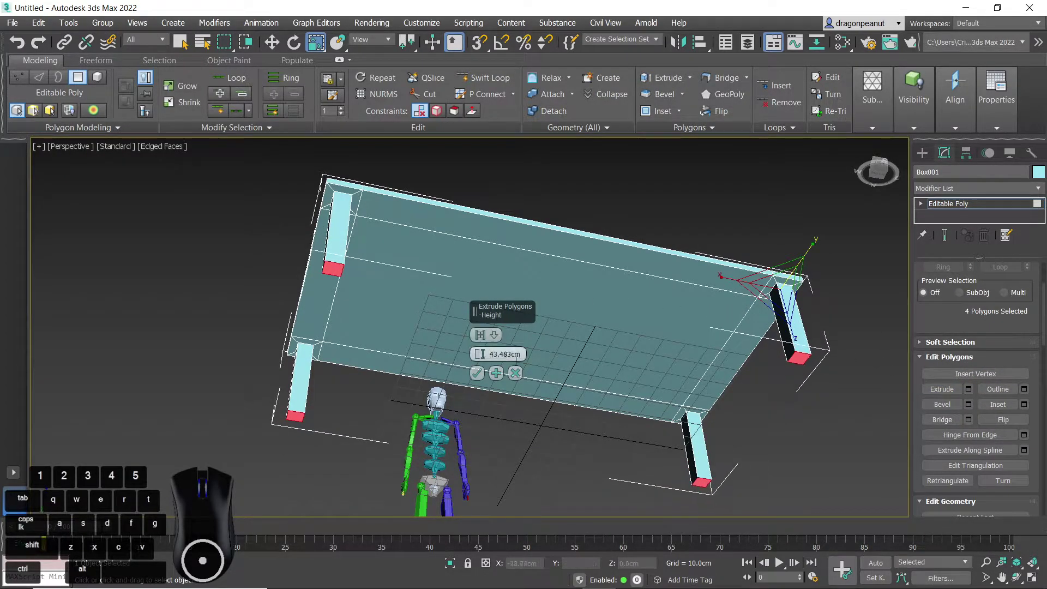
click(476, 374)
Extend the four legs to the grid by moving all their bottom vertices to Z 0 cm.
alt+middle_drag(800, 303, 760, 304)
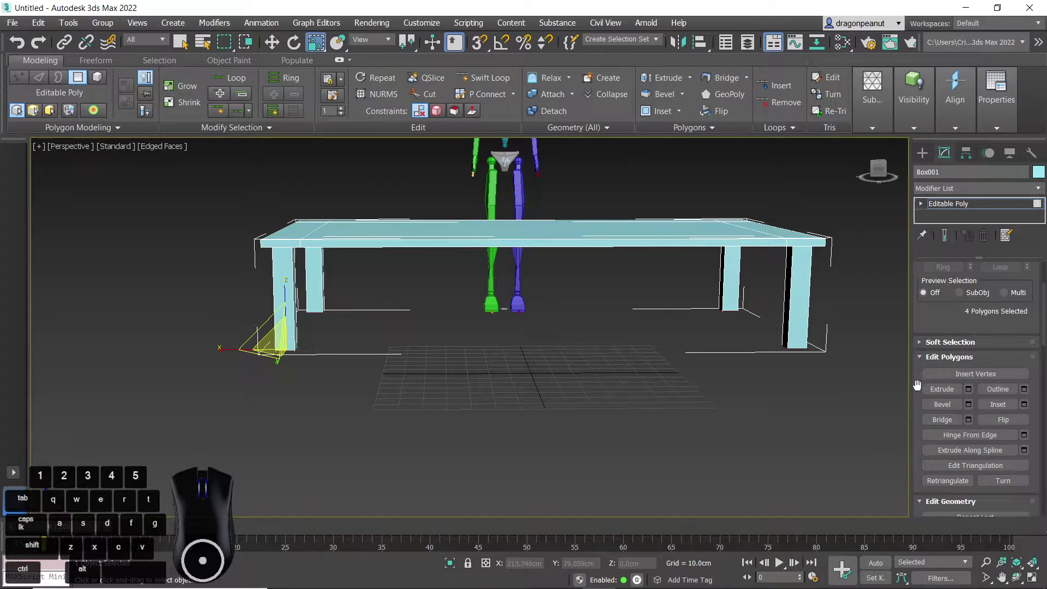
key(1)
alt+middle_drag(589, 346, 625, 365)
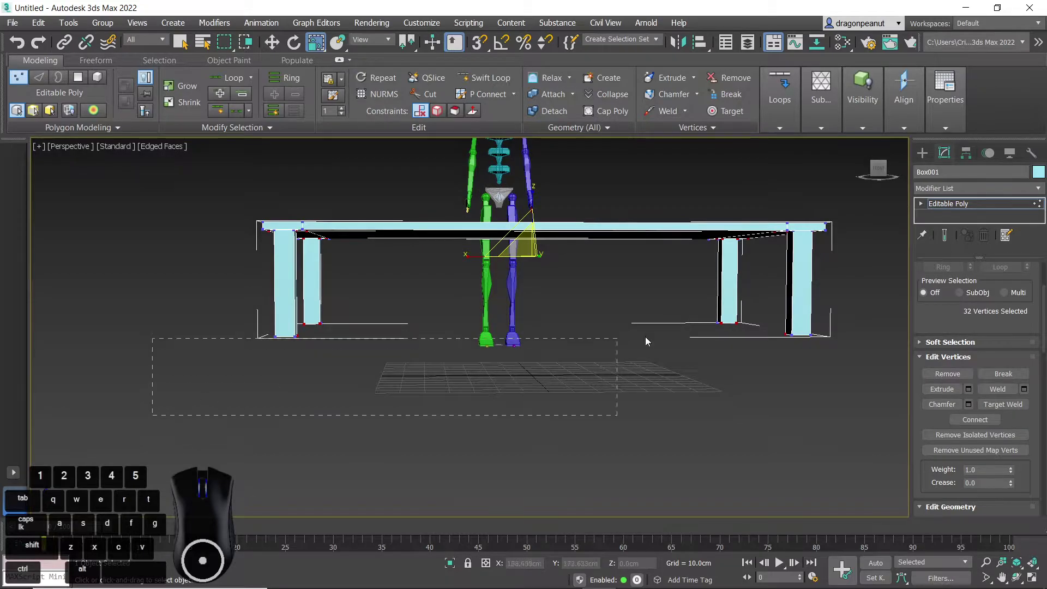
drag(918, 308, 910, 306)
right_click(517, 284)
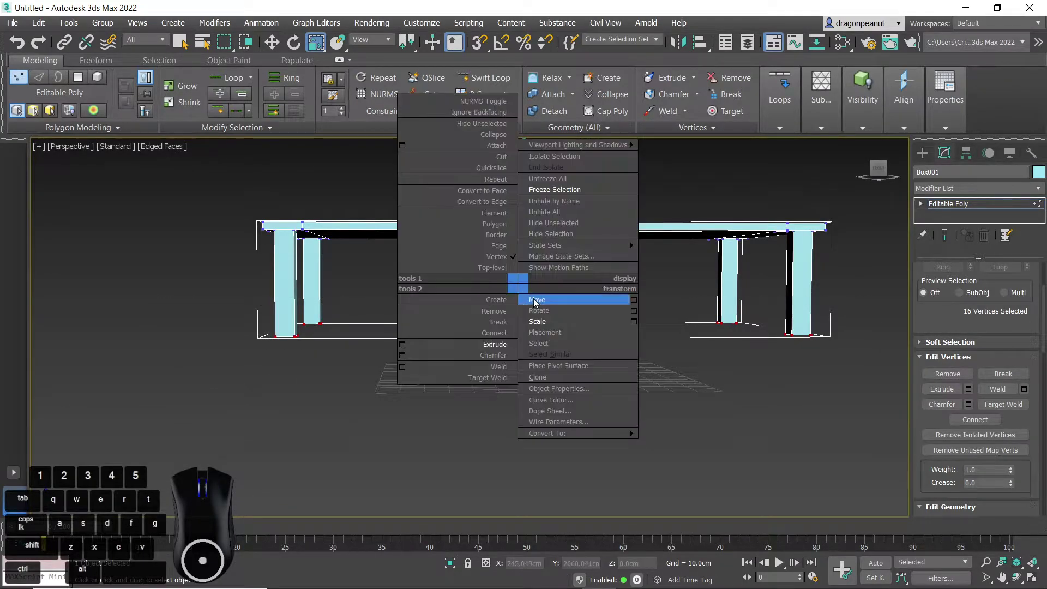
click(668, 297)
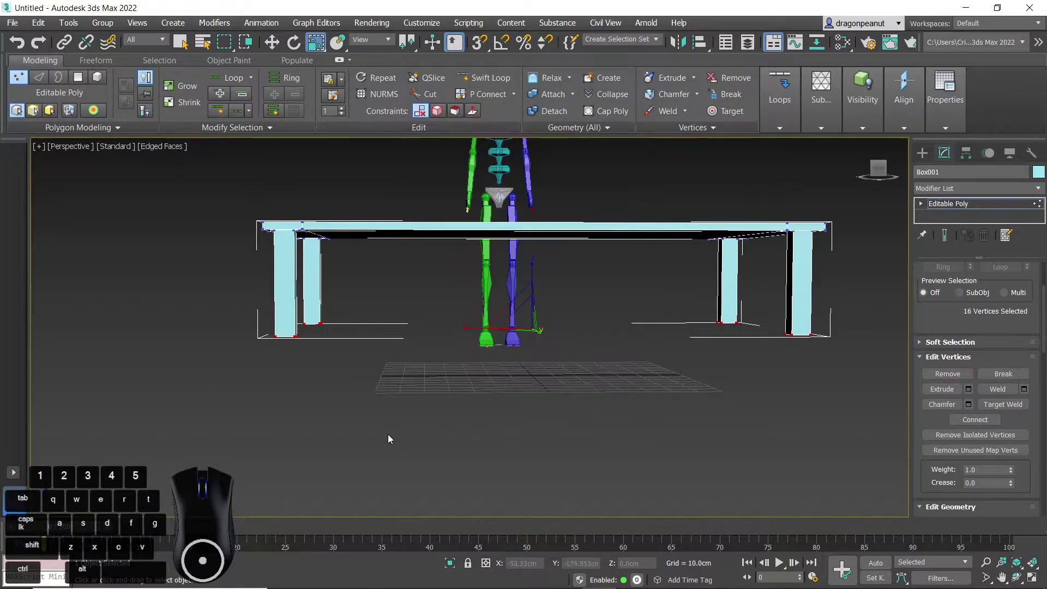
key(w)
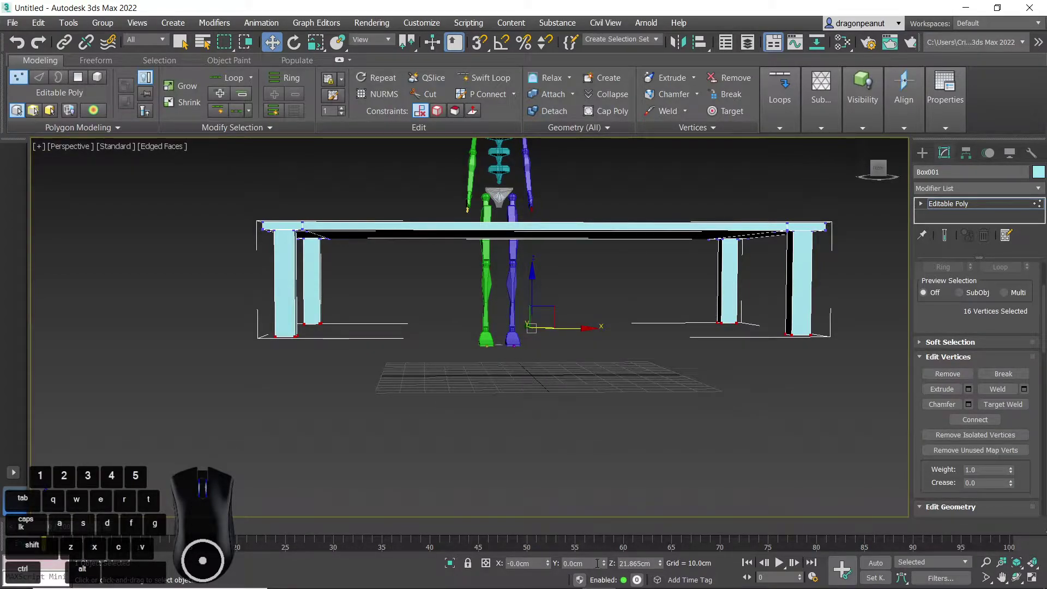
right_click(660, 562)
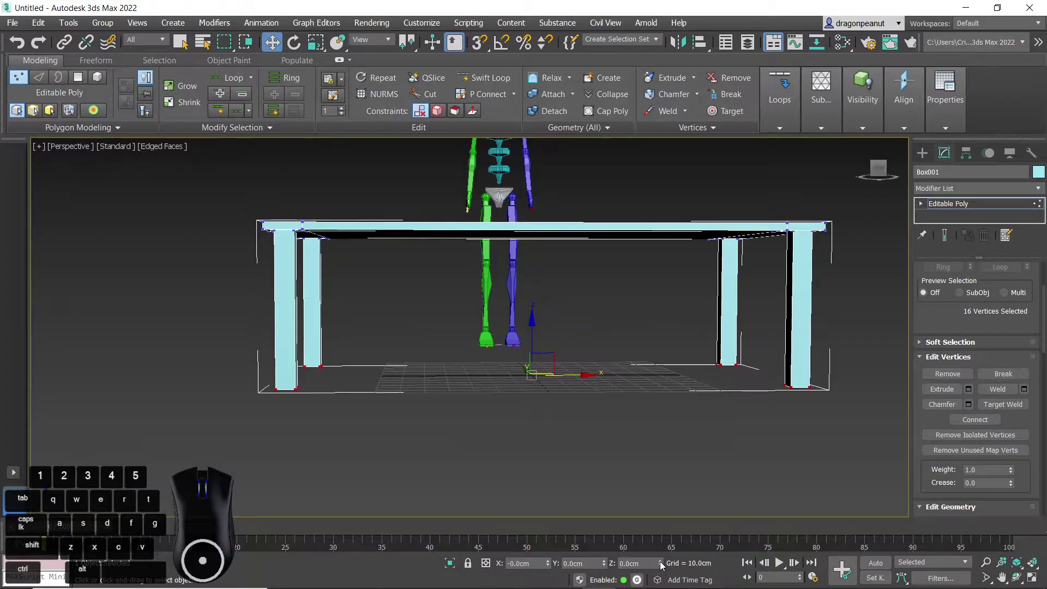
Clear the vertex selection, leave vertex editing and deselect the finished table.
click(586, 418)
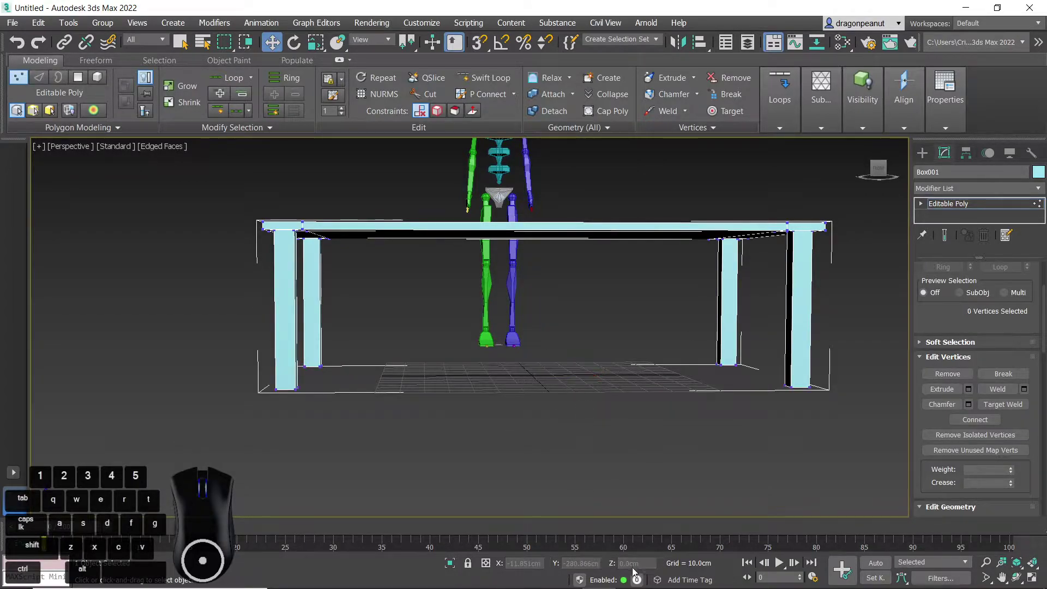
alt+middle_drag(538, 401, 587, 440)
scroll(587, 435, down, 6)
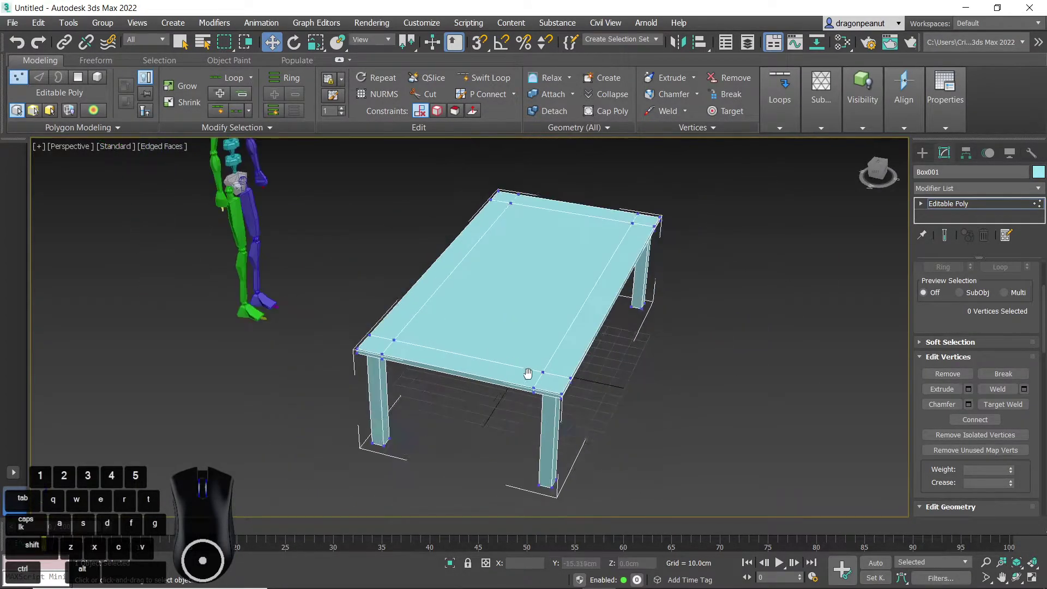
alt+middle_drag(449, 391, 473, 403)
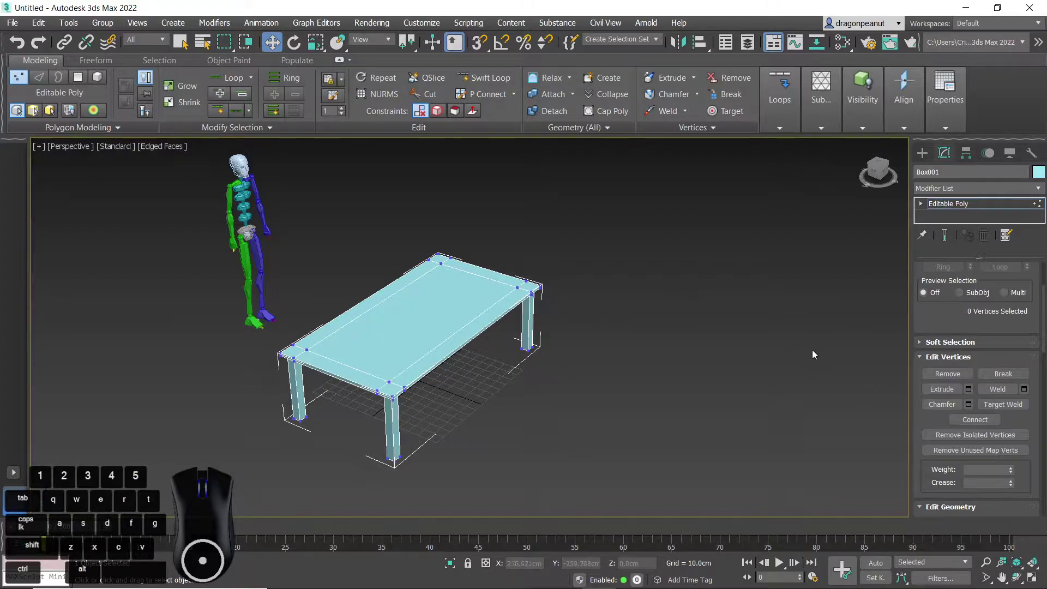
scroll(944, 317, up, 4)
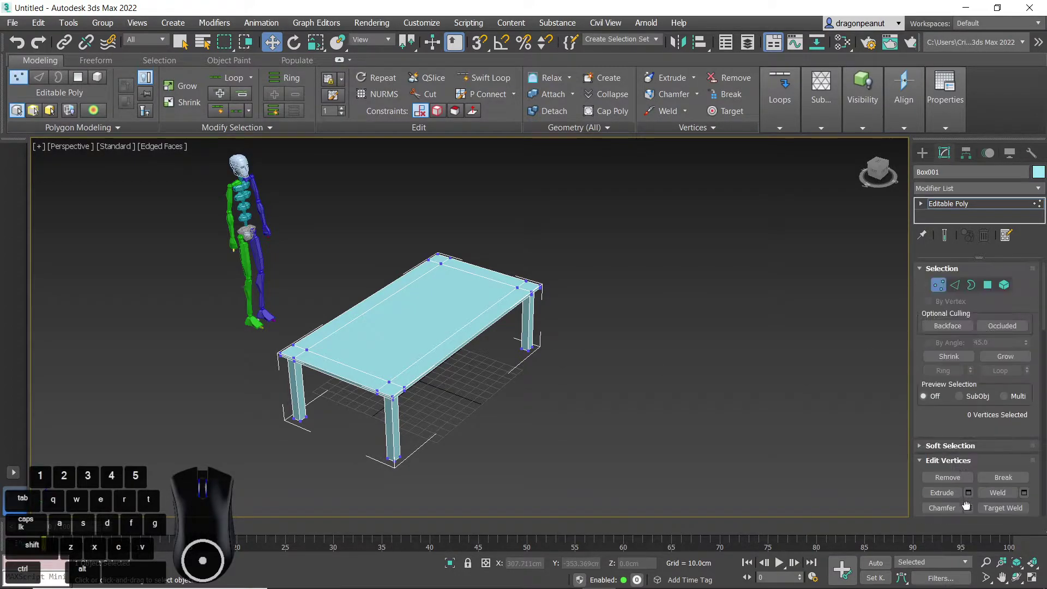
click(938, 289)
click(611, 393)
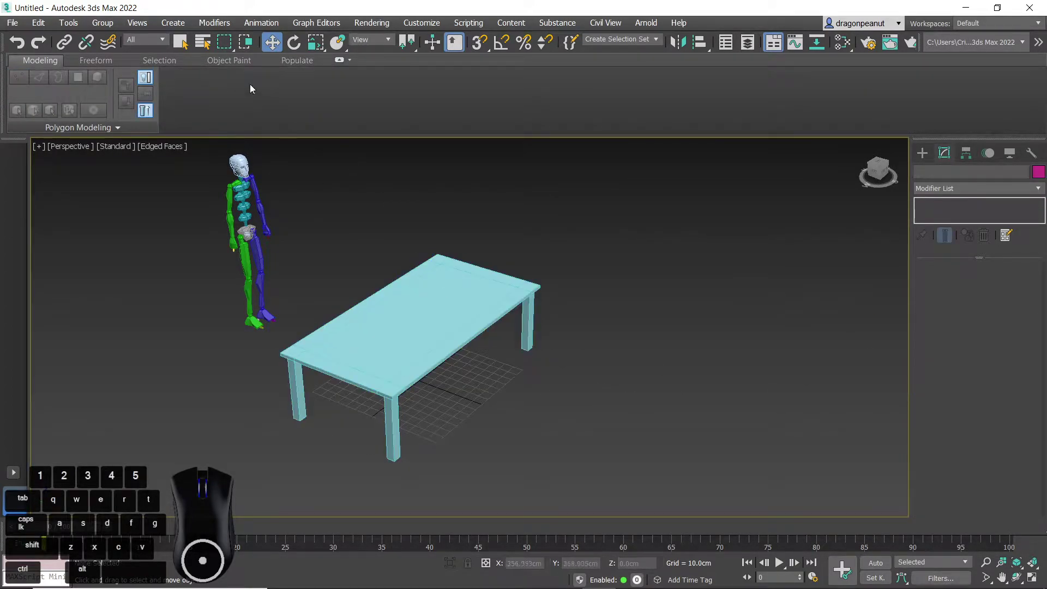
Create a flat box about 60.7 × 62.9 cm and 1.6 cm high on the grid between the Biped and the table.
click(173, 22)
mouse_move(194, 45)
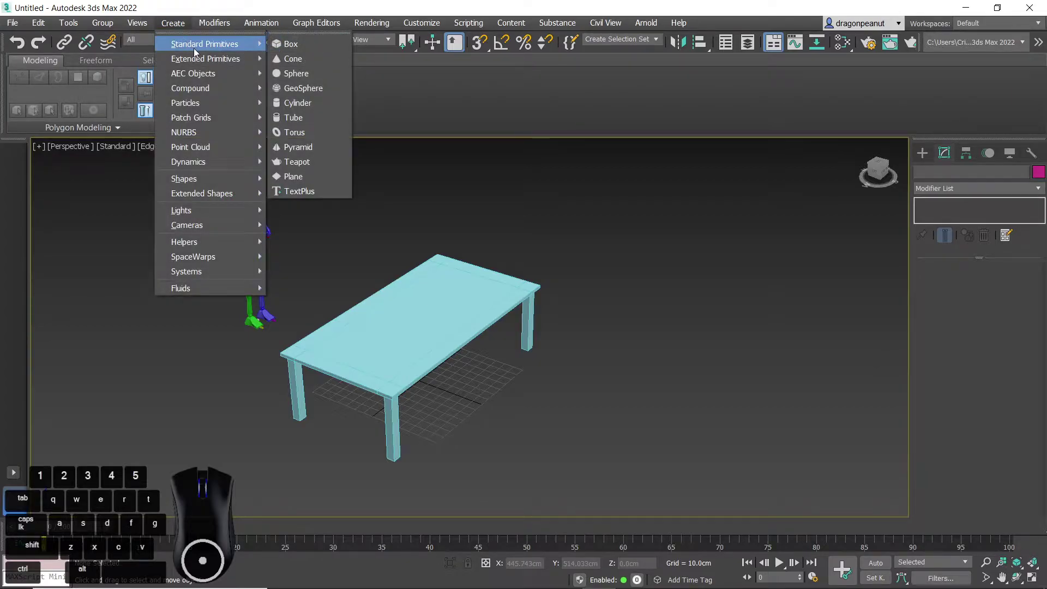
click(279, 44)
alt+middle_drag(264, 200, 369, 316)
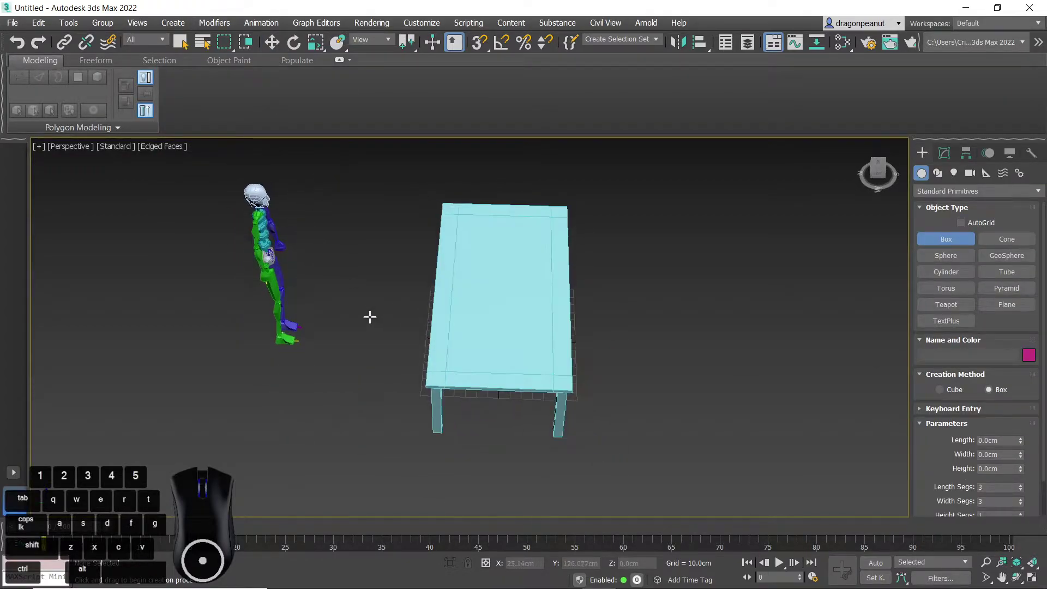
mouse_move(389, 304)
mouse_down()
mouse_move(348, 341)
mouse_move(317, 351)
mouse_up()
alt+middle_drag(316, 350, 388, 325)
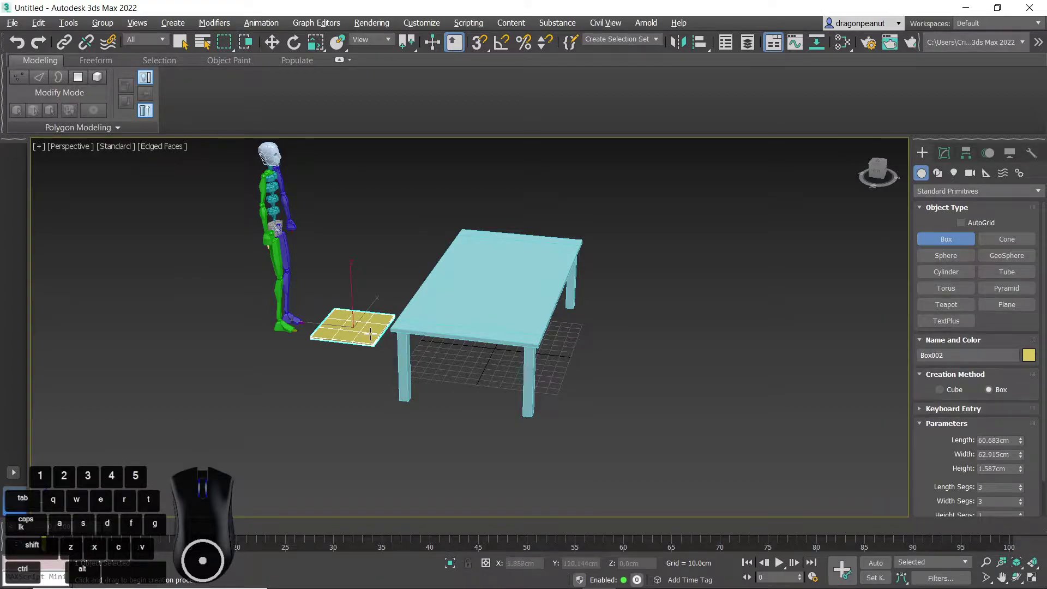
Isolate the new box and set its length and width to 60 cm and its height to 2 cm.
key(alt+q)
scroll(513, 310, down, 5)
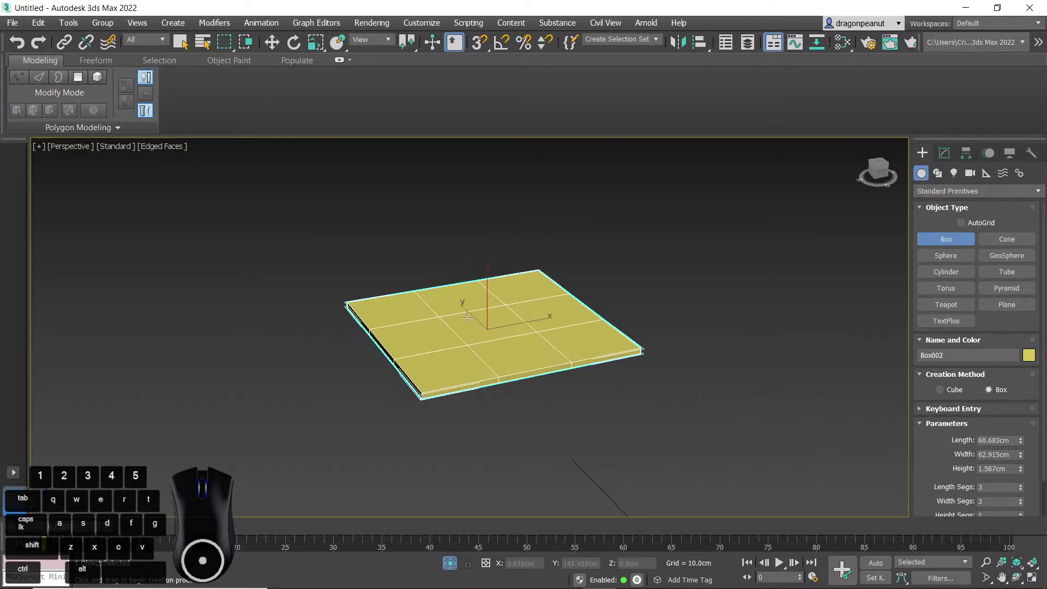
click(945, 155)
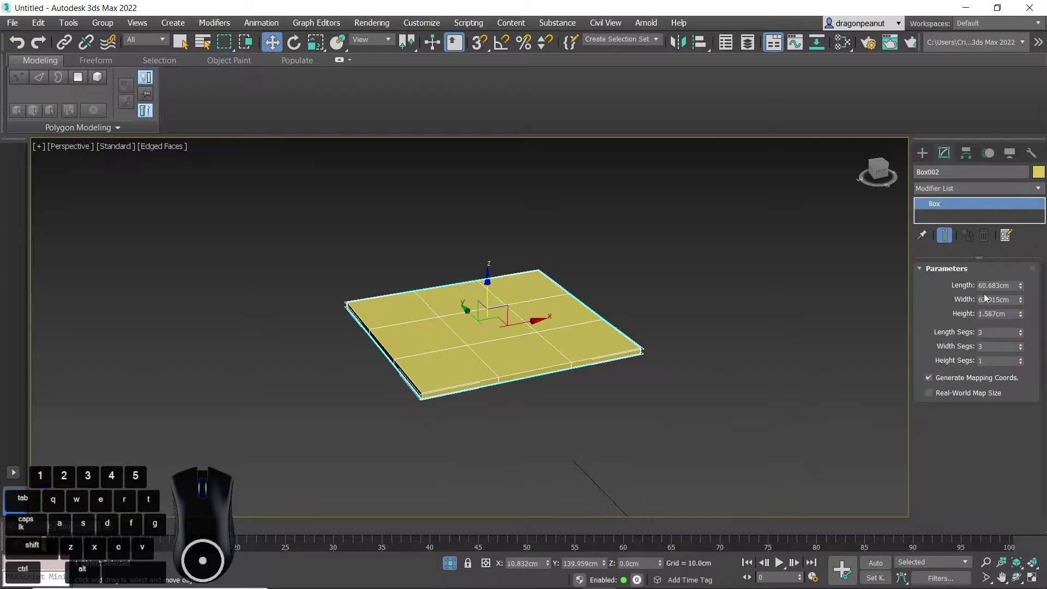
double_click(1010, 286)
text(60)
key(Tab)
text(6)
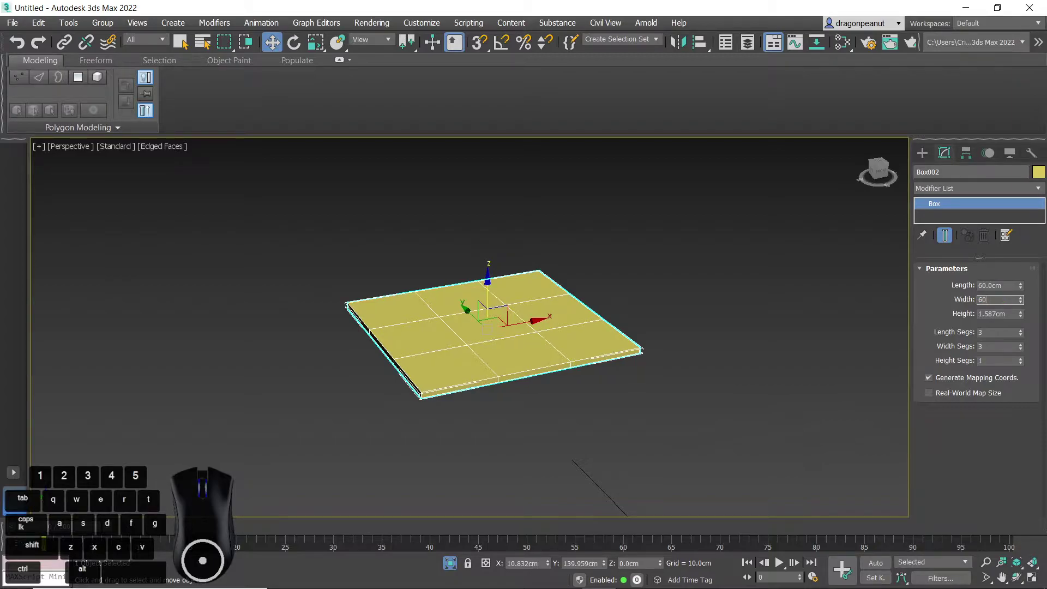
key(Tab)
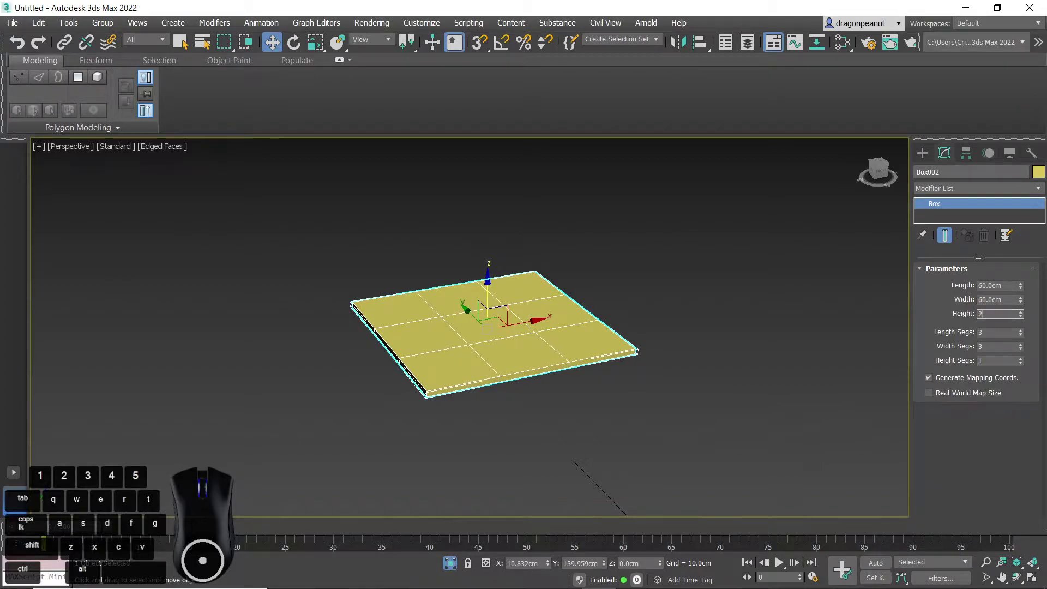
key(Tab)
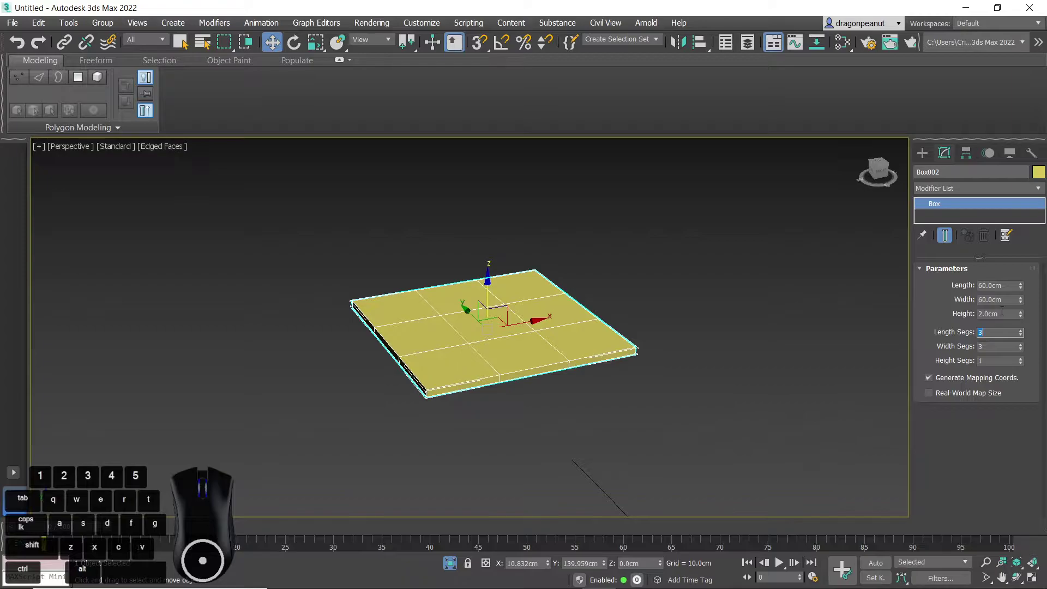
Convert the isolated box to an Editable Poly and show its vertices.
right_click(506, 315)
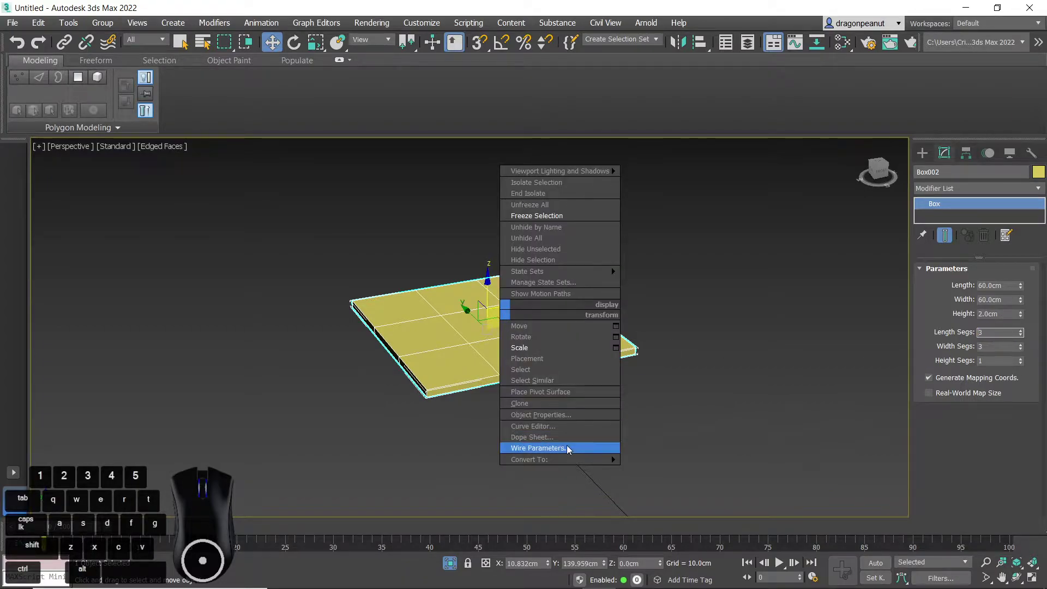
mouse_move(595, 459)
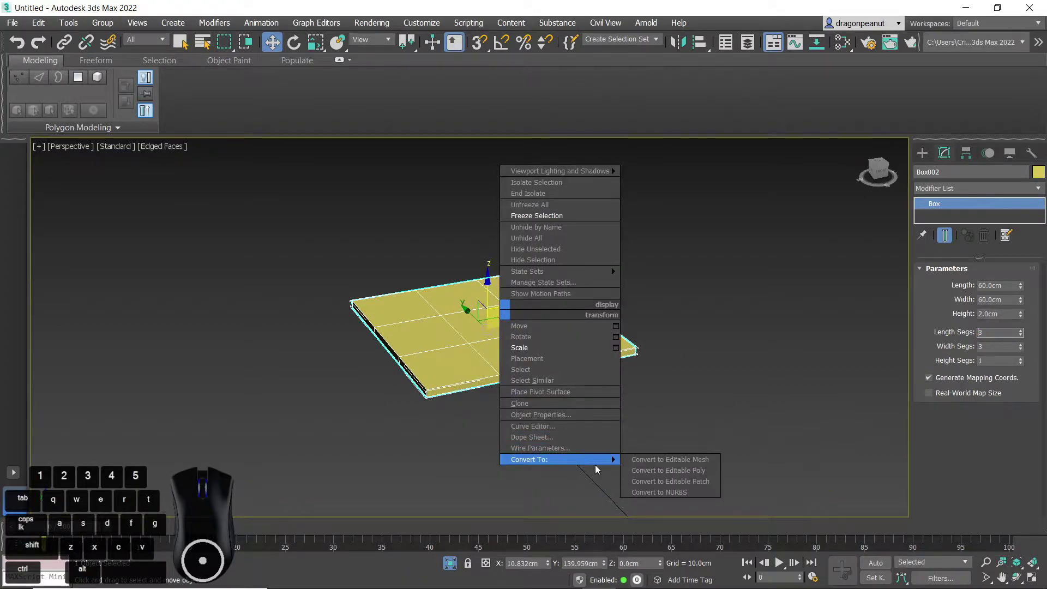
click(666, 470)
click(940, 286)
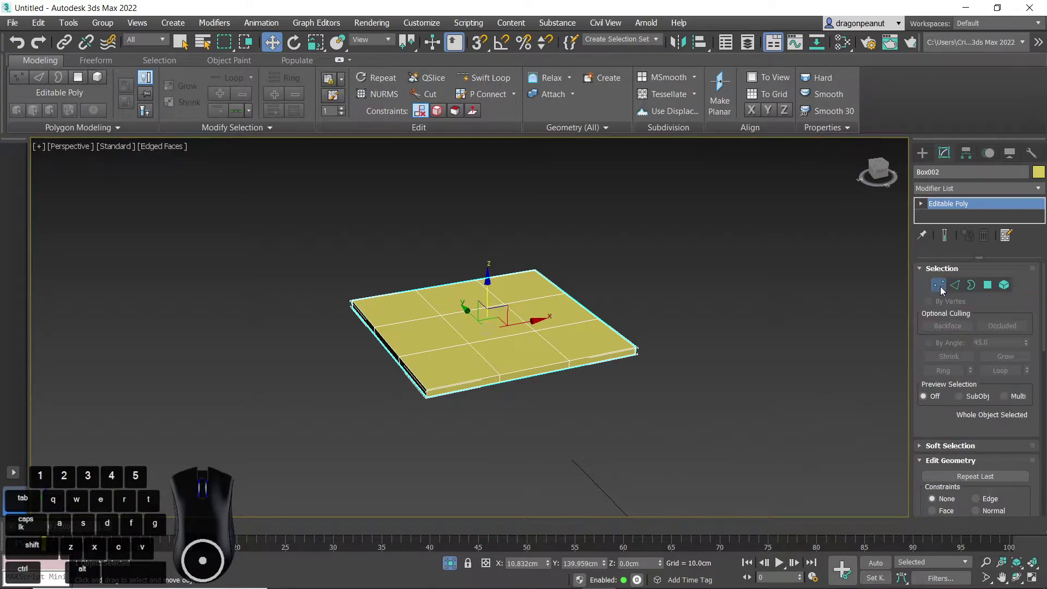
alt+middle_drag(575, 387, 587, 366)
scroll(558, 368, down, 3)
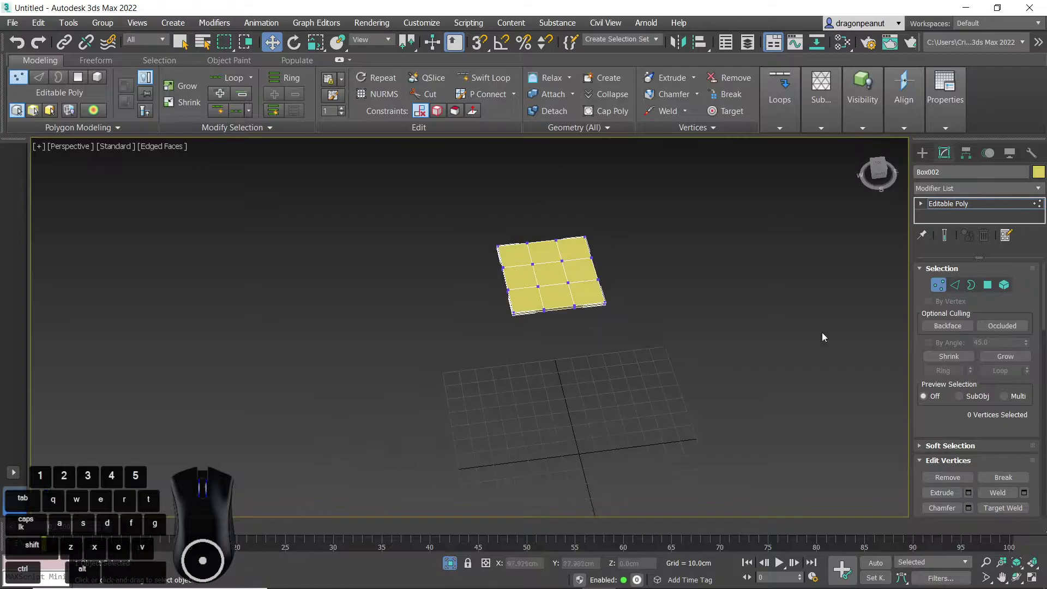
Move the whole box to X 0 and Y 0 cm, and raise it along Z to about 28 cm.
click(938, 286)
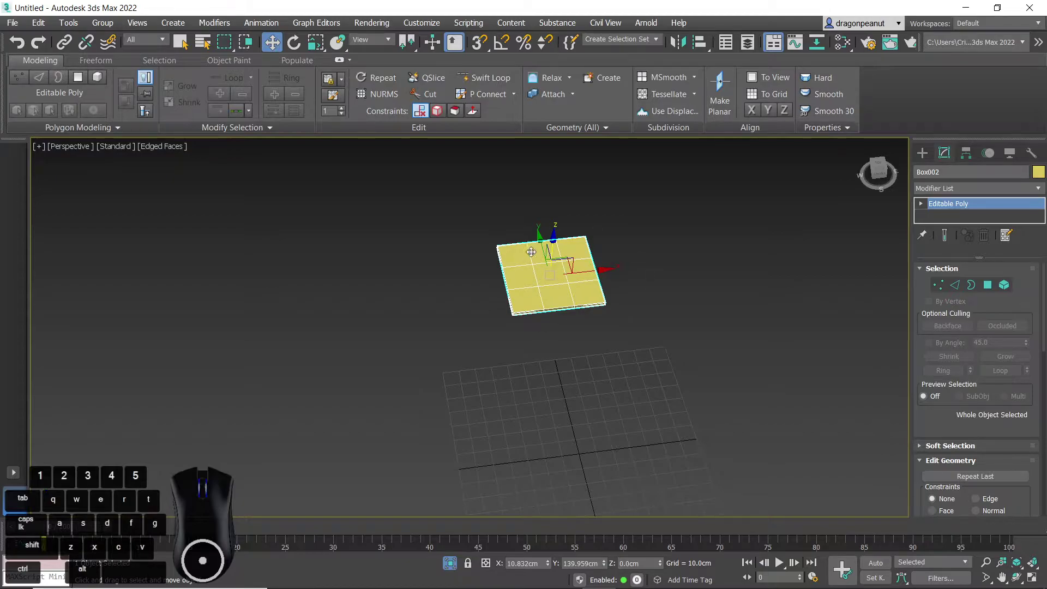
right_click(603, 563)
right_click(548, 564)
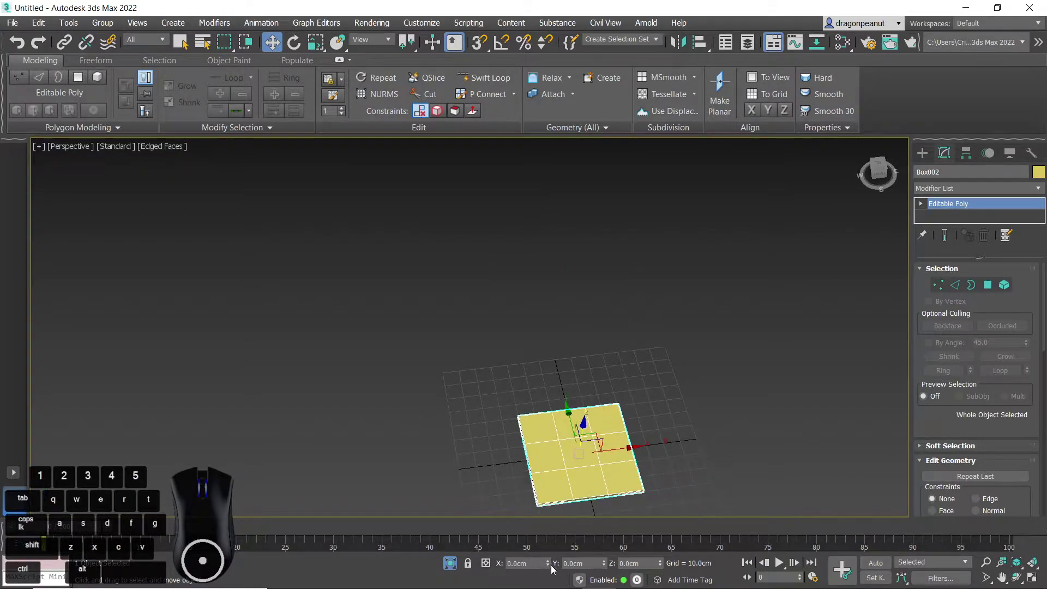
alt+middle_drag(589, 446, 617, 445)
middle_drag(617, 445, 455, 382)
alt+middle_drag(455, 382, 560, 413)
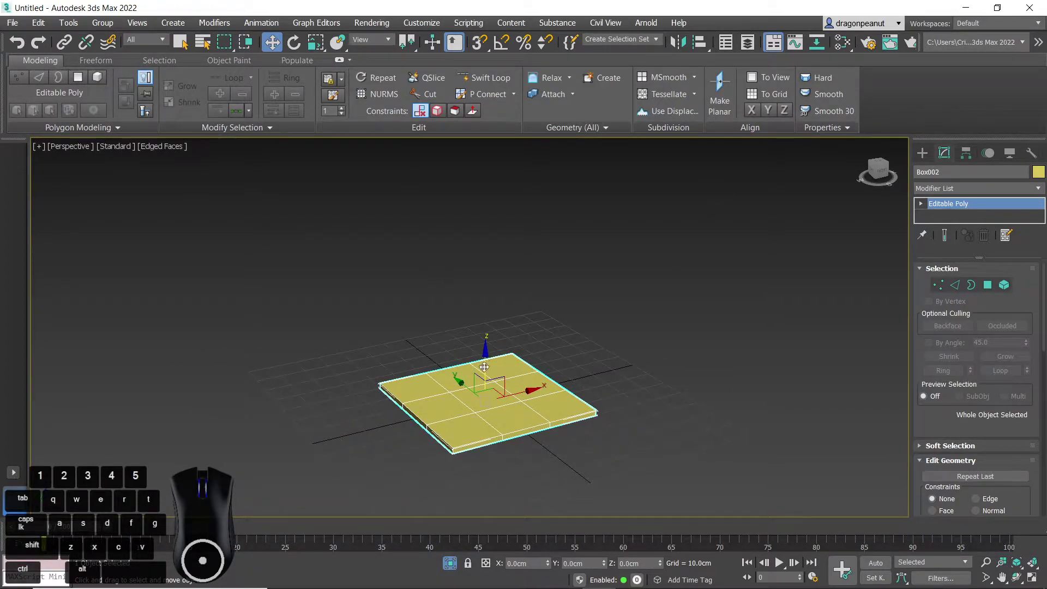
drag(484, 366, 469, 301)
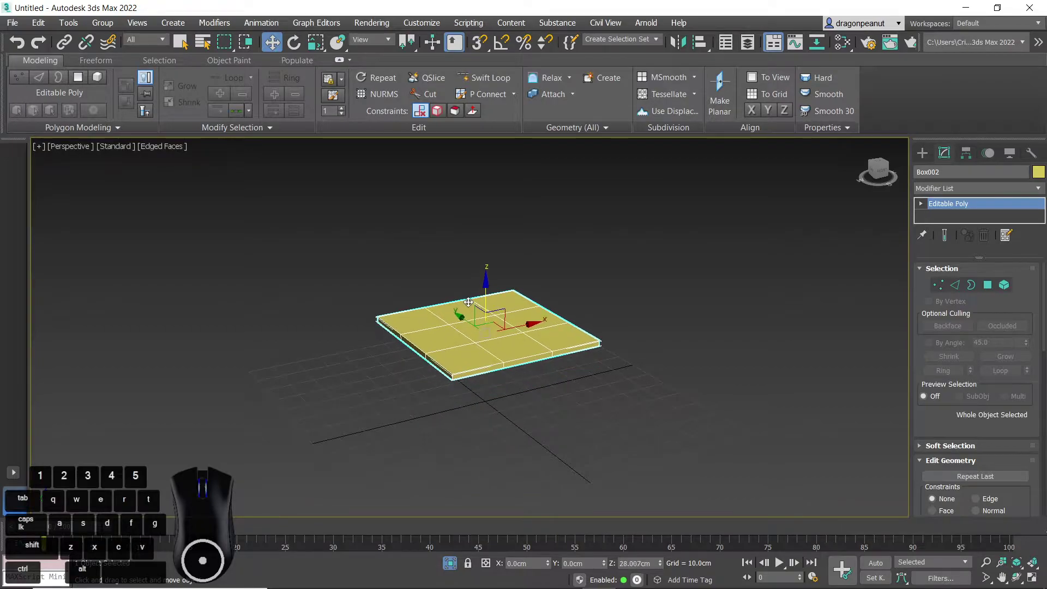
Scale the inner vertex rows apart along X and Y until they lie close to the slab's outer edges.
click(939, 287)
mouse_move(573, 310)
alt+middle_down()
mouse_move(524, 378)
mouse_move(540, 369)
mouse_move(554, 316)
alt+middle_up()
drag(485, 215, 579, 401)
right_click(548, 300)
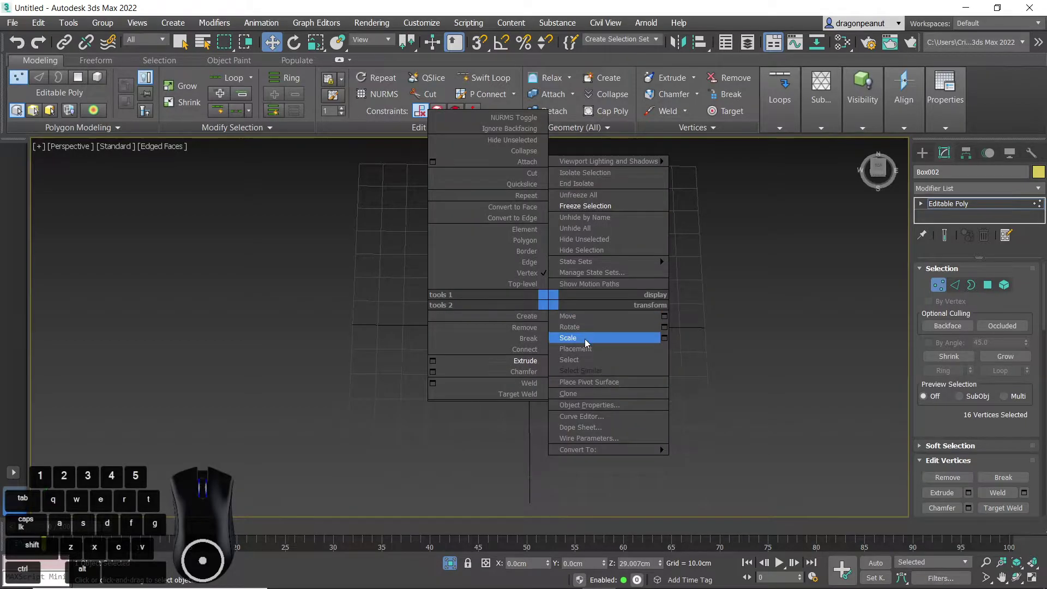
click(584, 339)
drag(599, 303, 650, 347)
drag(536, 354, 542, 416)
alt+middle_drag(547, 382, 406, 358)
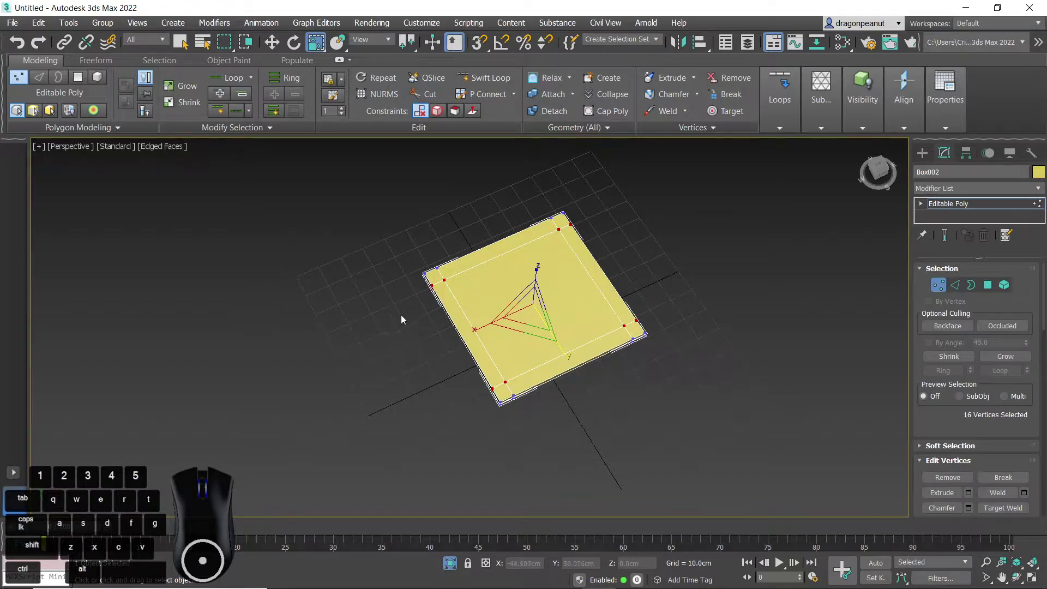
alt+middle_drag(564, 326, 474, 294)
Connect the slab's eight long edges running along X with 2 segments and a pinch of 81.
click(955, 285)
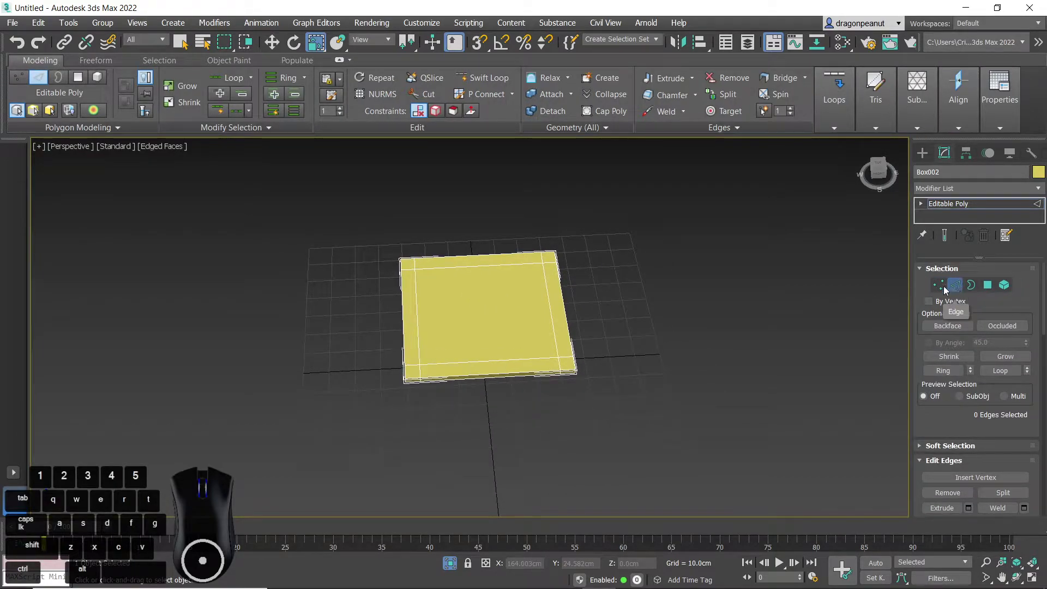
middle_drag(470, 305, 466, 301)
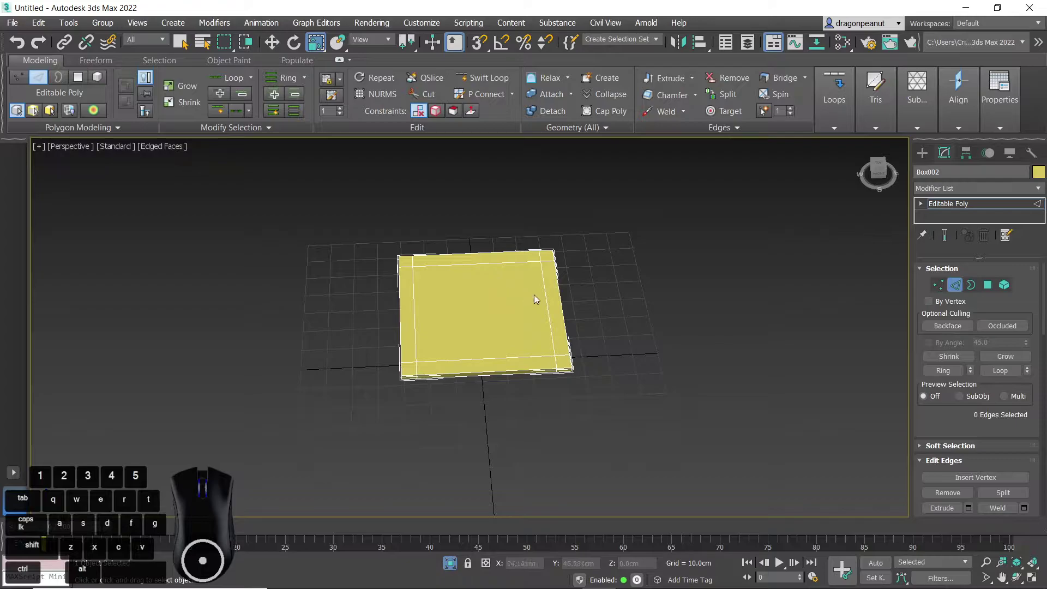
drag(499, 431, 499, 431)
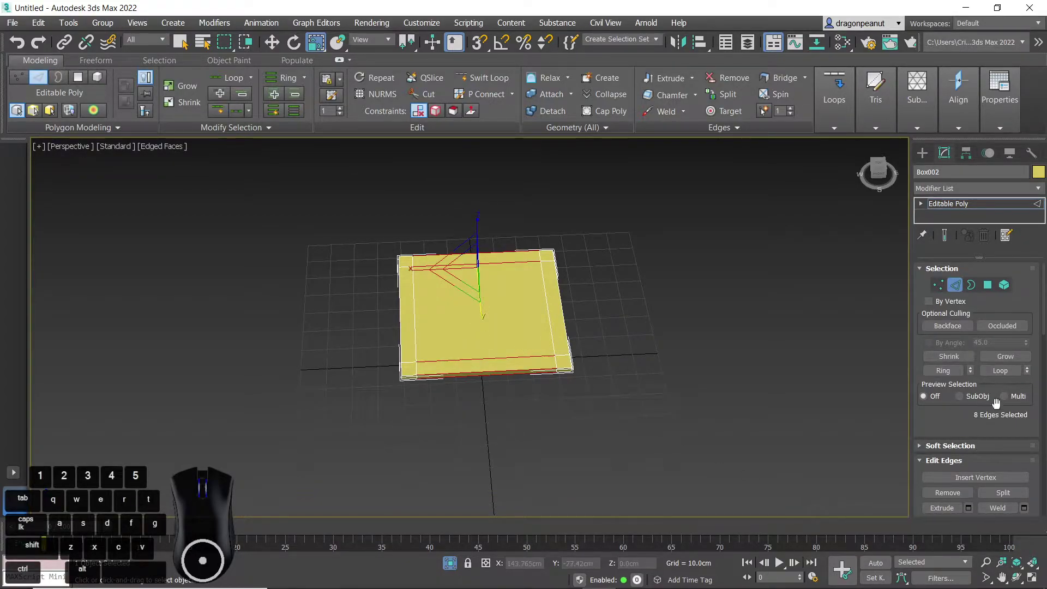
scroll(1017, 436, down, 5)
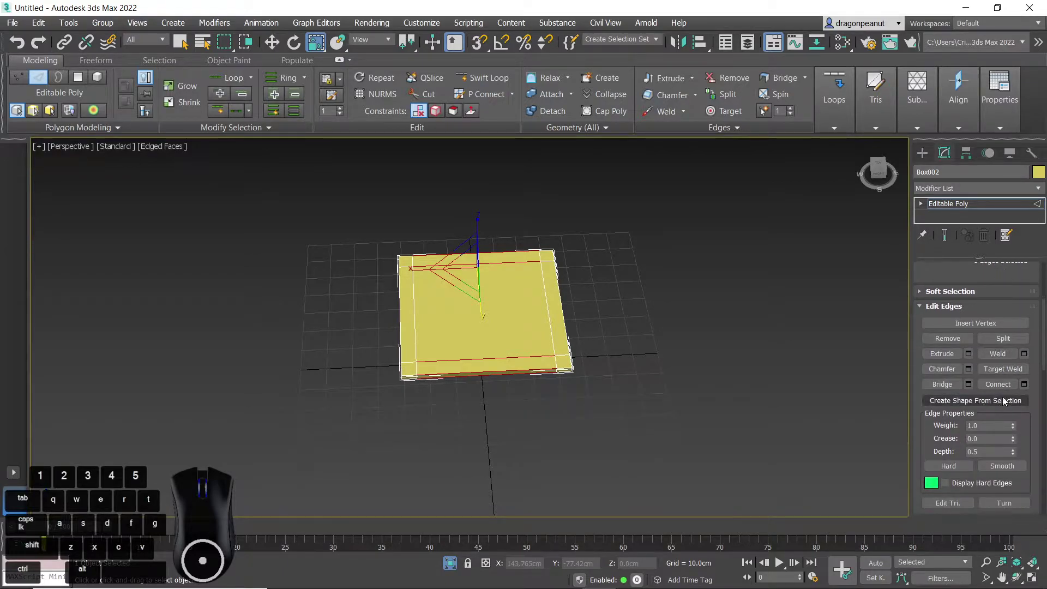
click(1024, 384)
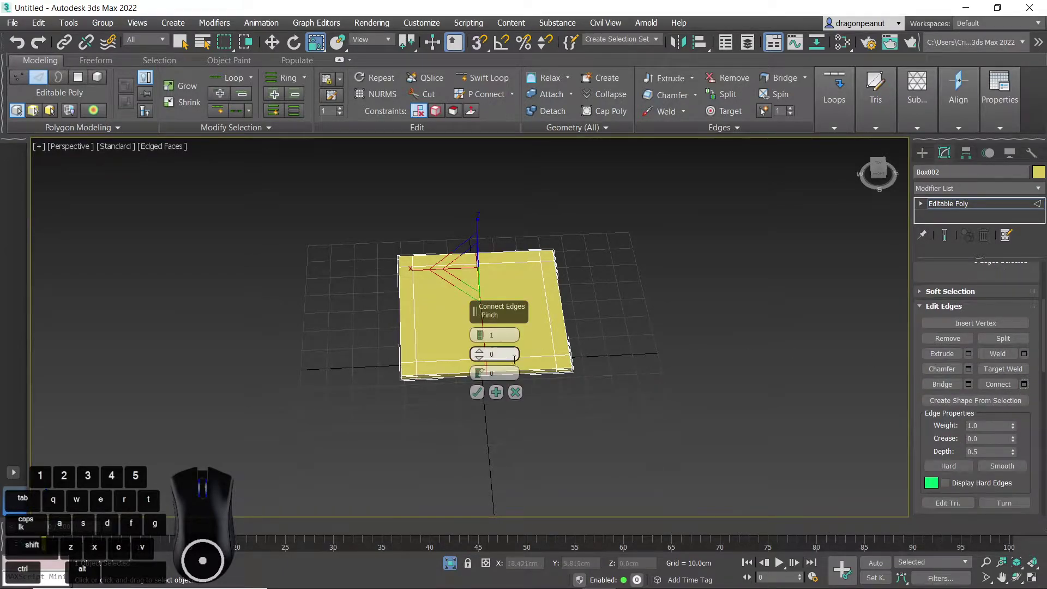
scroll(559, 350, up, 2)
alt+middle_drag(559, 351, 520, 362)
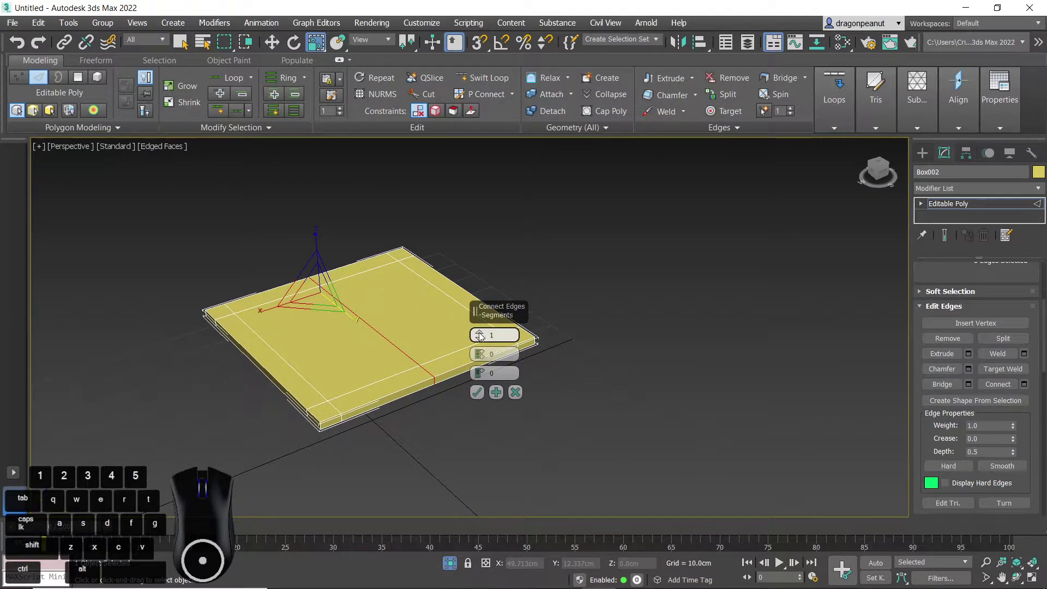
click(479, 335)
drag(479, 353, 472, 174)
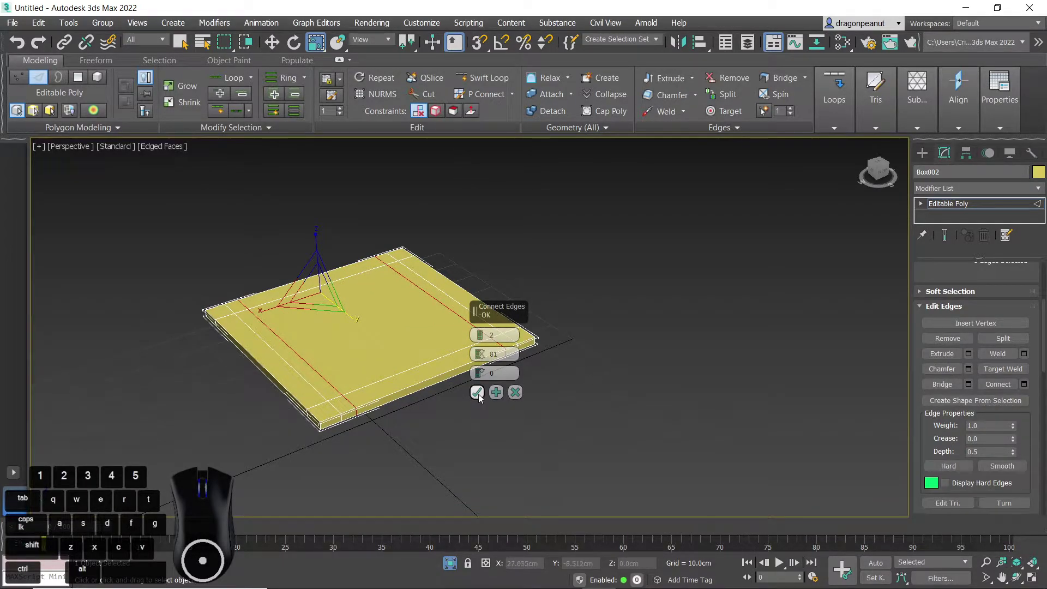
click(477, 392)
Connect the slab's twelve long edges running along Y with 2 segments and a pinch of 81.
alt+middle_drag(414, 400, 473, 409)
drag(345, 231, 345, 231)
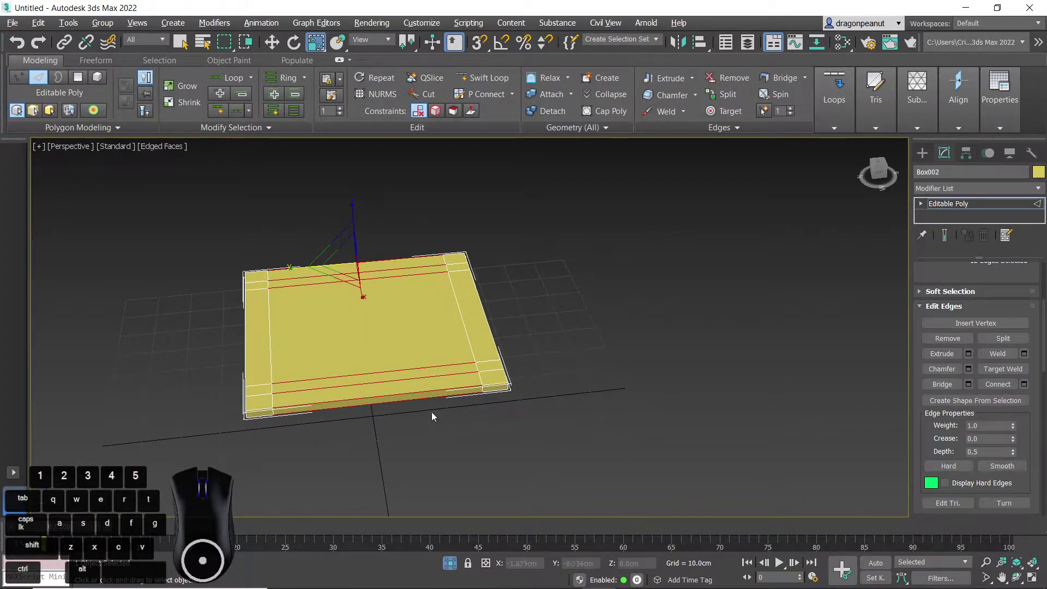
middle_drag(480, 414, 605, 413)
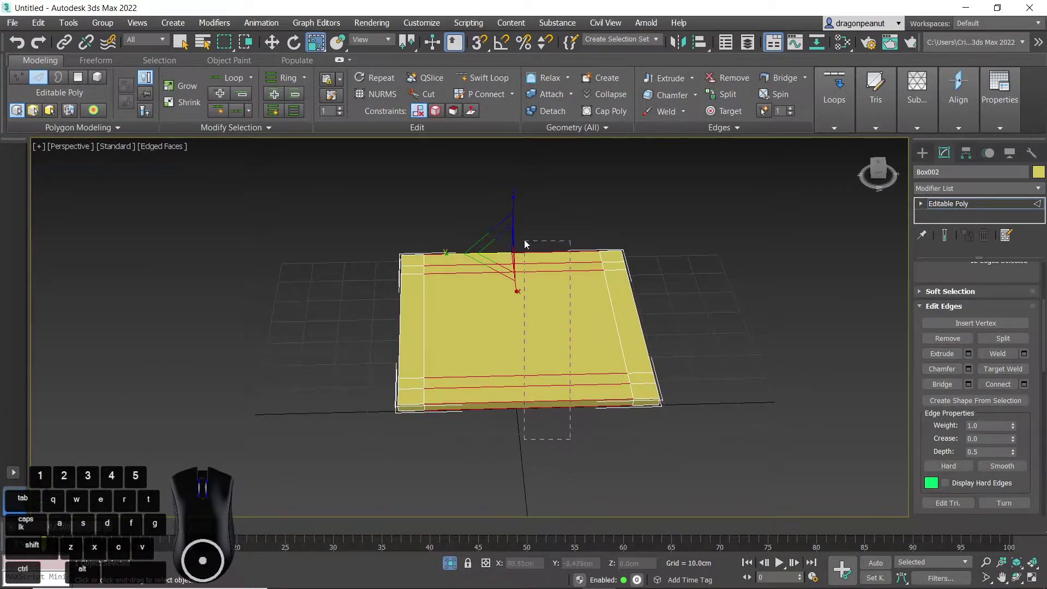
click(1024, 384)
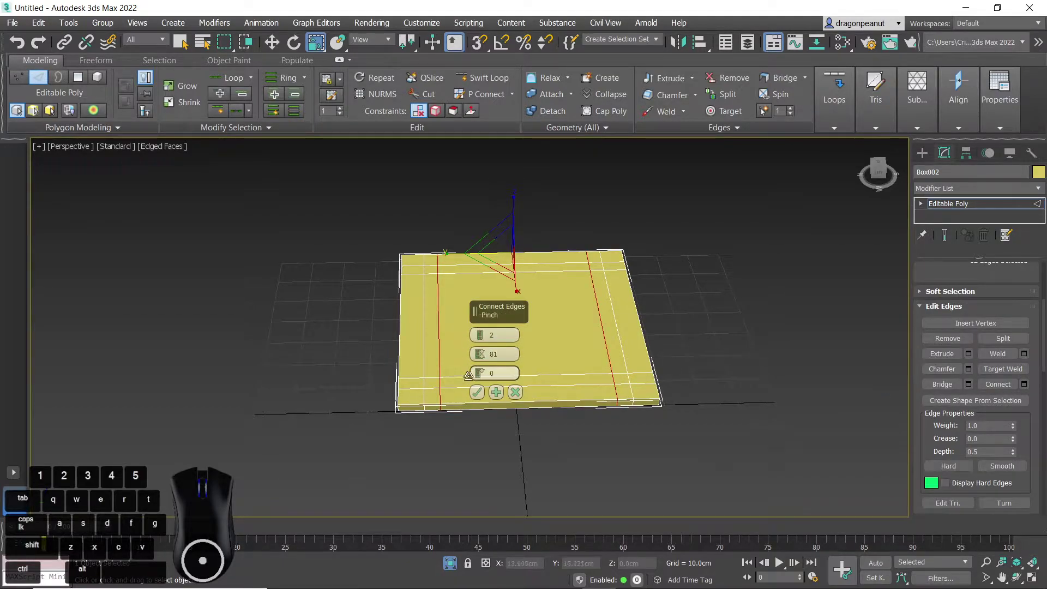
click(476, 393)
Extrude the inner ring of narrow polygons on the slab's underside downward to form an apron frame.
alt+middle_drag(687, 402, 582, 323)
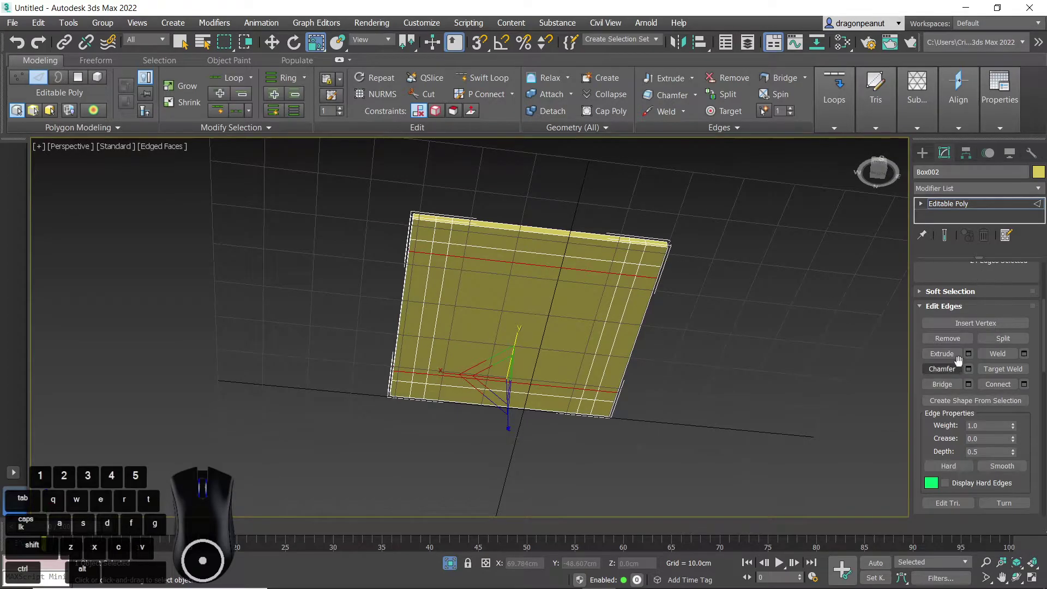
key(4)
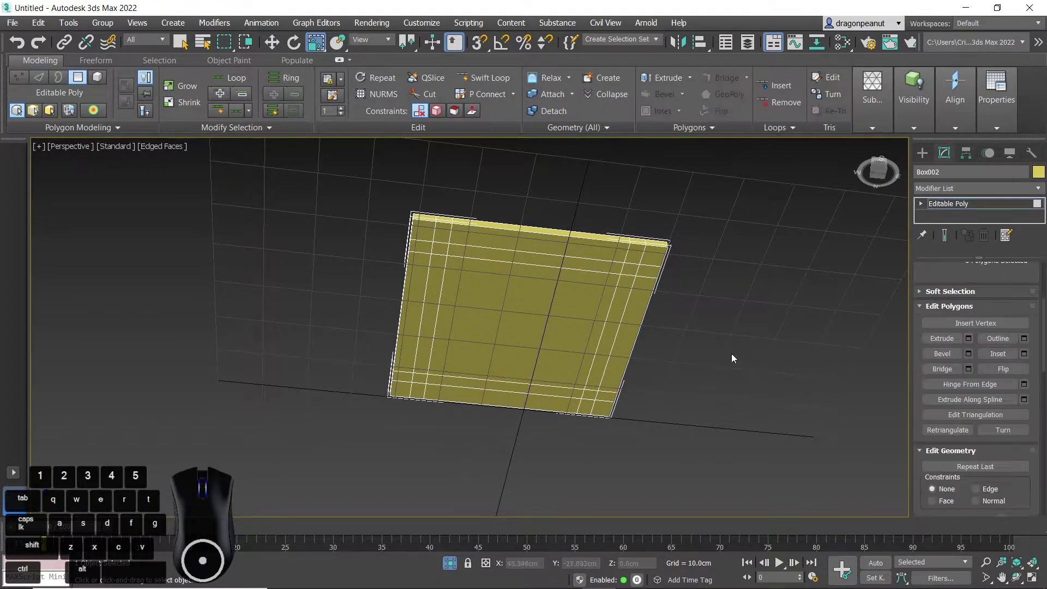
click(442, 251)
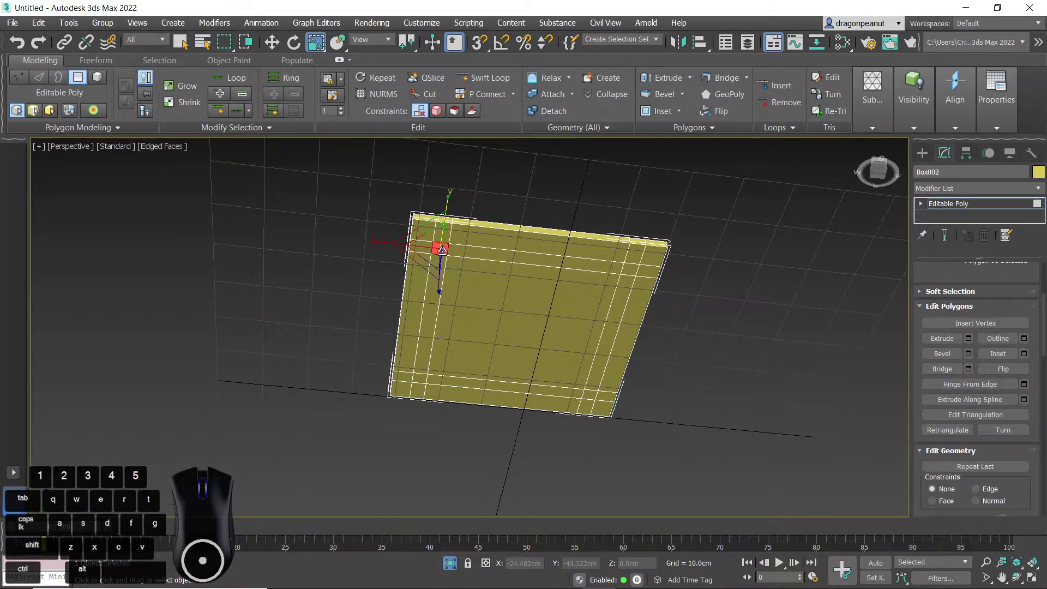
ctrl+click(477, 255)
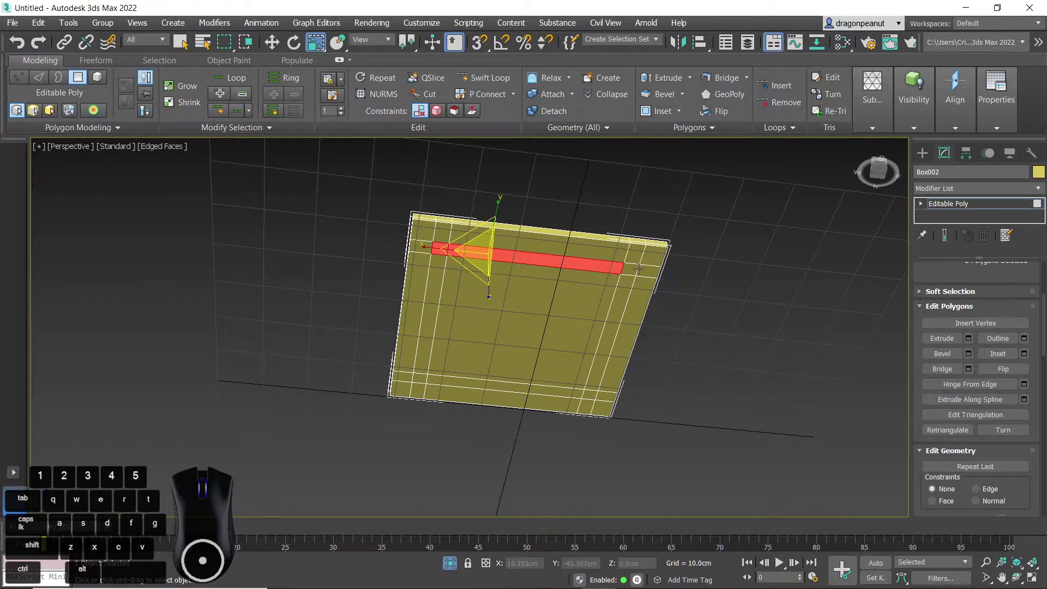
ctrl+click(639, 268)
ctrl+click(628, 287)
ctrl+click(592, 396)
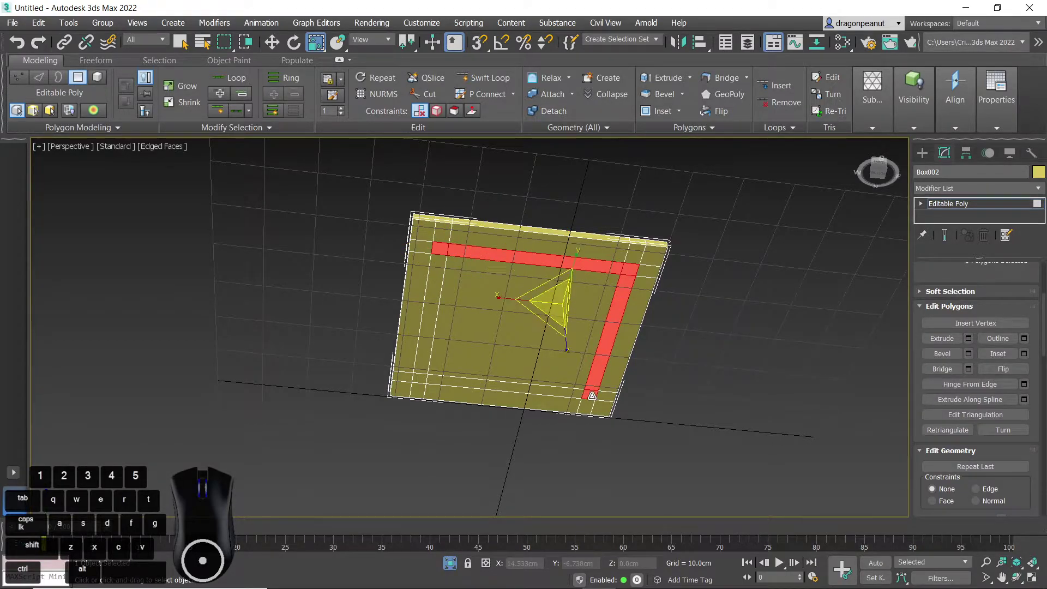
ctrl+click(440, 387)
ctrl+click(419, 380)
ctrl+click(426, 349)
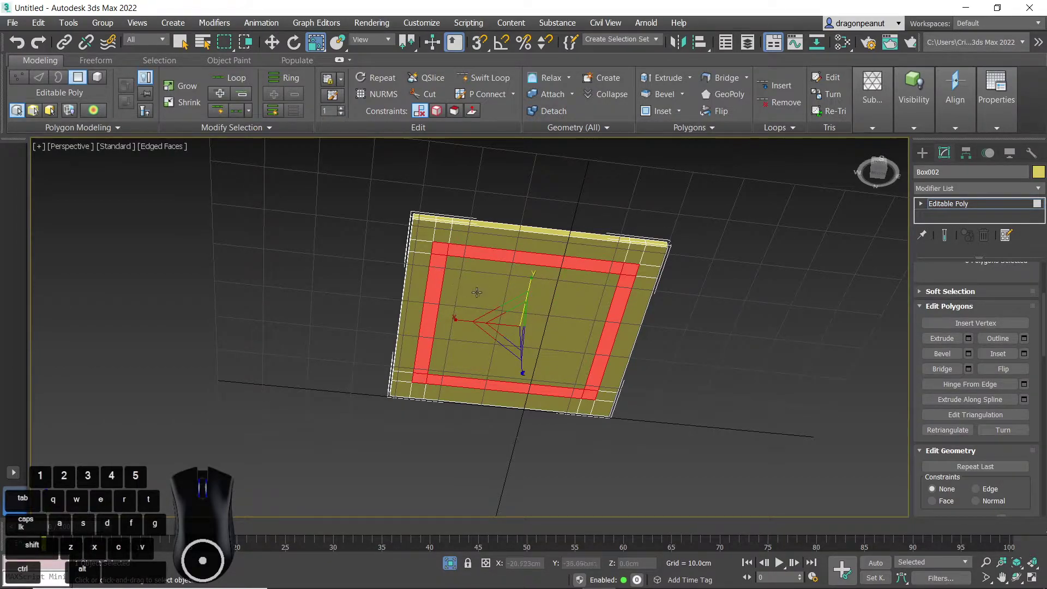
click(936, 339)
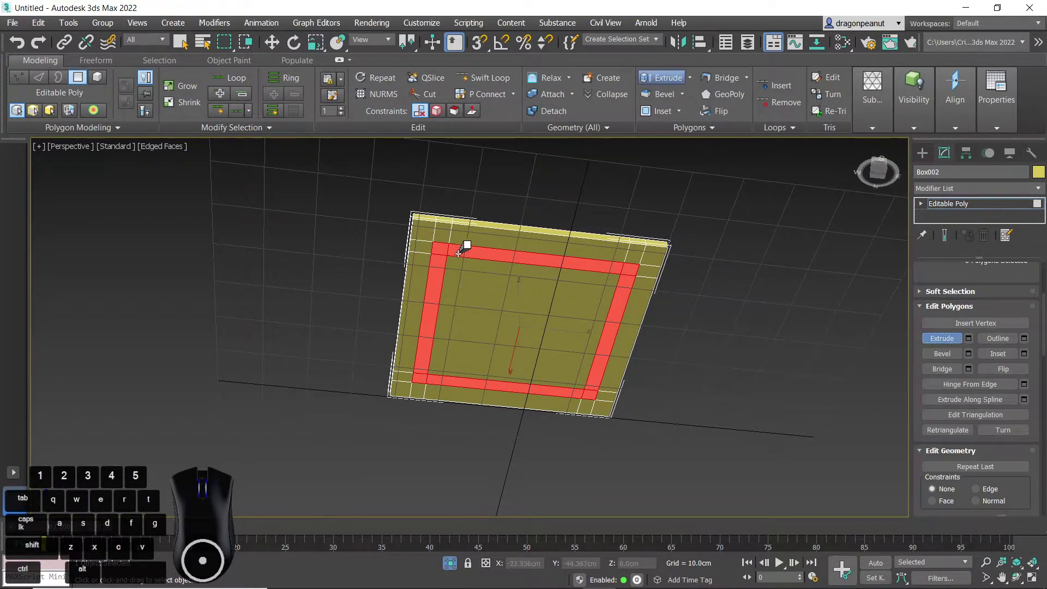
drag(449, 236, 442, 223)
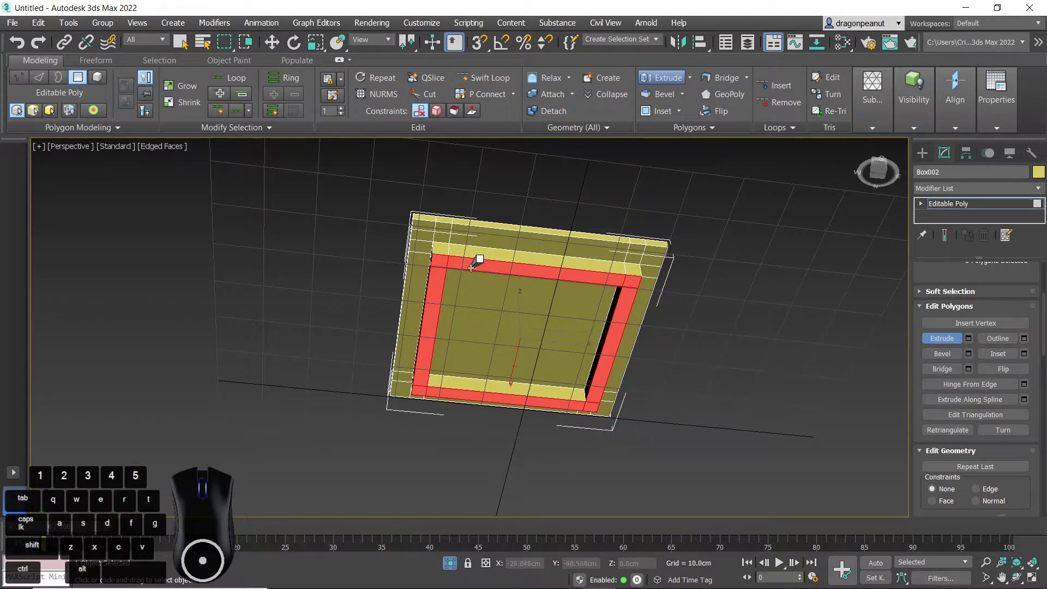
alt+middle_drag(629, 351, 589, 356)
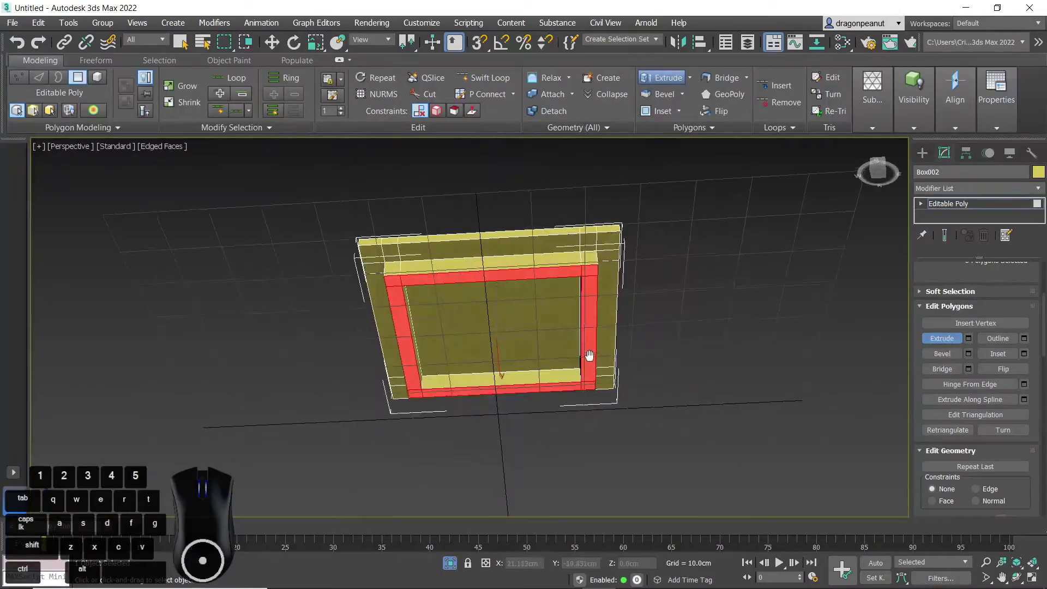
Clone the underside's central polygon at a much smaller scale into a separate object named Leg1.
key(r)
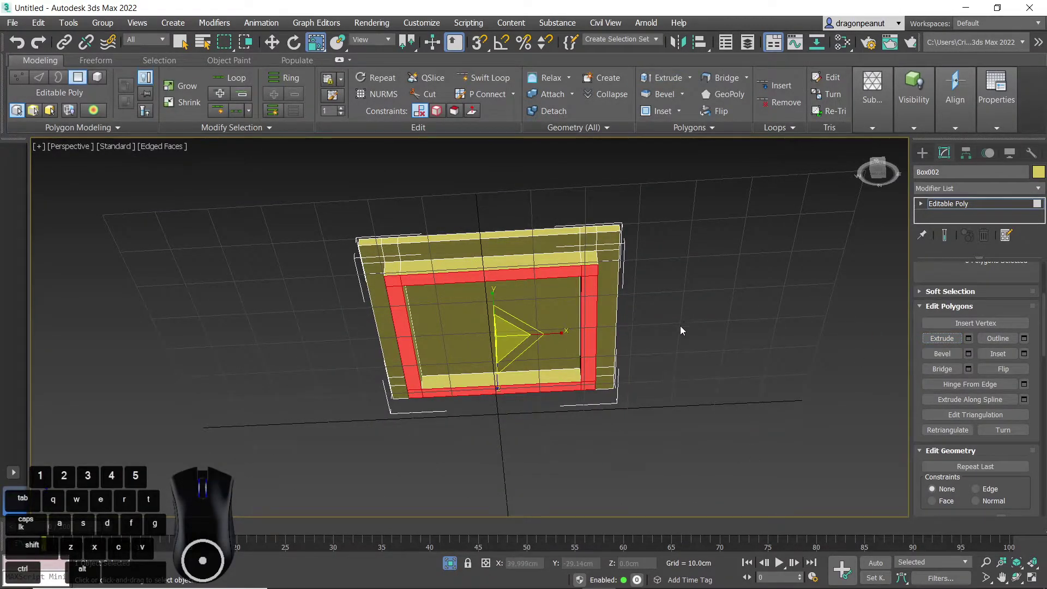
click(546, 298)
alt+middle_drag(484, 320, 533, 344)
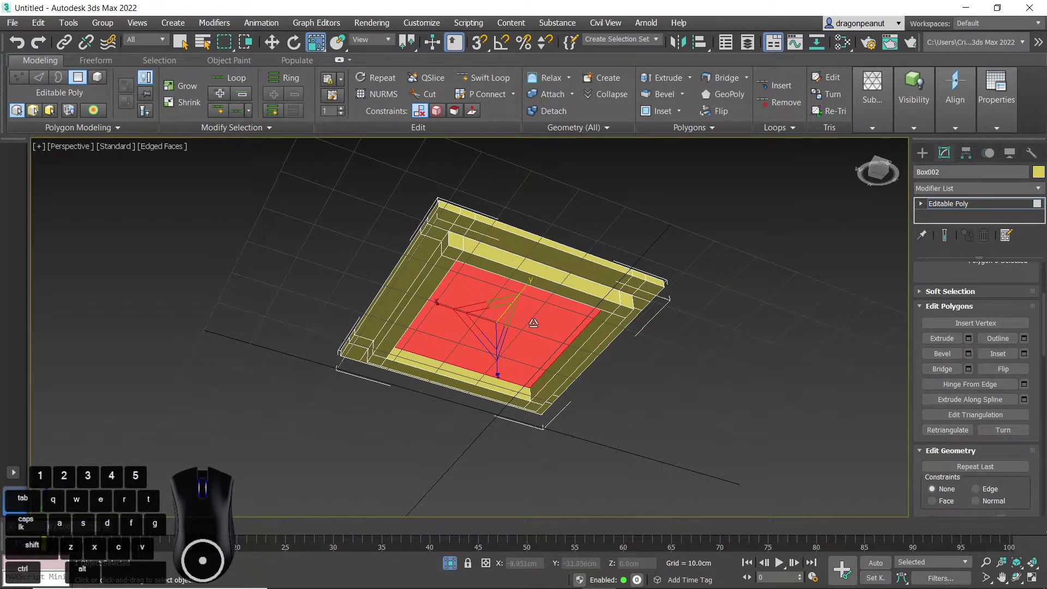
drag(481, 315, 476, 321)
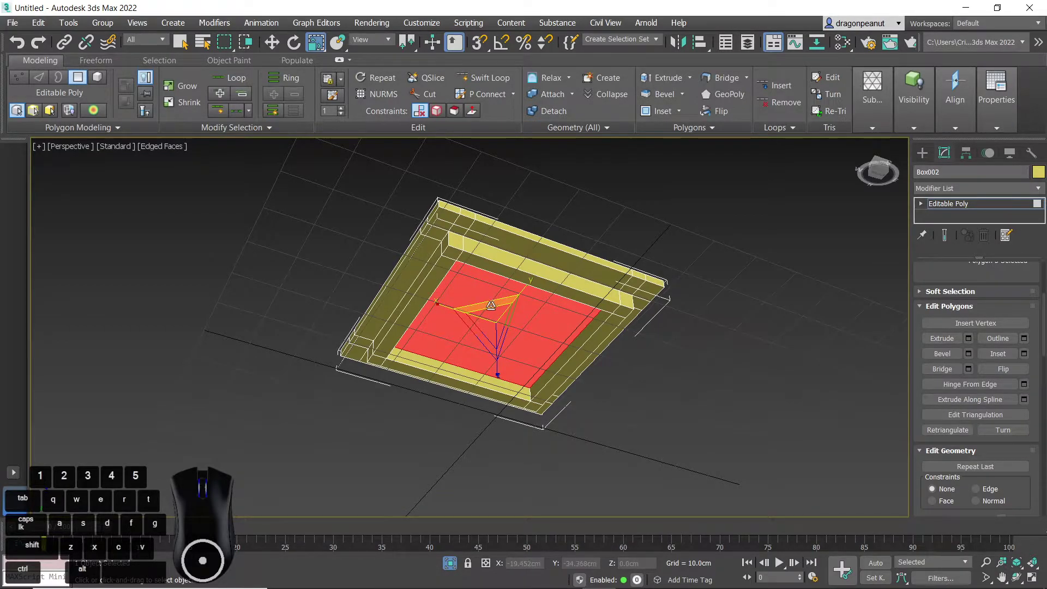
mouse_move(491, 305)
mouse_down()
mouse_move(582, 498)
mouse_move(568, 423)
mouse_up()
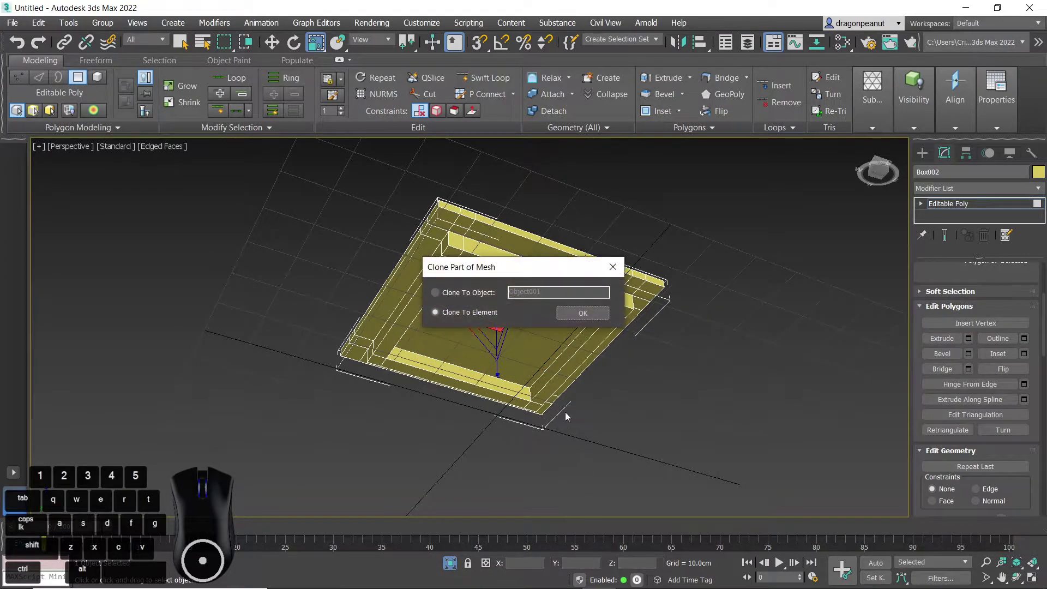
click(465, 294)
text(Leg1)
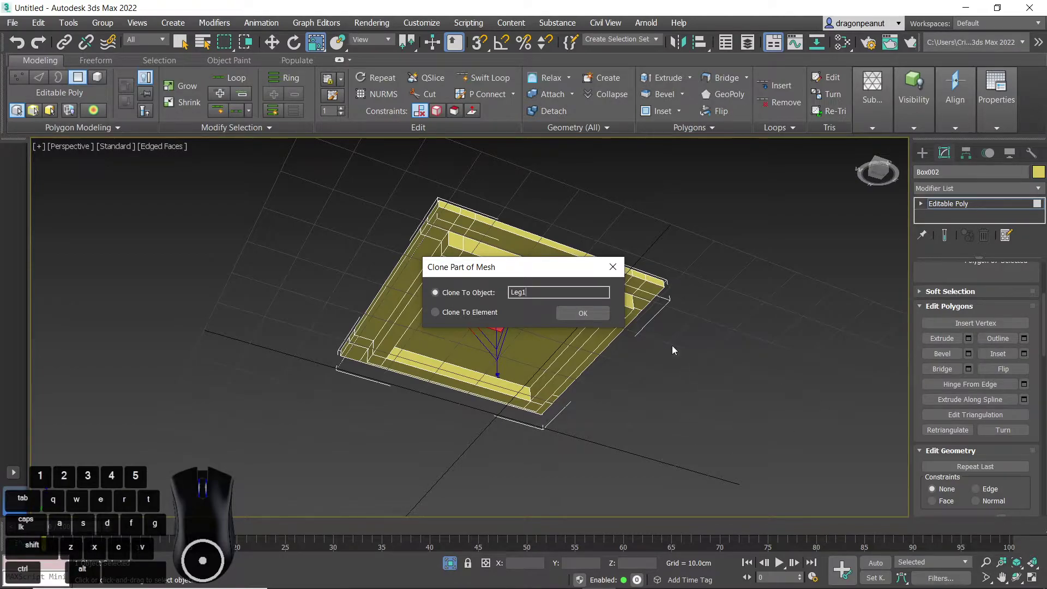
click(585, 312)
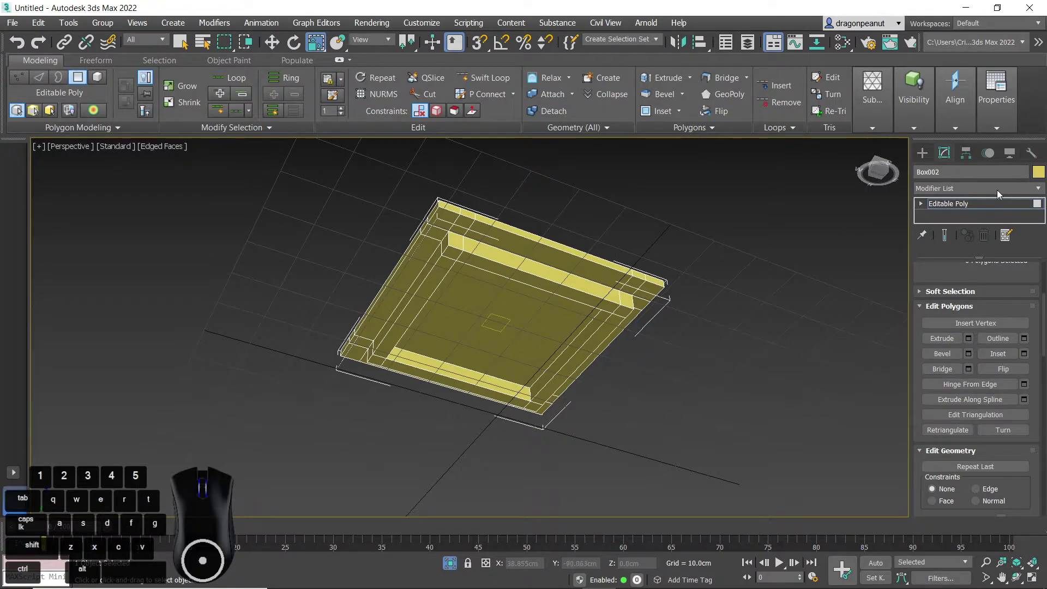
Leave polygon editing on the slab and give the Leg1 object a blue object colour.
scroll(945, 307, up, 4)
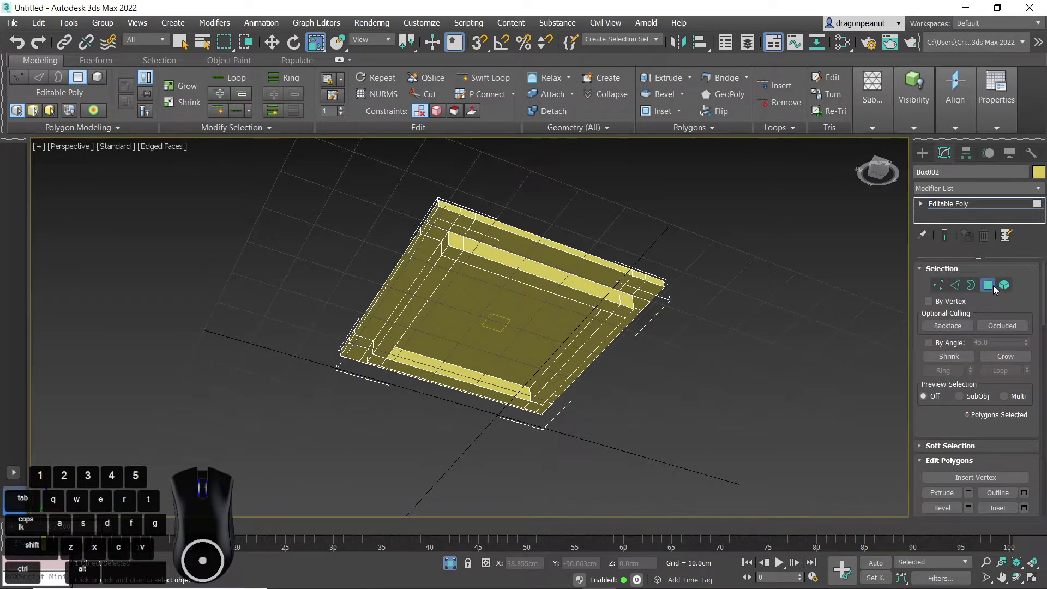
click(991, 285)
click(783, 349)
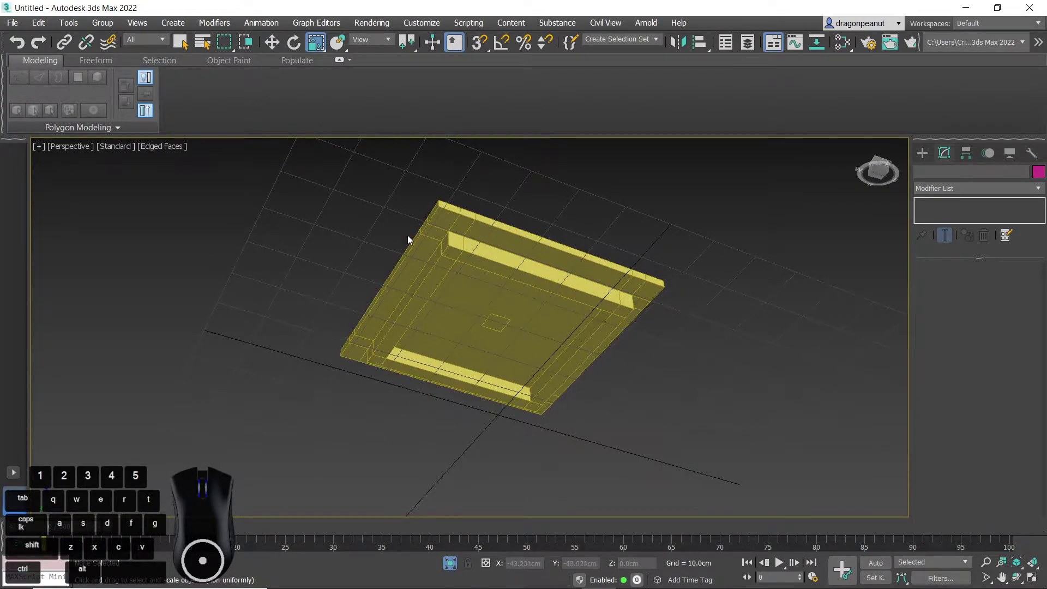
click(499, 325)
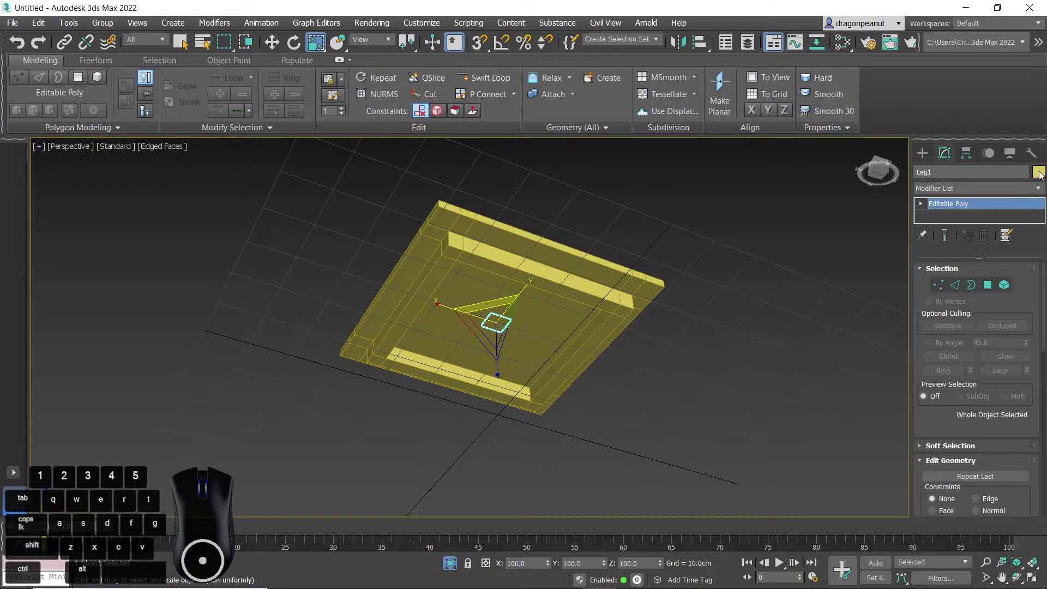
click(1038, 172)
click(584, 263)
click(606, 360)
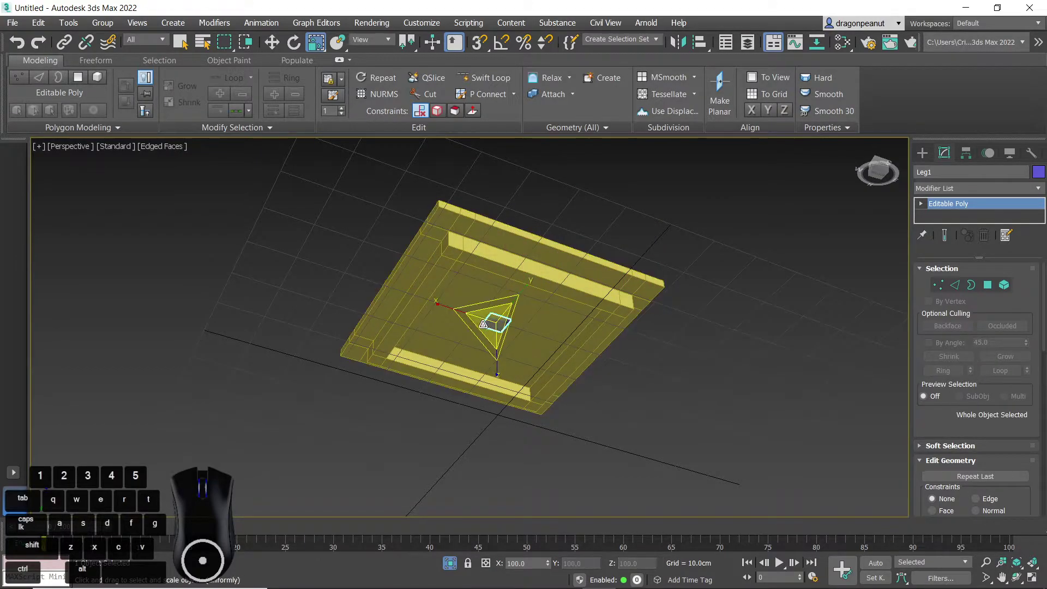
Move Leg1 under a corner of the slab, to about X -24.7 and Y -23.9 cm.
right_click(493, 319)
click(522, 329)
alt+middle_drag(520, 347, 518, 354)
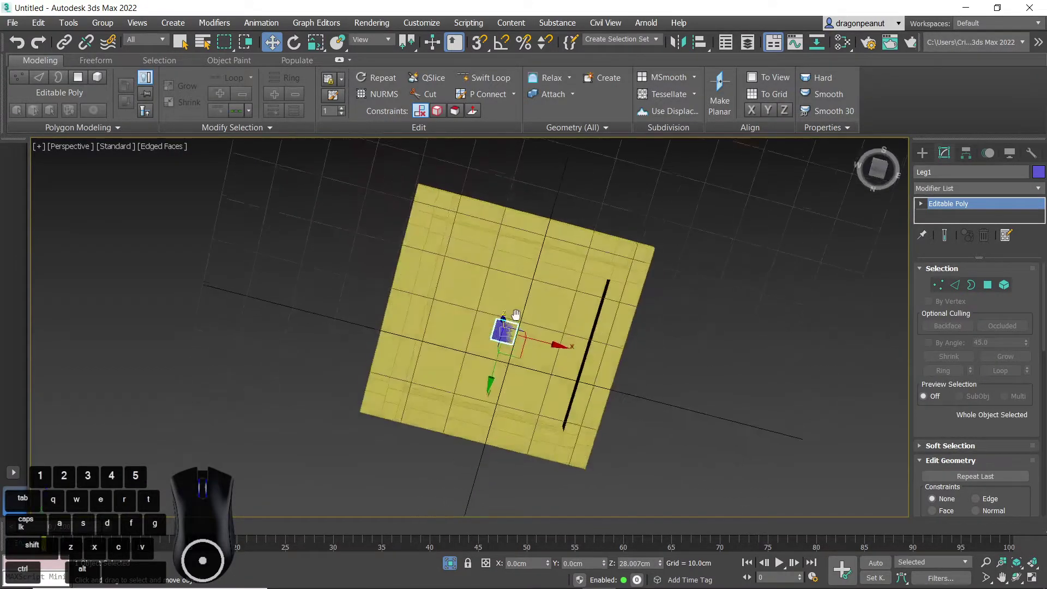
drag(518, 355, 446, 244)
alt+middle_drag(465, 270, 506, 236)
scroll(450, 232, up, 5)
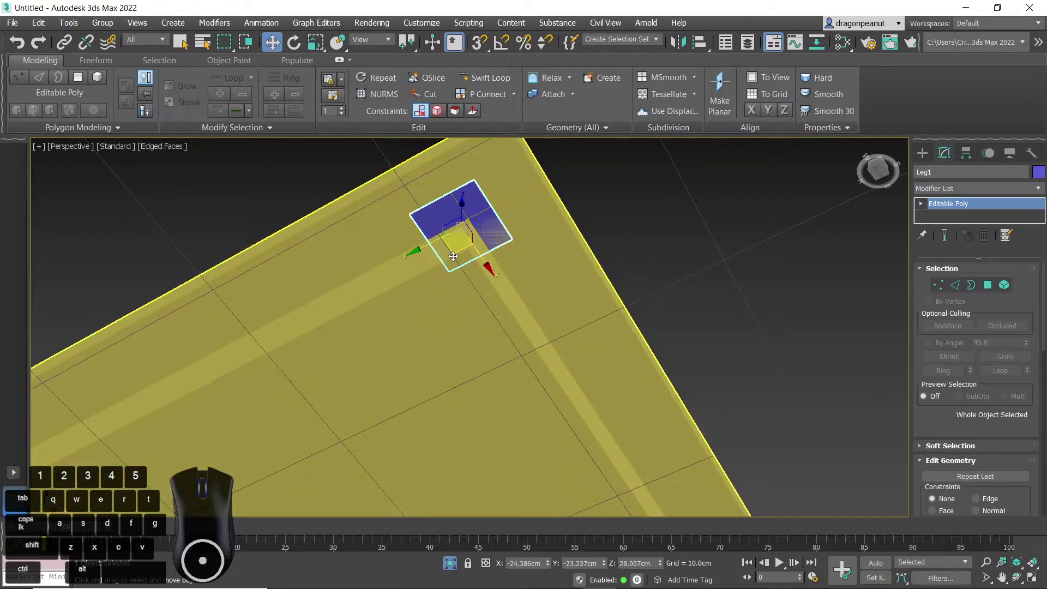
drag(454, 254, 460, 246)
scroll(493, 280, down, 5)
alt+middle_drag(468, 229, 386, 249)
right_click(434, 209)
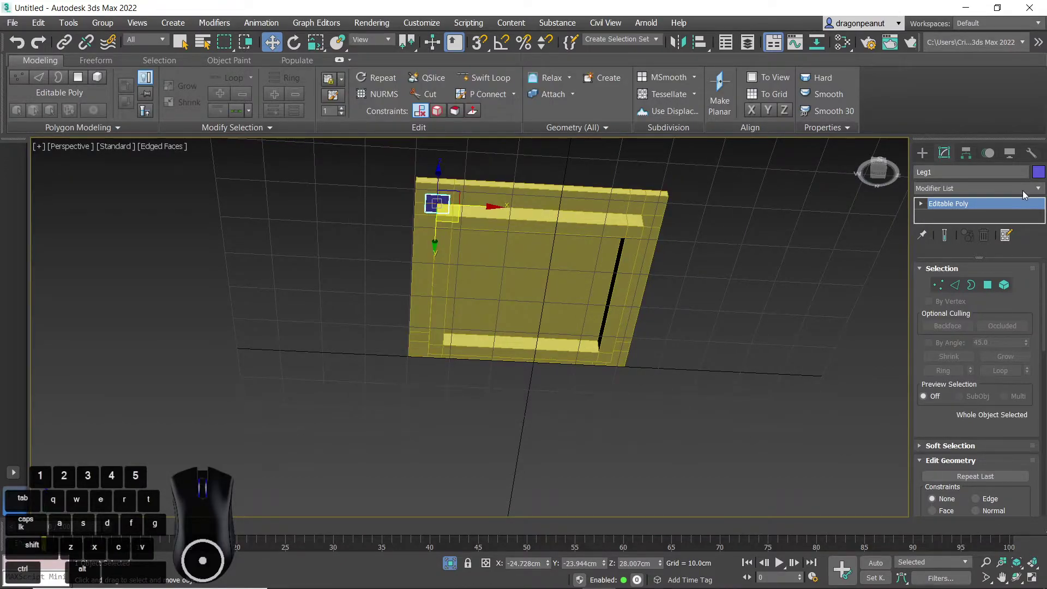
Extrude Leg1's polygon downward into a post reaching about Z -9.9 cm.
click(988, 285)
right_click(467, 207)
click(412, 238)
drag(438, 204, 403, 13)
alt+middle_drag(432, 199, 463, 343)
key(w)
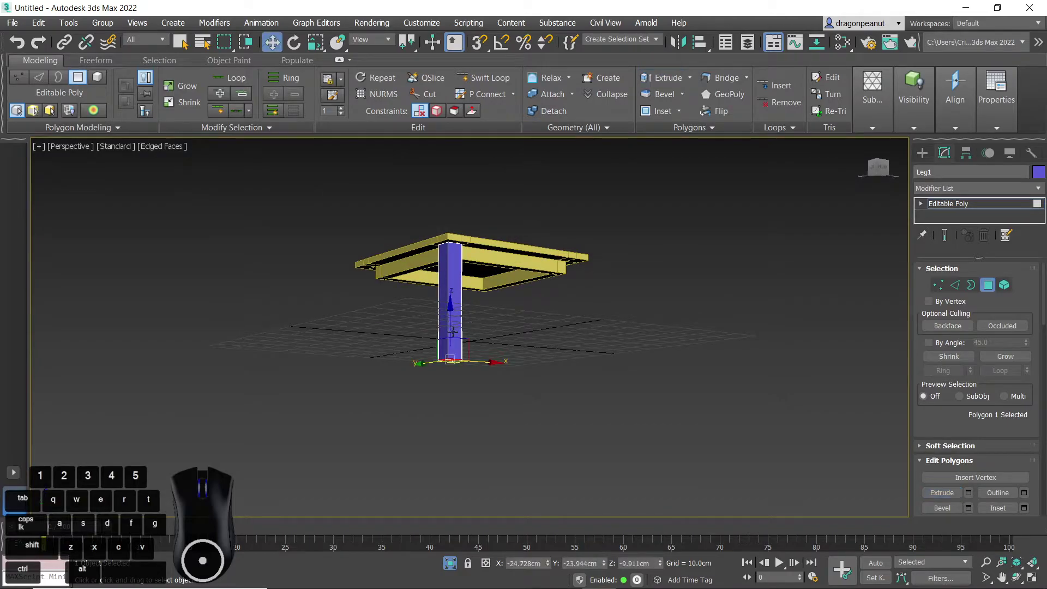
Set the four bottom vertices of Leg1 to Z 0 cm.
click(938, 286)
alt+middle_drag(575, 309, 495, 378)
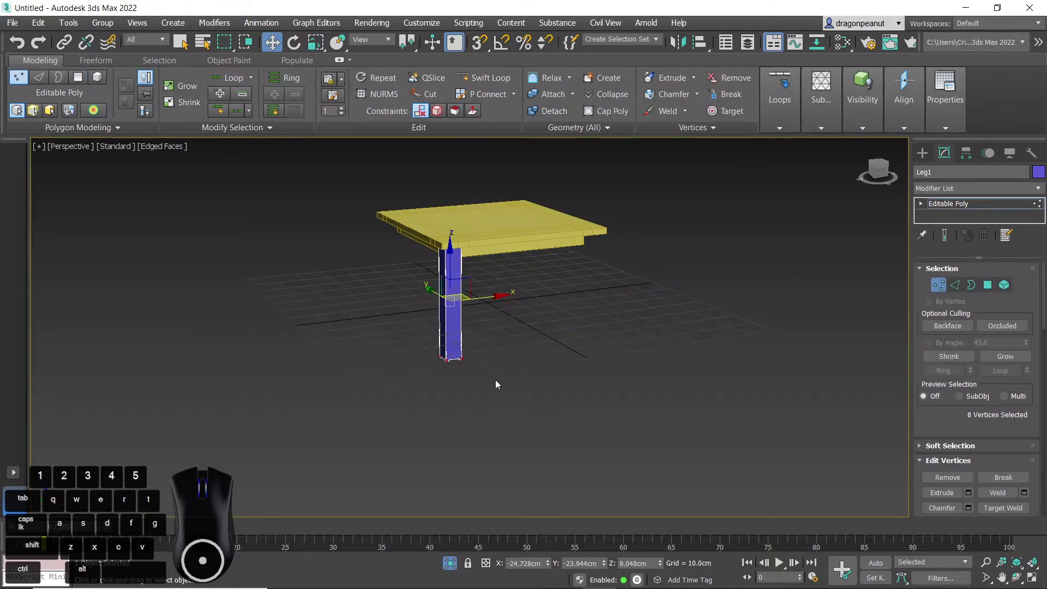
drag(372, 313, 373, 314)
right_click(660, 563)
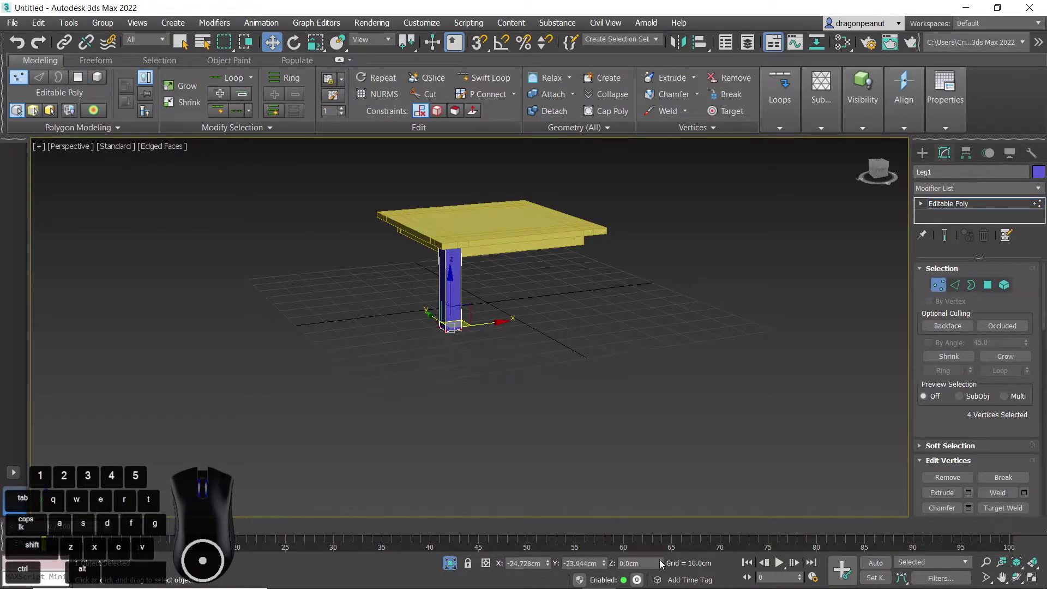
Lower Leg1's four bottom vertices by about 16 cm along Z and leave vertex editing.
alt+middle_drag(580, 362, 582, 332)
alt+middle_drag(461, 247, 454, 299)
drag(453, 299, 458, 344)
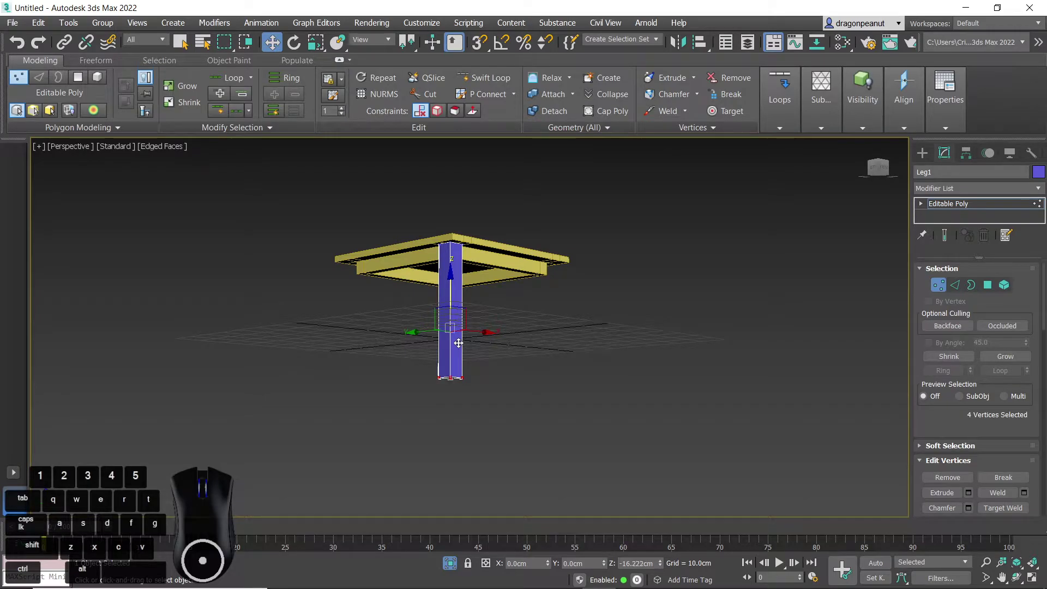
alt+middle_drag(460, 346, 853, 303)
click(939, 285)
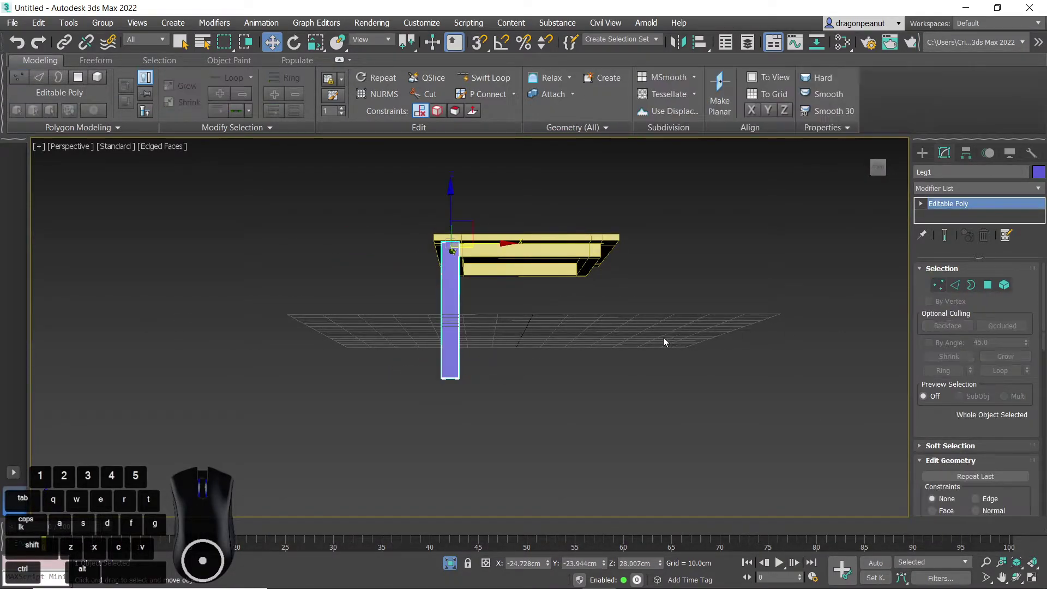
Make one copy of Leg1 along X under the neighbouring corner, at about X 23.1 cm.
alt+middle_drag(495, 258, 406, 218)
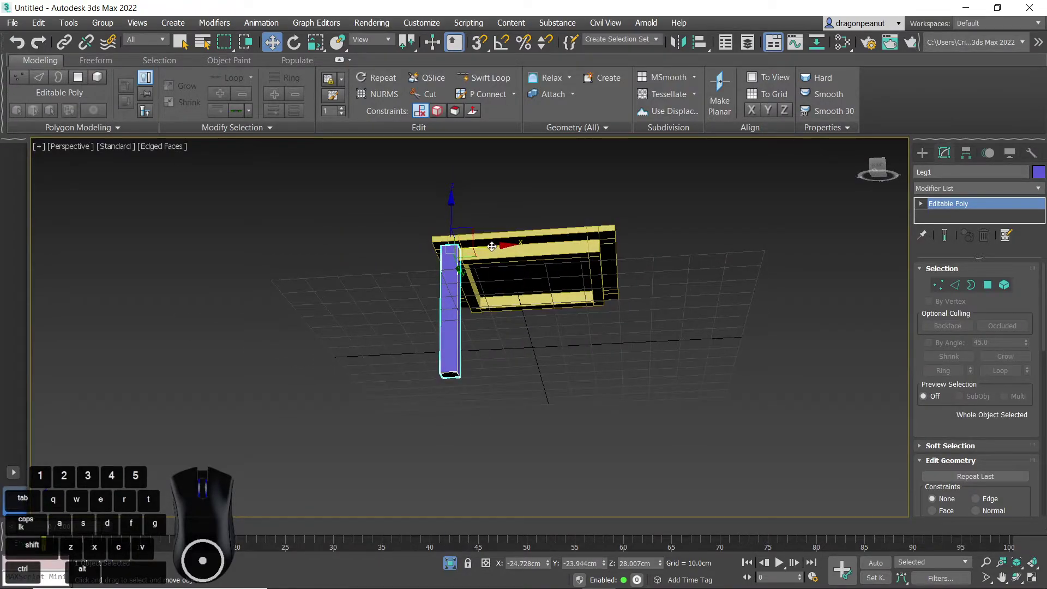
shift+drag(500, 247, 638, 247)
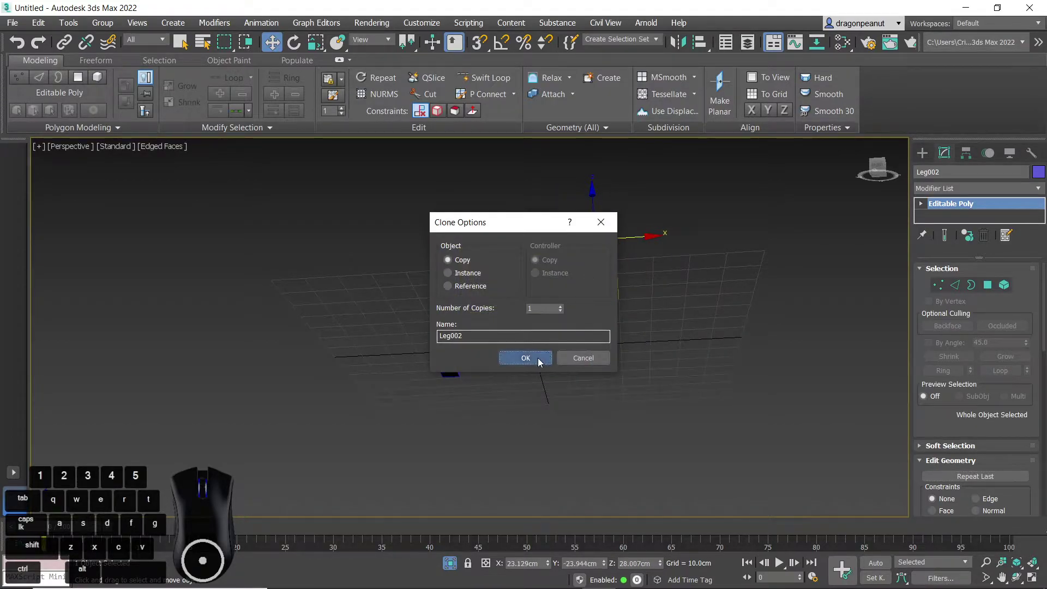
click(524, 354)
alt+middle_drag(522, 354, 585, 384)
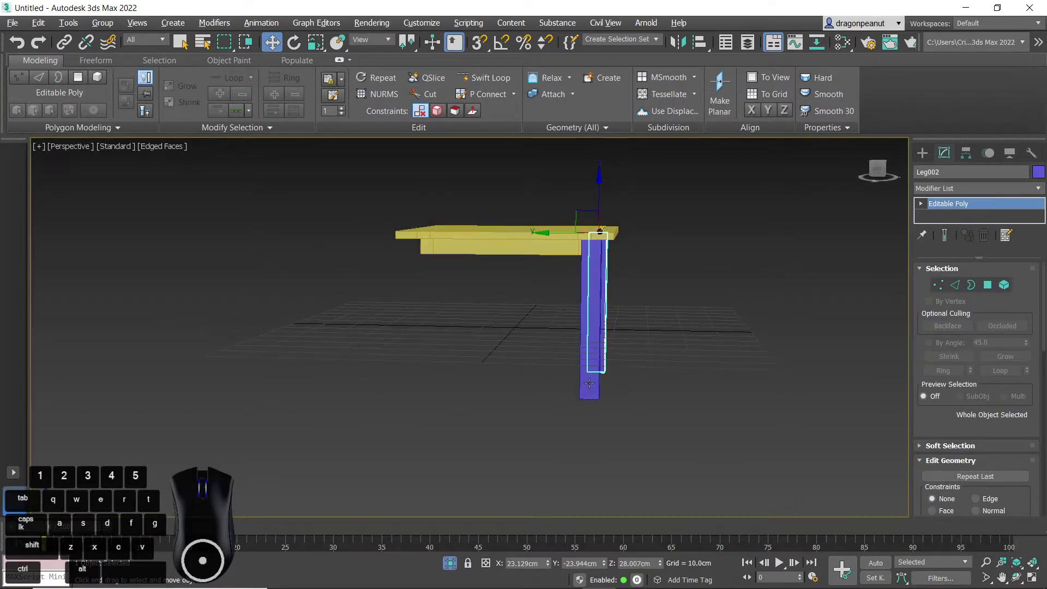
Copy both legs together along Y to the two corners on the opposite side of the slab.
drag(556, 349, 558, 343)
alt+middle_drag(558, 344, 620, 308)
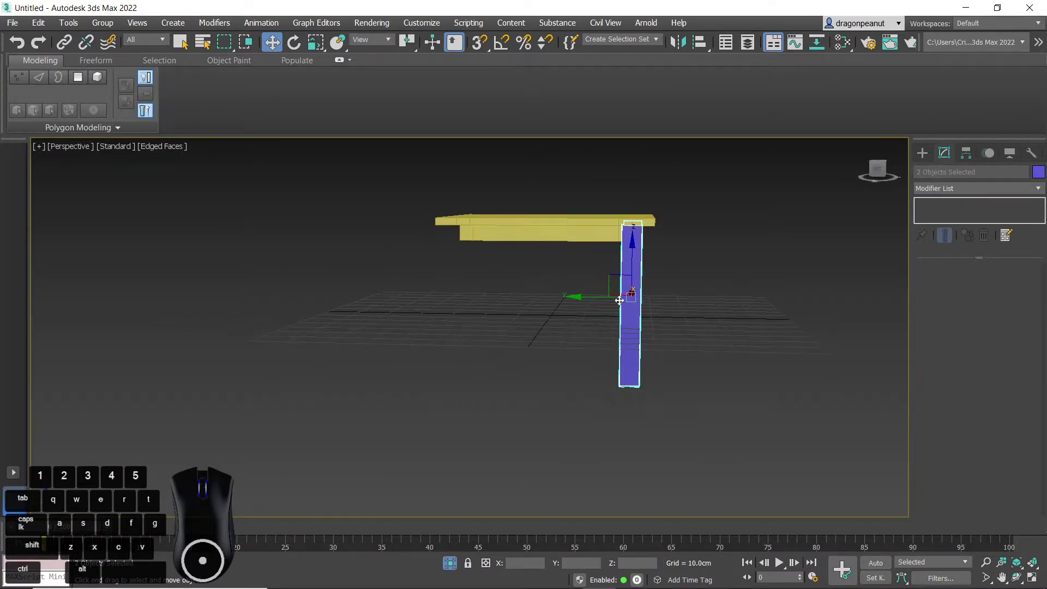
drag(581, 296, 422, 280)
click(535, 355)
mouse_move(524, 362)
alt+middle_down()
mouse_move(557, 345)
mouse_move(515, 379)
mouse_move(637, 360)
mouse_move(510, 390)
mouse_move(460, 333)
mouse_move(503, 327)
mouse_move(507, 316)
alt+middle_up()
Attach all four legs to the seat slab so they form one Editable Poly object.
click(564, 240)
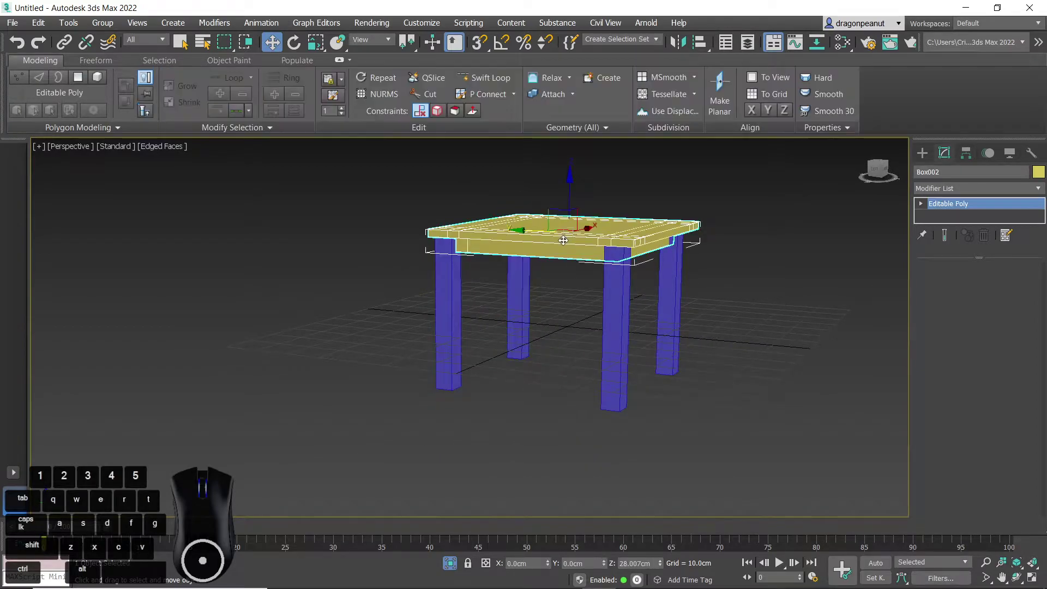
right_click(562, 226)
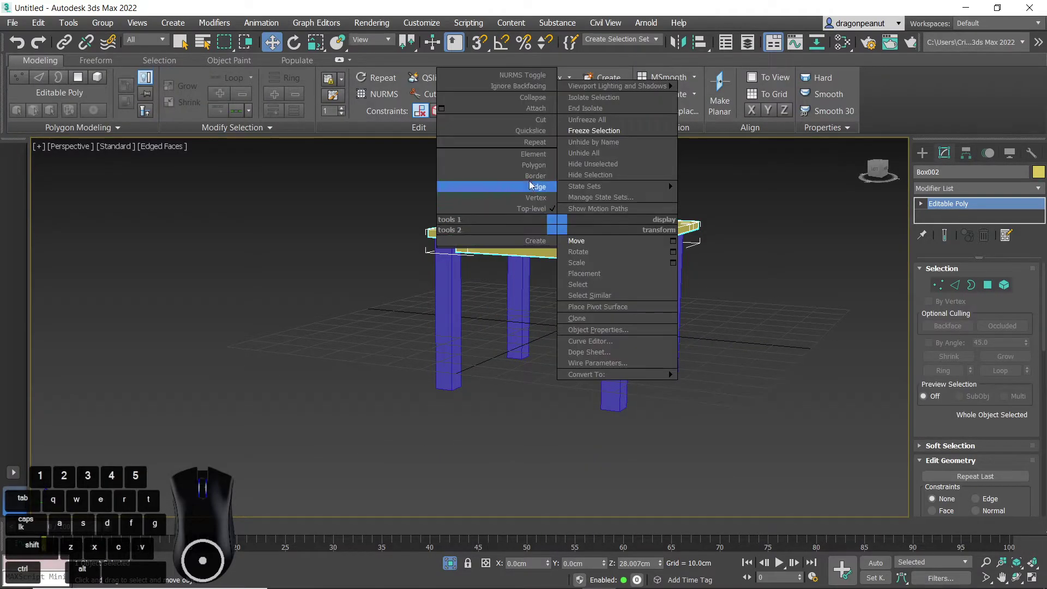
click(547, 110)
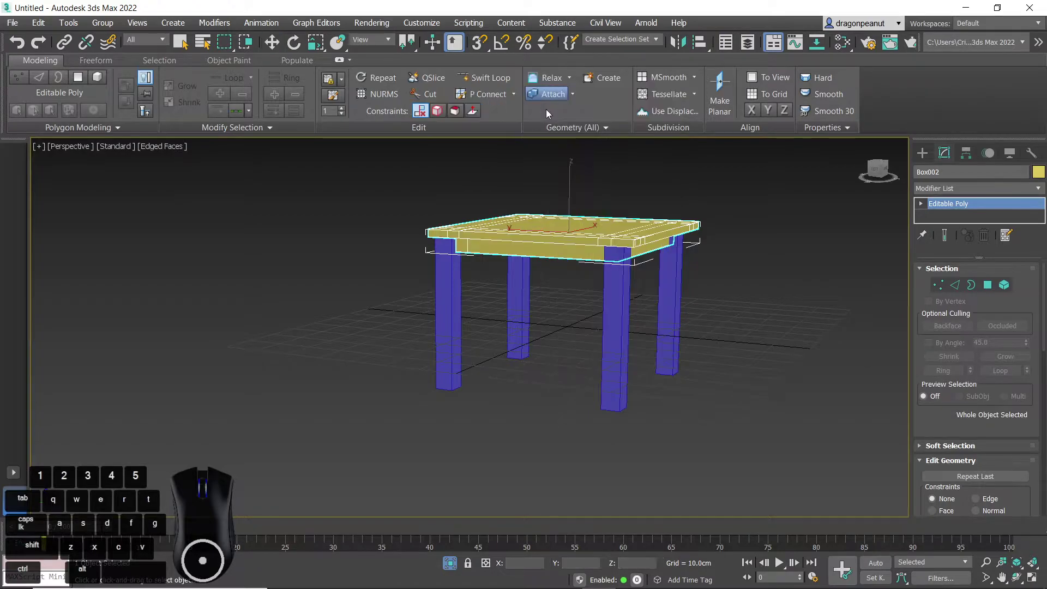
click(519, 291)
click(448, 319)
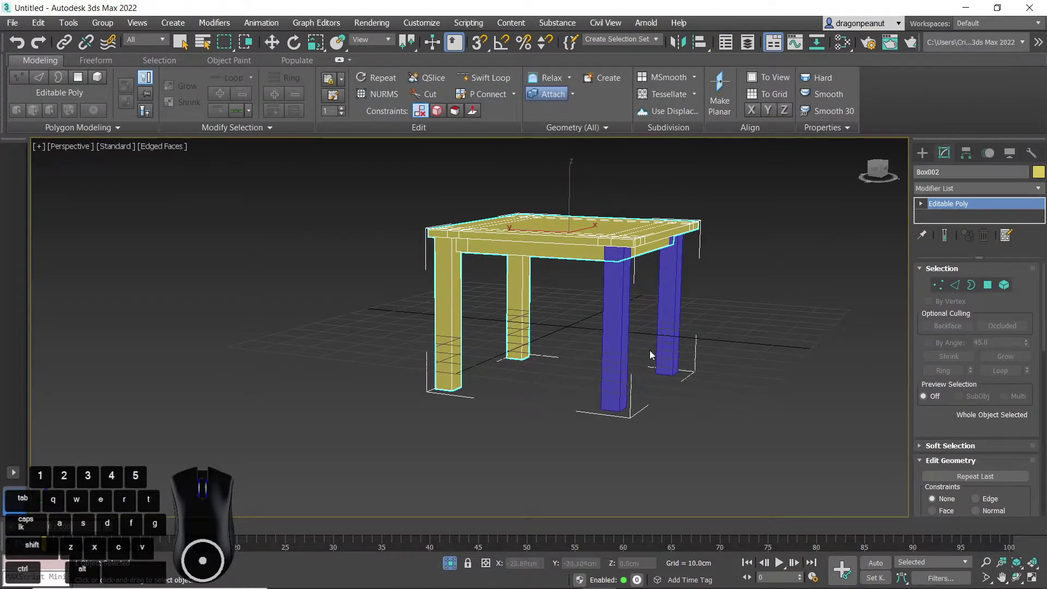
click(616, 332)
click(667, 310)
key(w)
Raise the whole attached piece along Z until its legs stand on the grid.
middle_drag(660, 299, 566, 365)
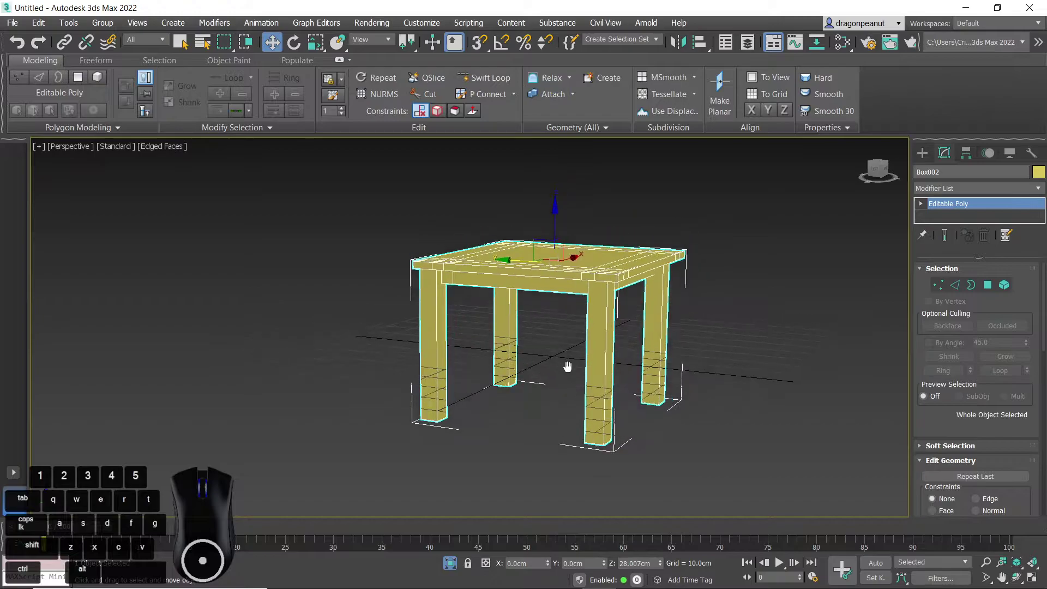
drag(549, 234, 541, 181)
alt+middle_drag(592, 250, 593, 307)
Extend the open top borders of the two back legs up along Z to just above the seat as new segments.
click(971, 285)
alt+middle_drag(655, 349, 612, 353)
click(530, 310)
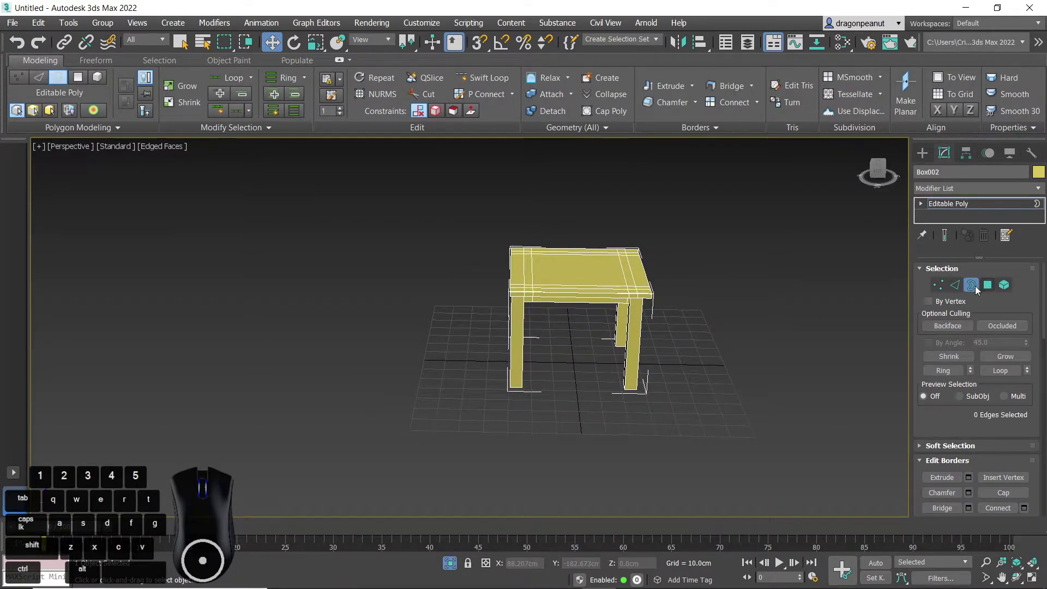
alt+middle_drag(651, 332, 467, 250)
drag(597, 296, 597, 296)
mouse_move(565, 303)
alt+middle_down()
mouse_move(563, 294)
mouse_move(548, 308)
alt+middle_up()
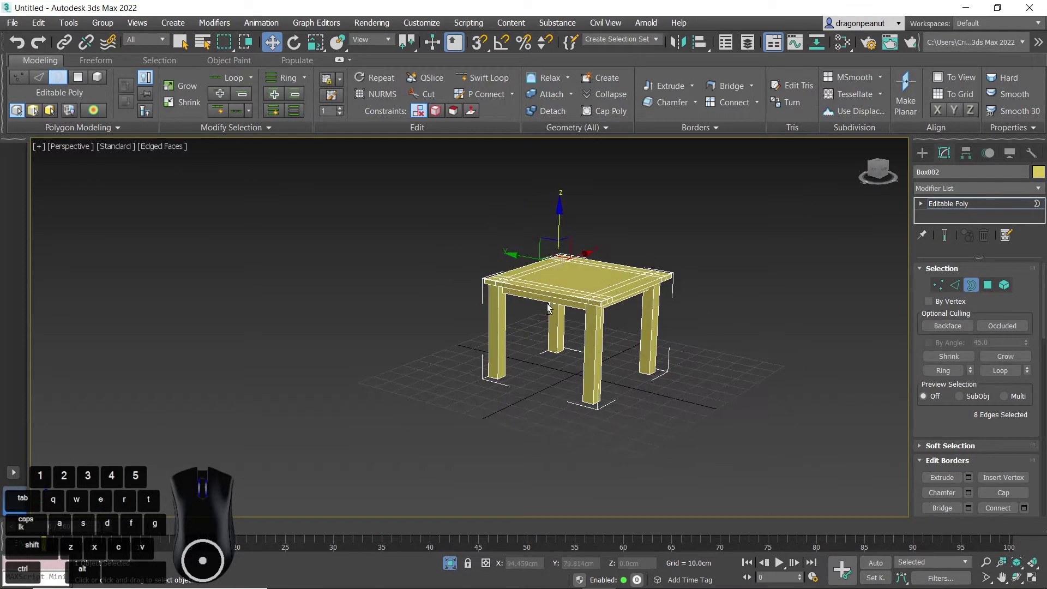
shift+drag(559, 222, 559, 212)
middle_drag(569, 266, 593, 354)
scroll(581, 299, up, 4)
scroll(594, 355, down, 2)
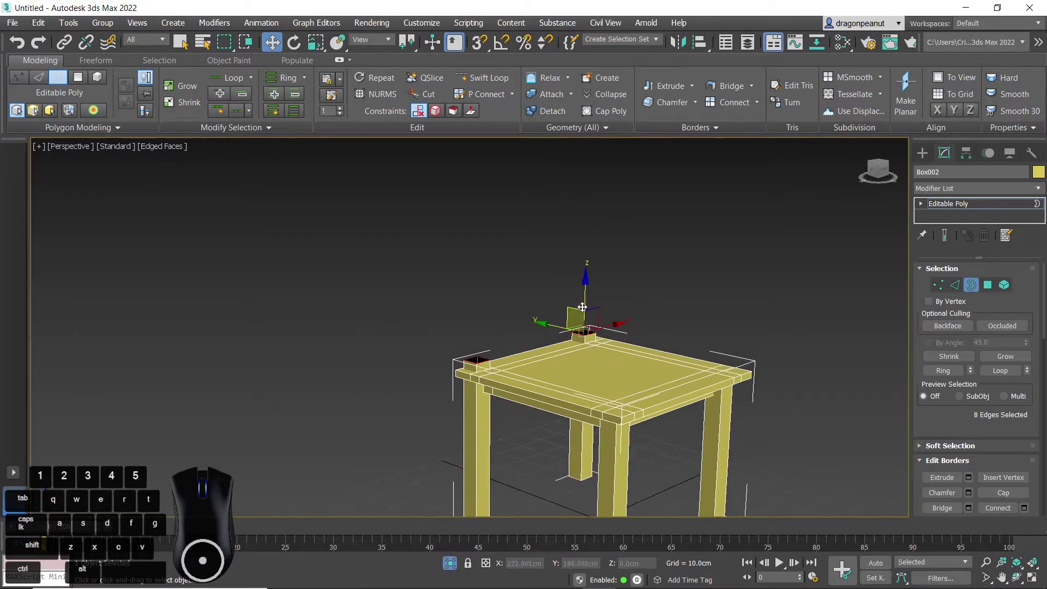
Extend the two back posts further up along Z in several segments and cap their open tops.
shift+drag(586, 295, 572, 194)
middle_drag(573, 194, 590, 315)
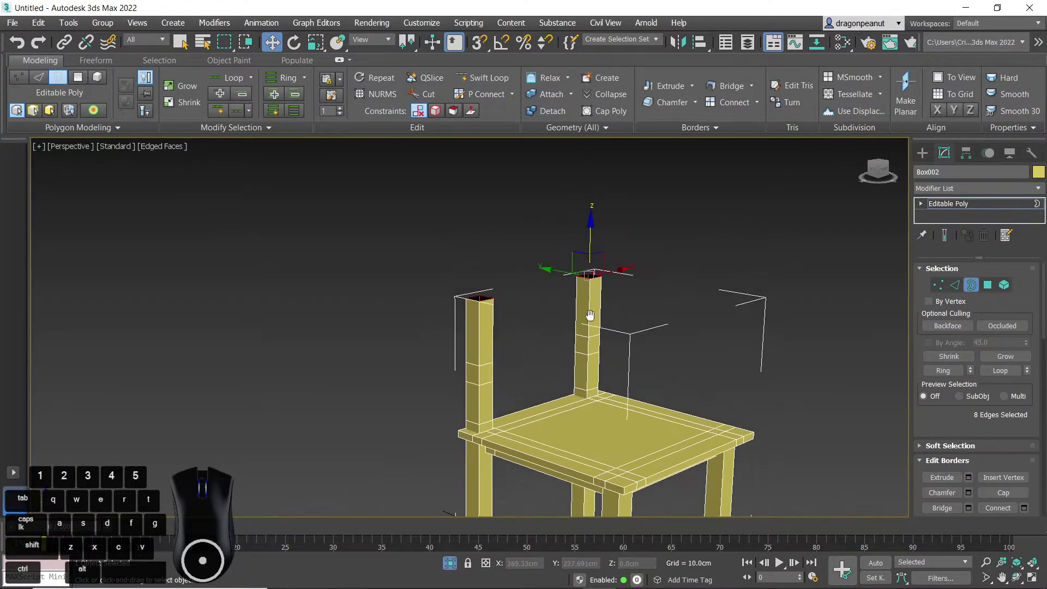
drag(592, 254, 584, 172)
alt+middle_drag(578, 246, 500, 207)
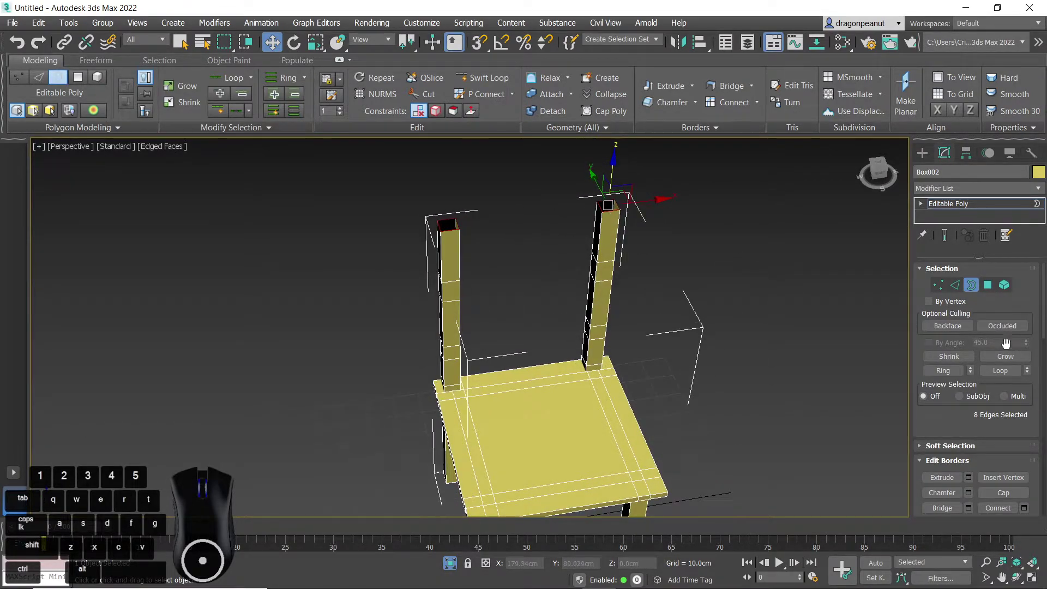
click(997, 489)
click(660, 312)
Inset the two short inward-facing polygons on each back post by 1.0 cm and delete the inset faces.
alt+middle_drag(467, 343, 493, 309)
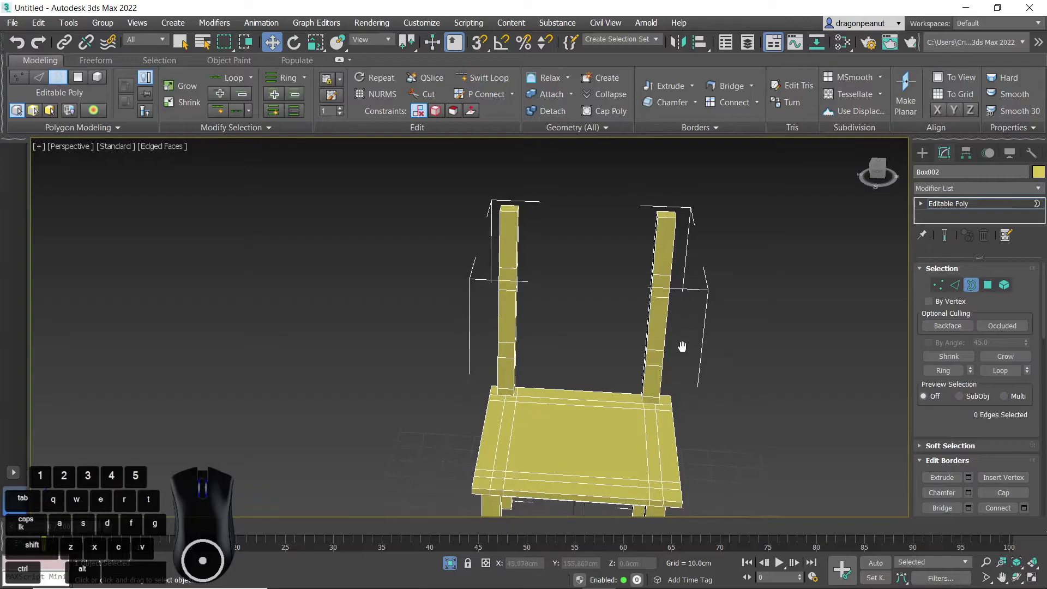
scroll(709, 343, up, 3)
click(987, 286)
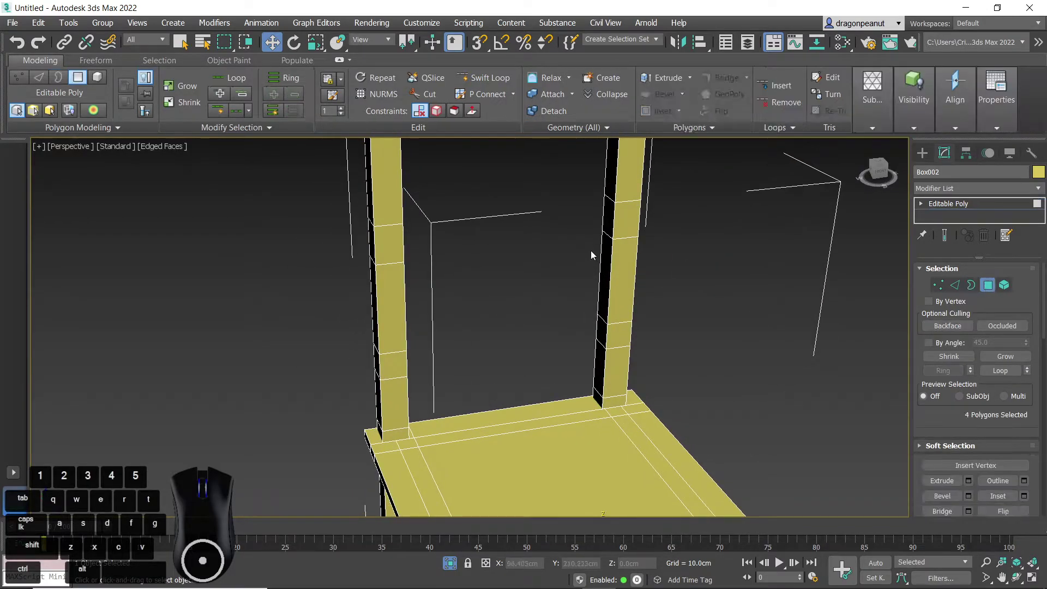
click(608, 221)
ctrl+click(601, 333)
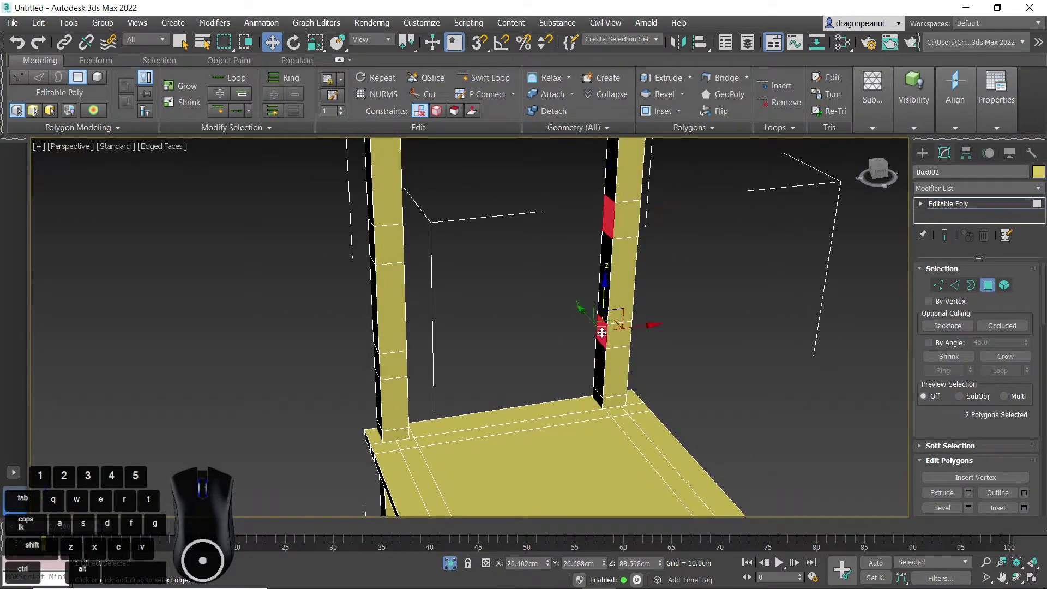
alt+middle_drag(601, 332, 458, 203)
ctrl+click(455, 190)
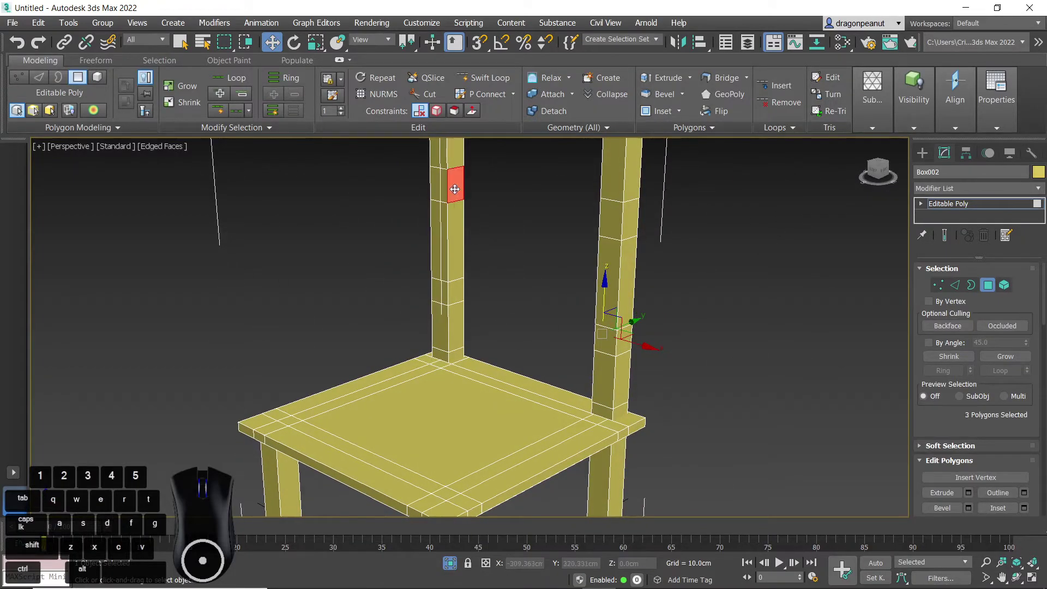
ctrl+click(458, 290)
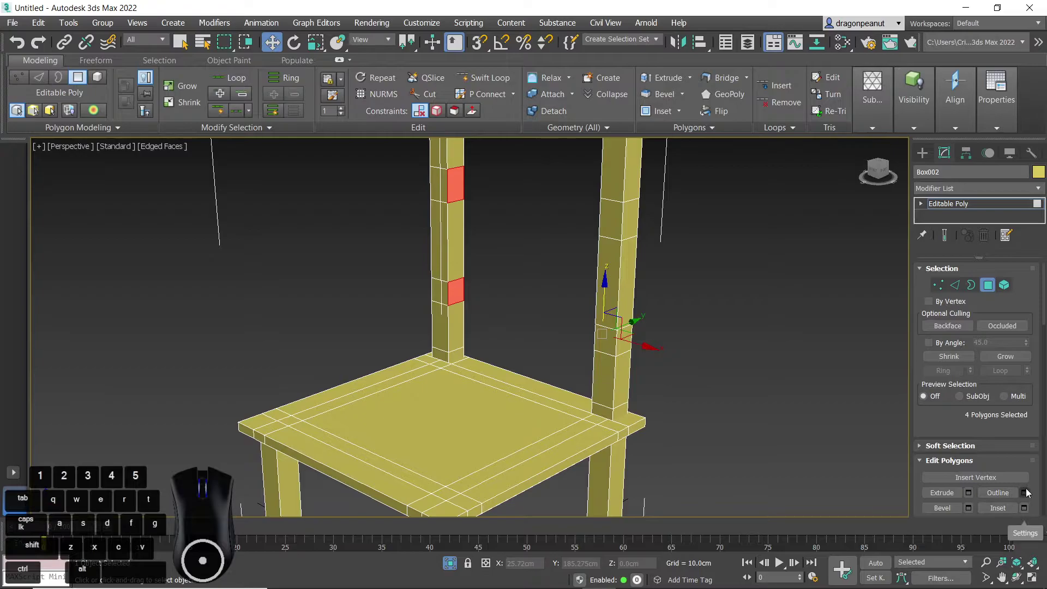
click(1024, 508)
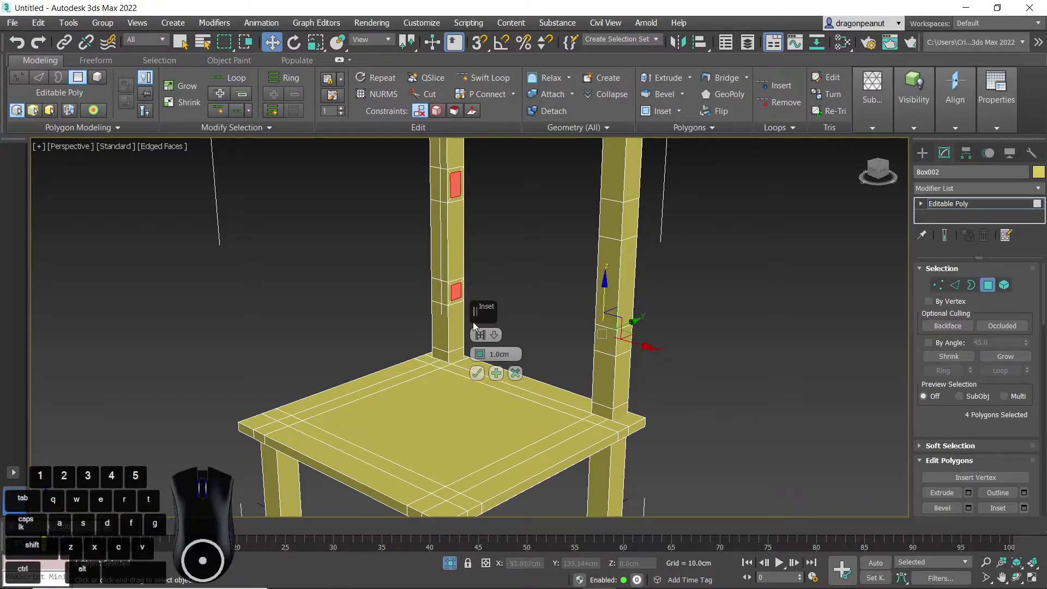
click(477, 375)
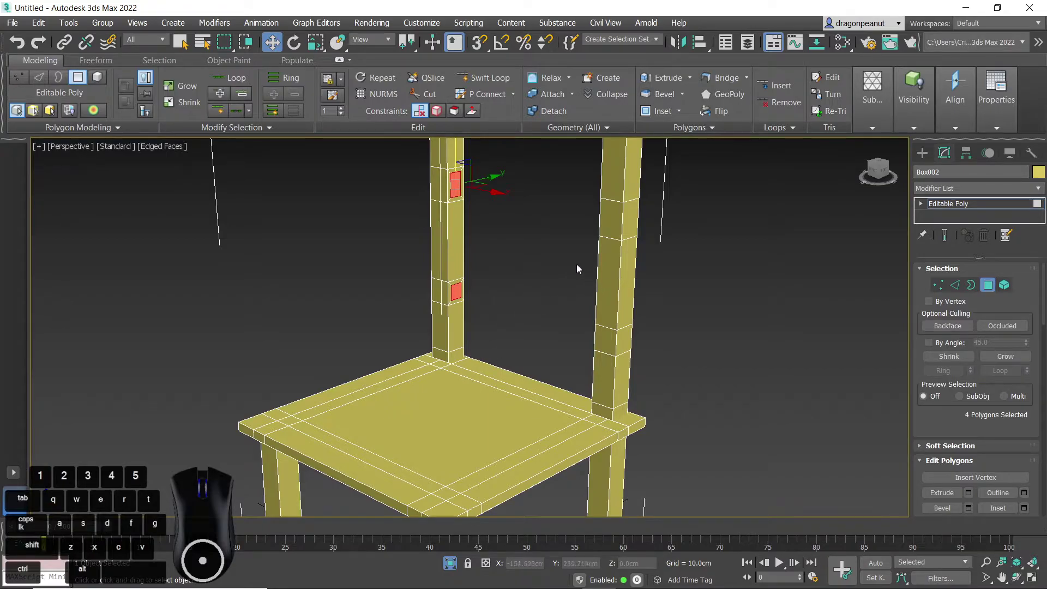
key(Delete)
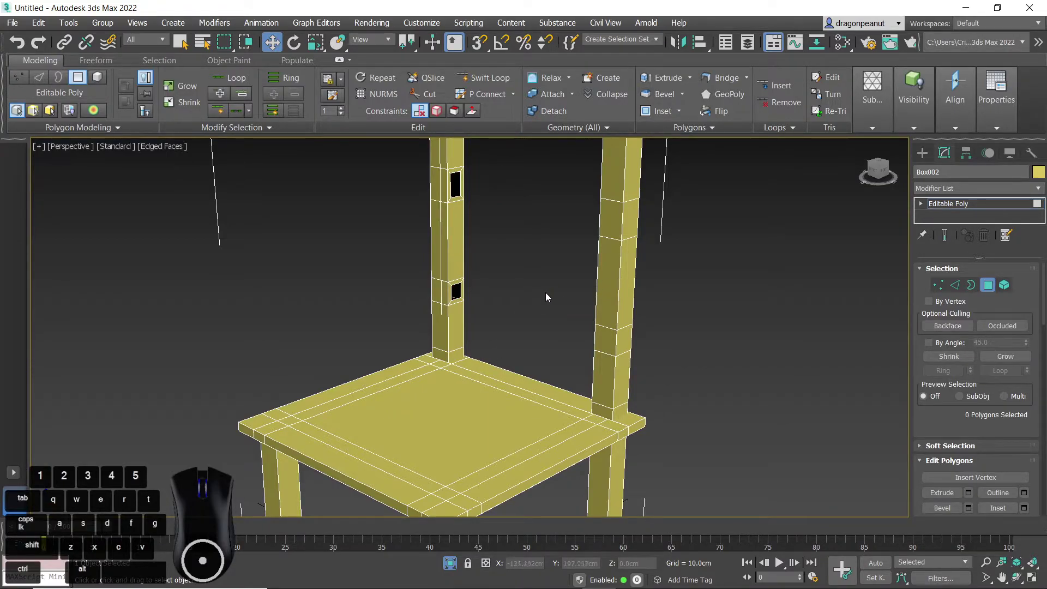
Bridge the four open borders on the posts' inner sides to form two horizontal crossbars.
click(971, 285)
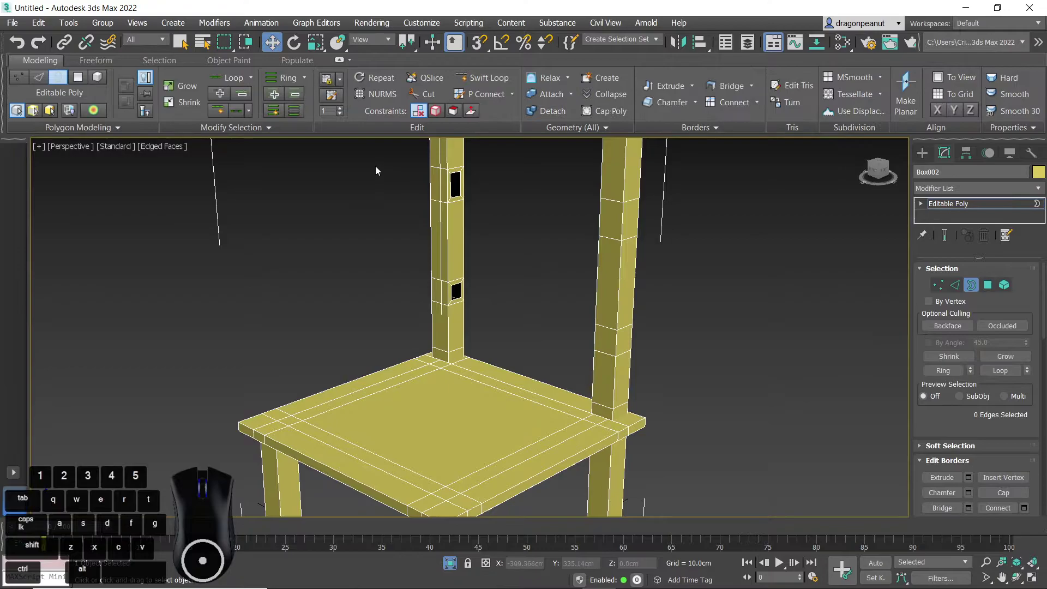
drag(661, 332, 658, 336)
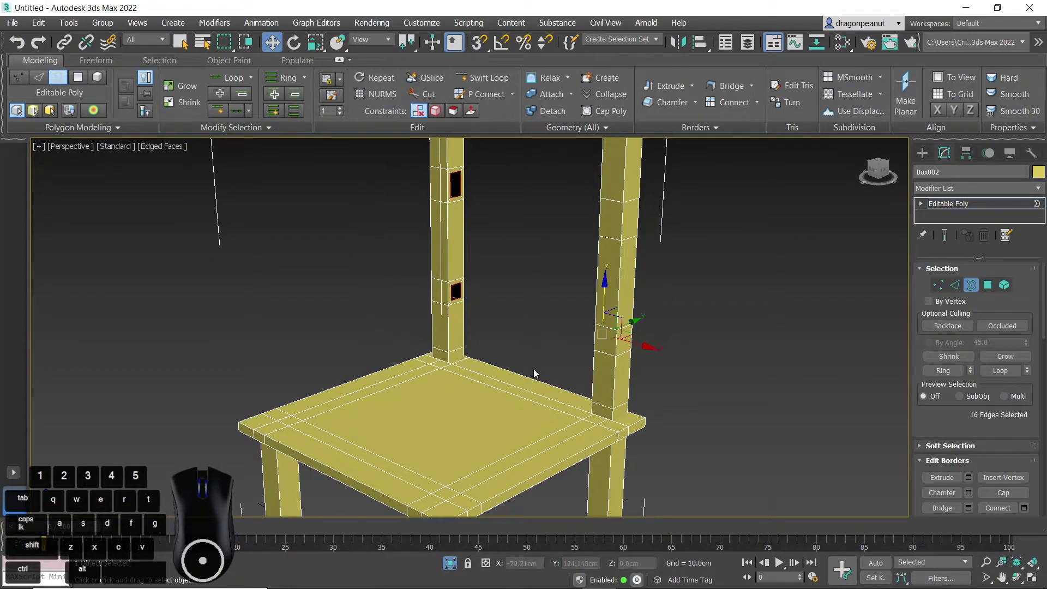
click(941, 508)
click(741, 351)
Connect the lower crossbar's four lengthwise edges with 2 segments and a pinch of -6.
alt+middle_drag(640, 350, 596, 306)
mouse_move(443, 248)
middle_down()
mouse_move(497, 241)
mouse_move(484, 247)
mouse_move(439, 231)
middle_up()
scroll(498, 241, up, 3)
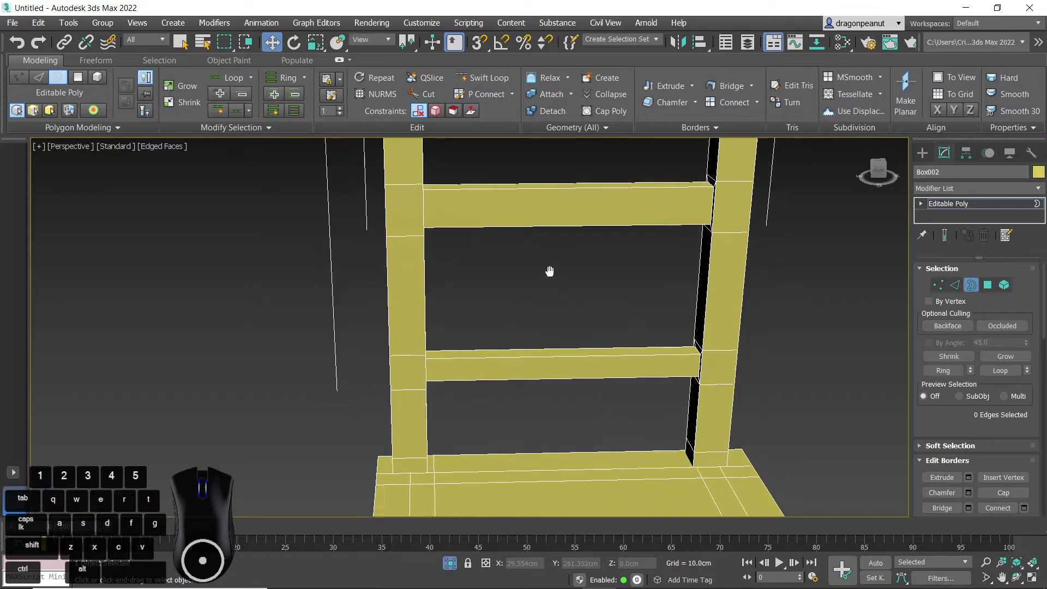
middle_drag(551, 276, 515, 259)
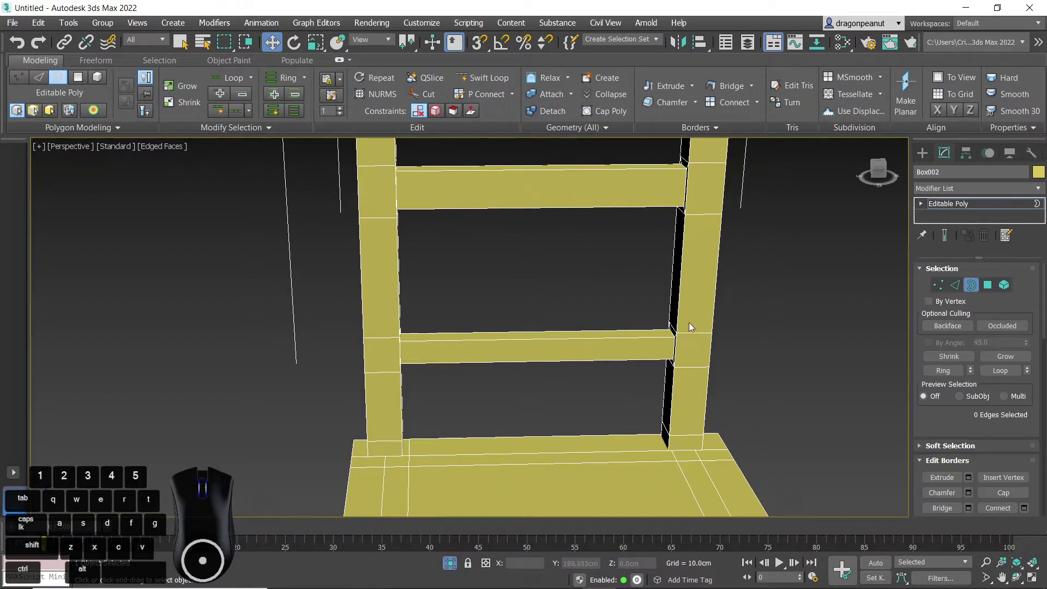
click(955, 285)
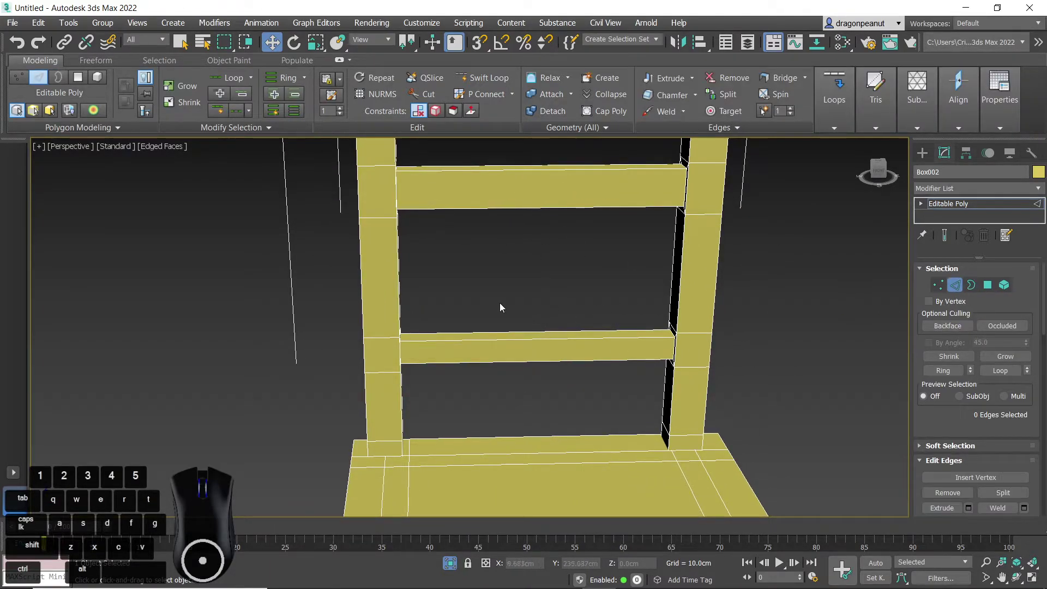
drag(567, 390, 569, 404)
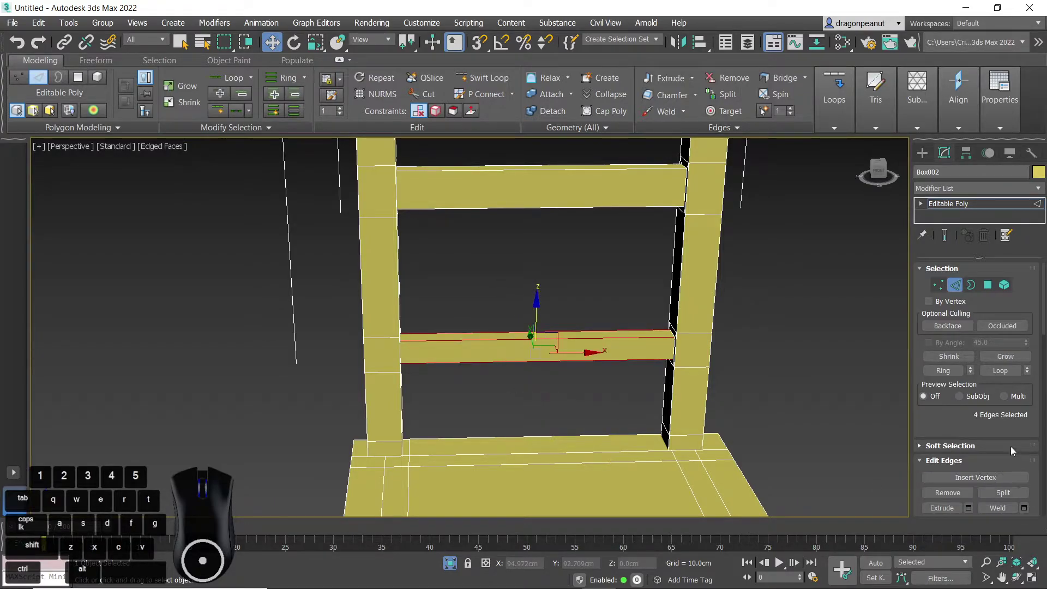
scroll(958, 427, down, 5)
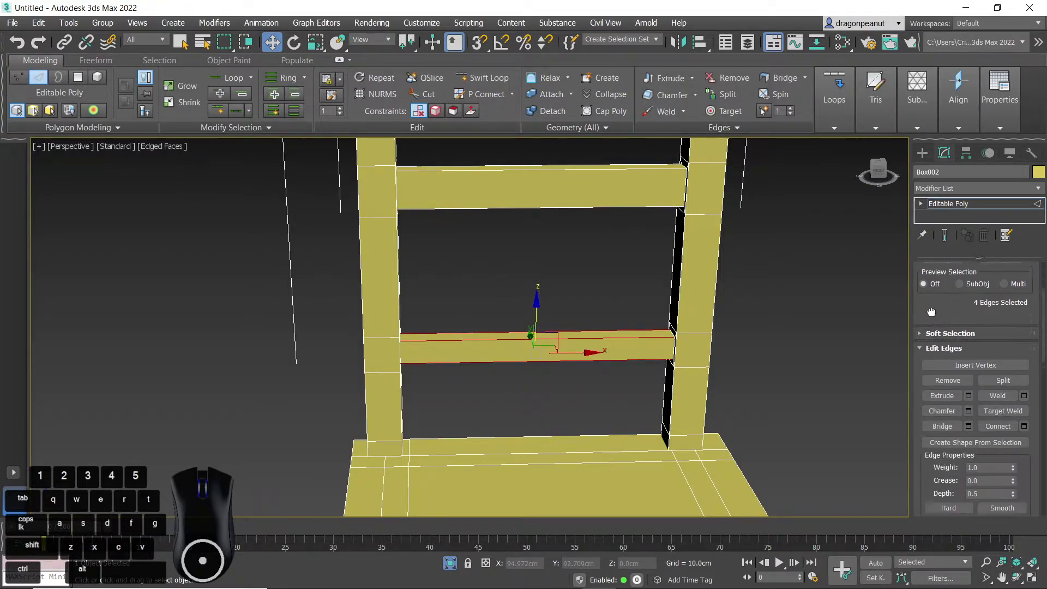
click(1024, 421)
drag(480, 360, 497, 540)
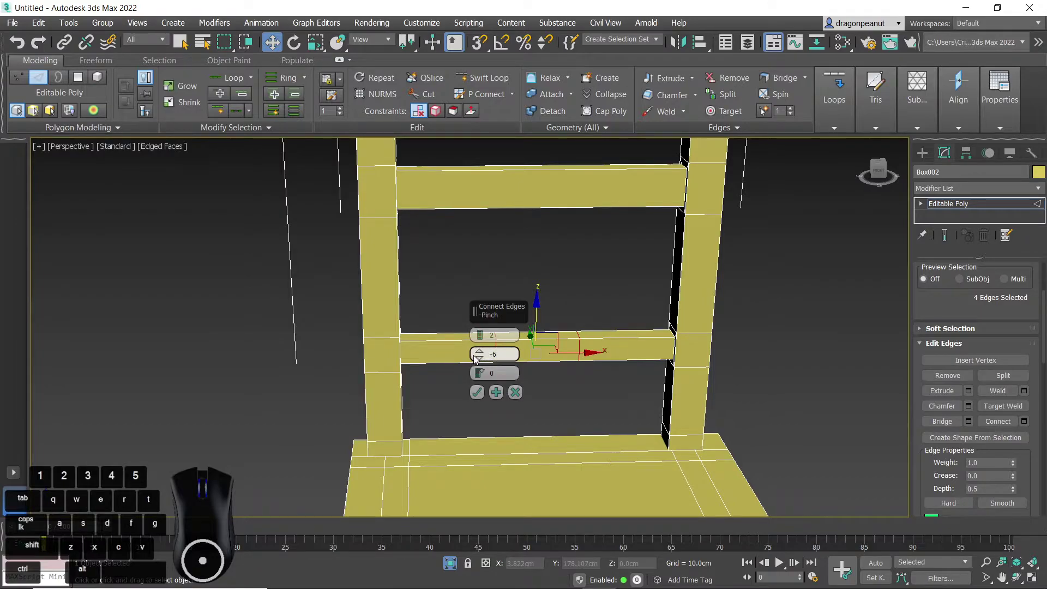
click(476, 393)
Connect the upper crossbar's four lengthwise edges with 2 segments and a pinch of 44.
middle_drag(543, 319, 521, 352)
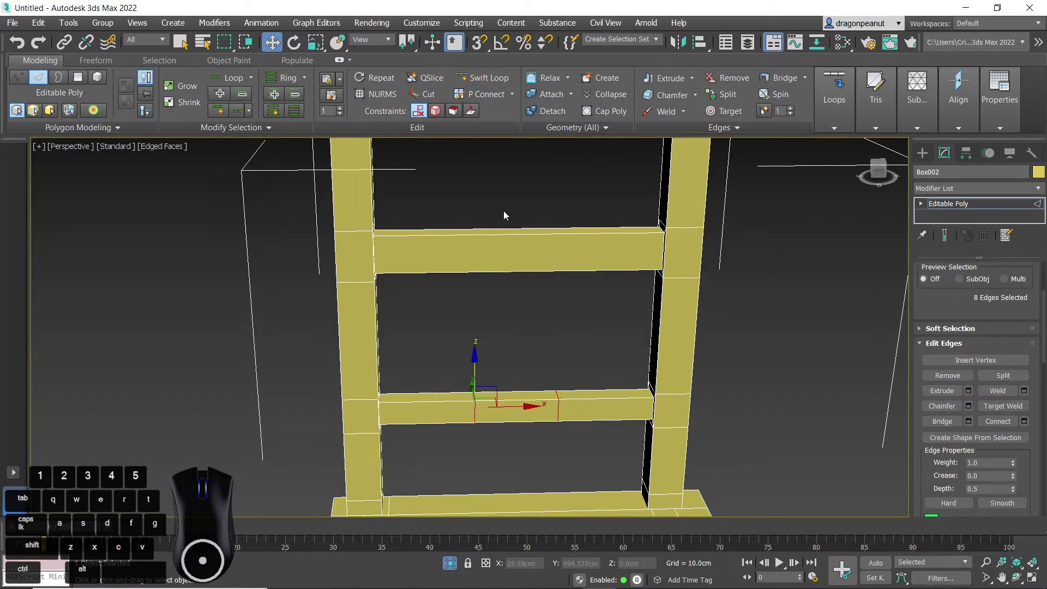
drag(503, 211, 546, 300)
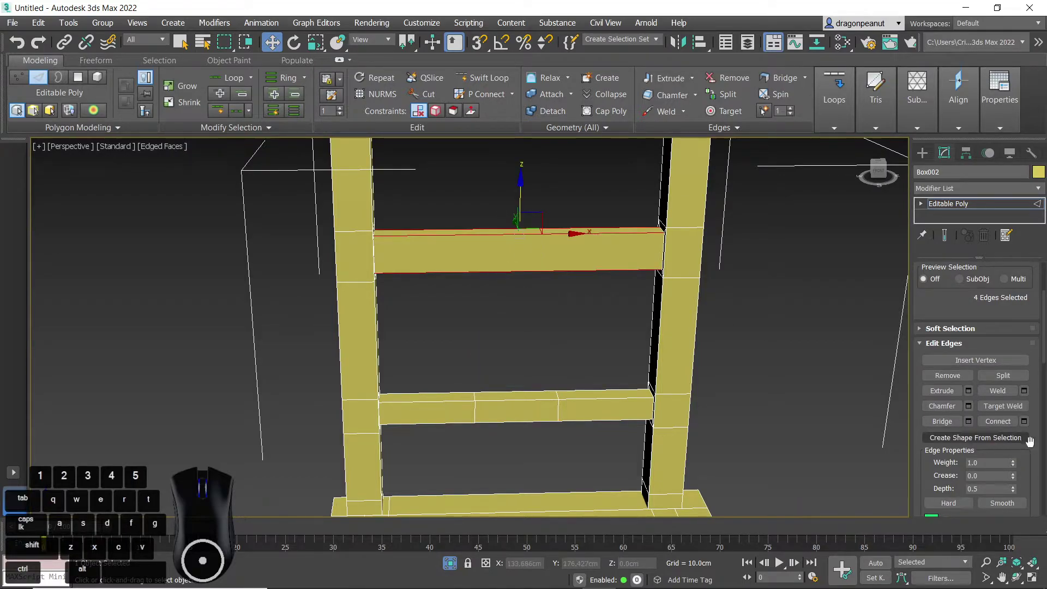
click(1024, 421)
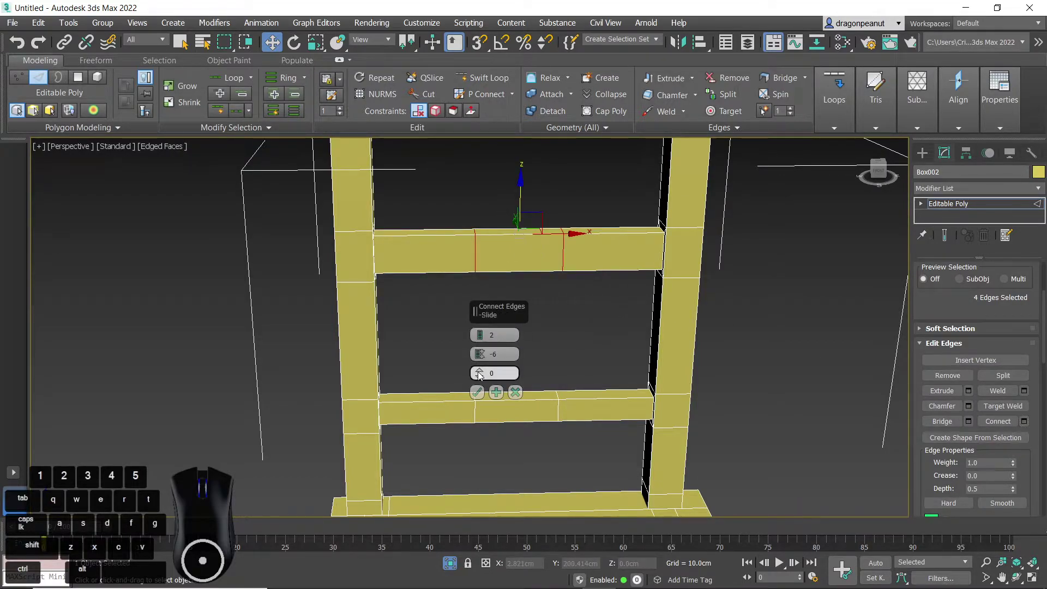
drag(479, 353, 487, 243)
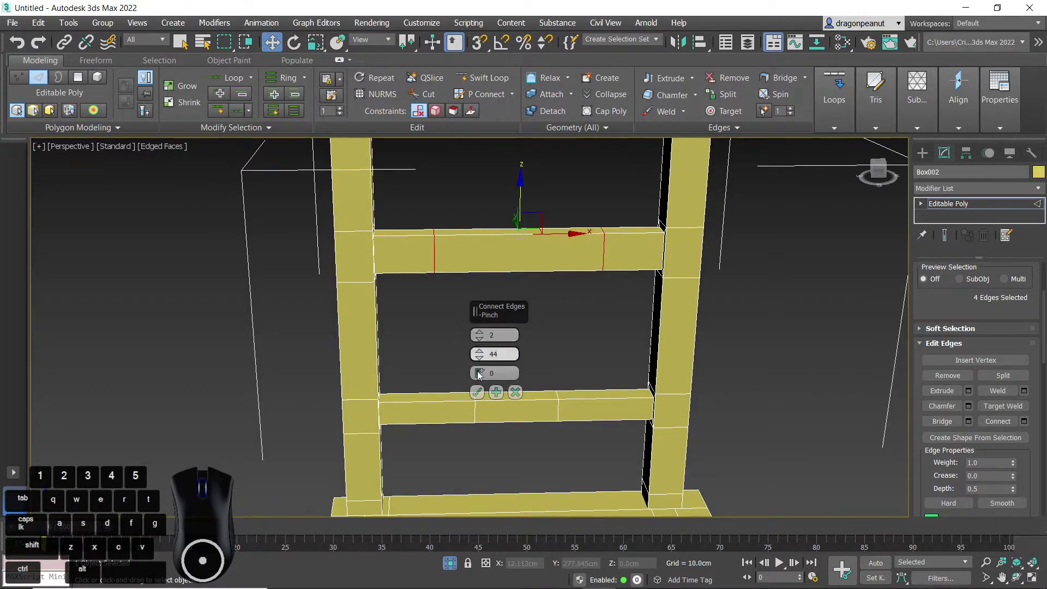
click(477, 392)
Connect the lengthwise edges of the upper crossbar's middle section with 2 more segments, using a lower pinch to bring them closer together.
drag(538, 301, 538, 301)
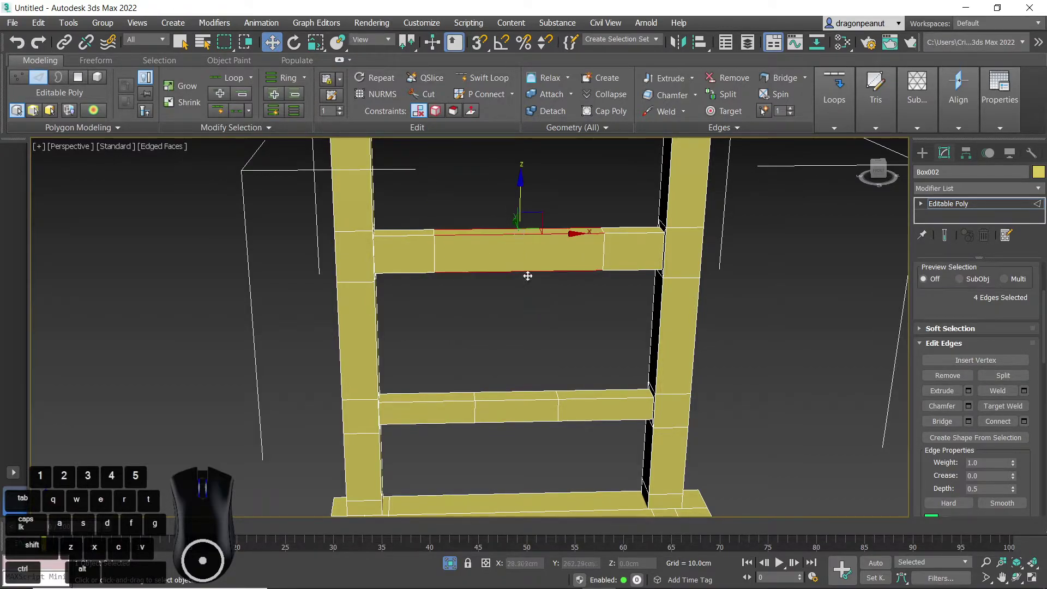
click(1024, 421)
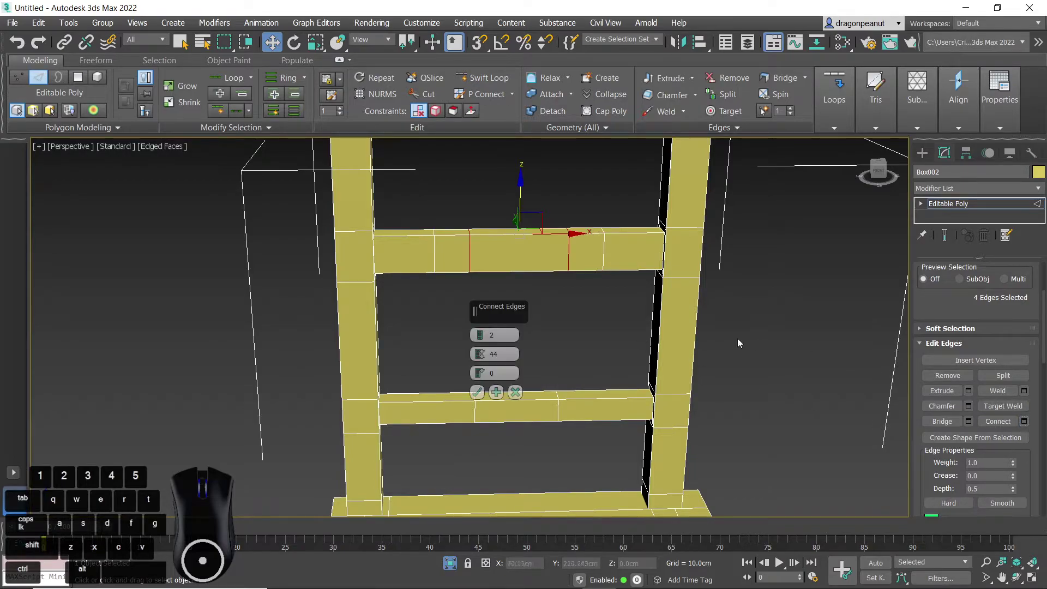
drag(478, 355, 494, 436)
click(478, 392)
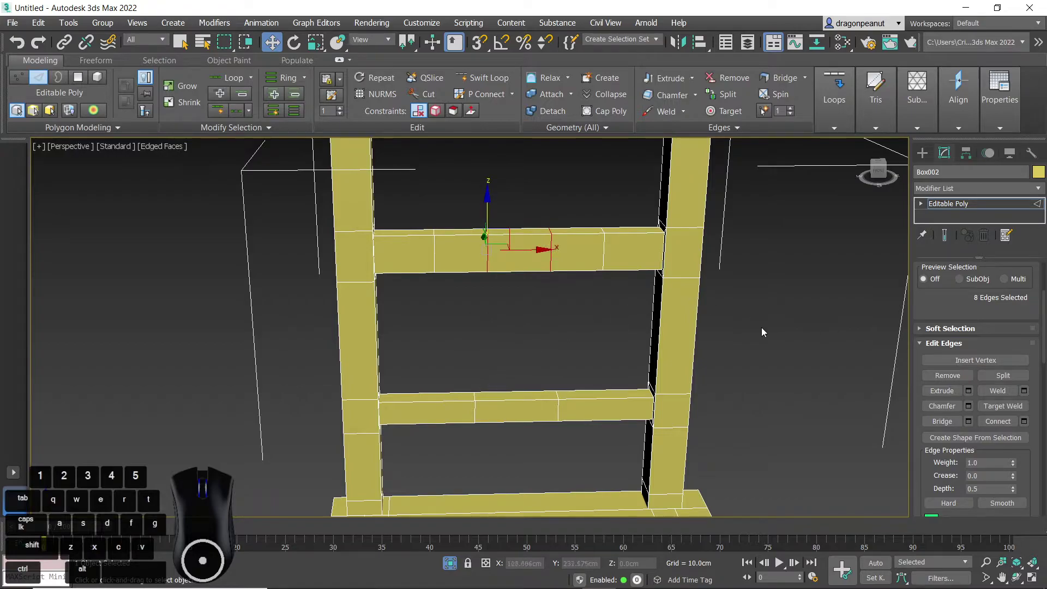
Extrude the top middle polygon of the upper crossbar upward by about 3.8 cm.
middle_drag(765, 328, 744, 347)
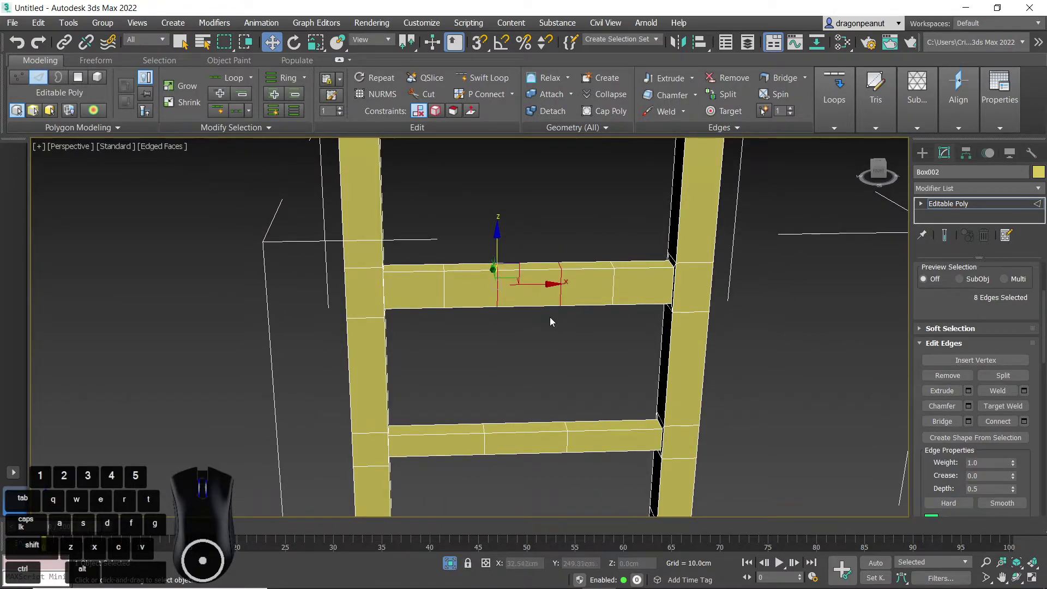
key(4)
click(549, 332)
click(525, 265)
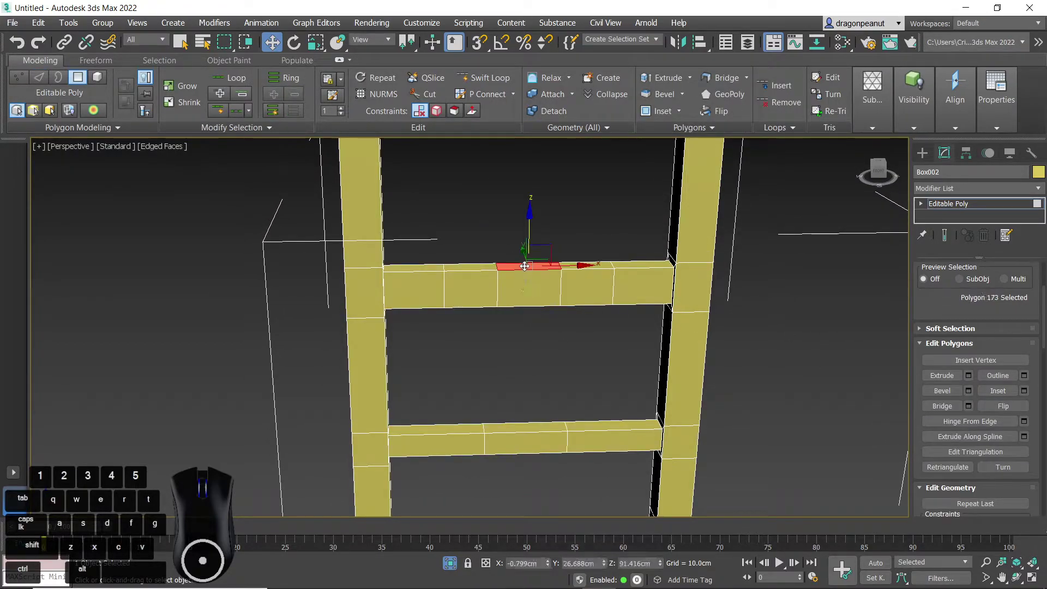
right_click(506, 268)
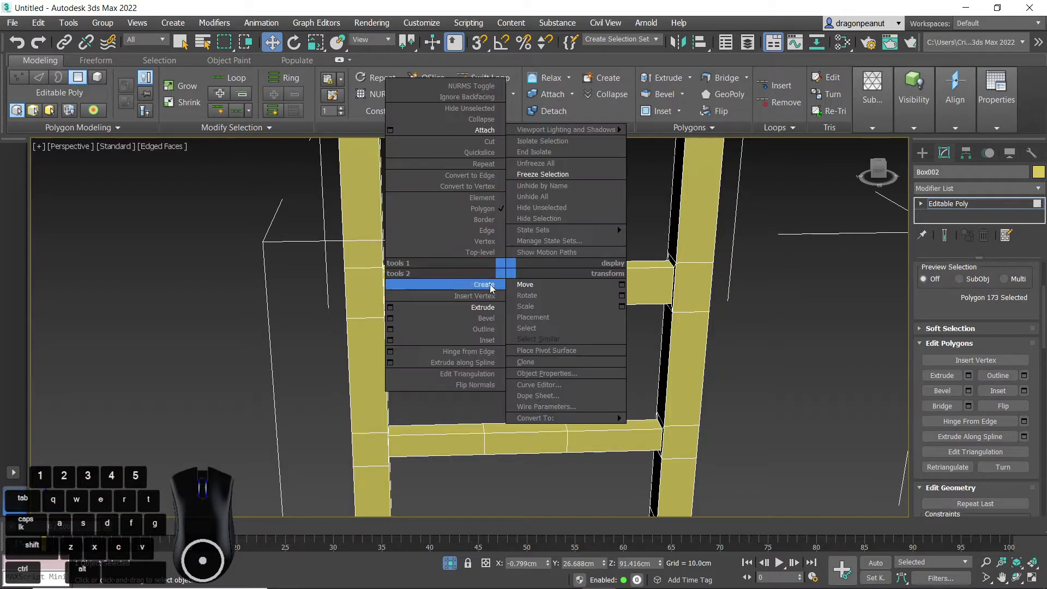
click(474, 309)
drag(533, 259, 529, 241)
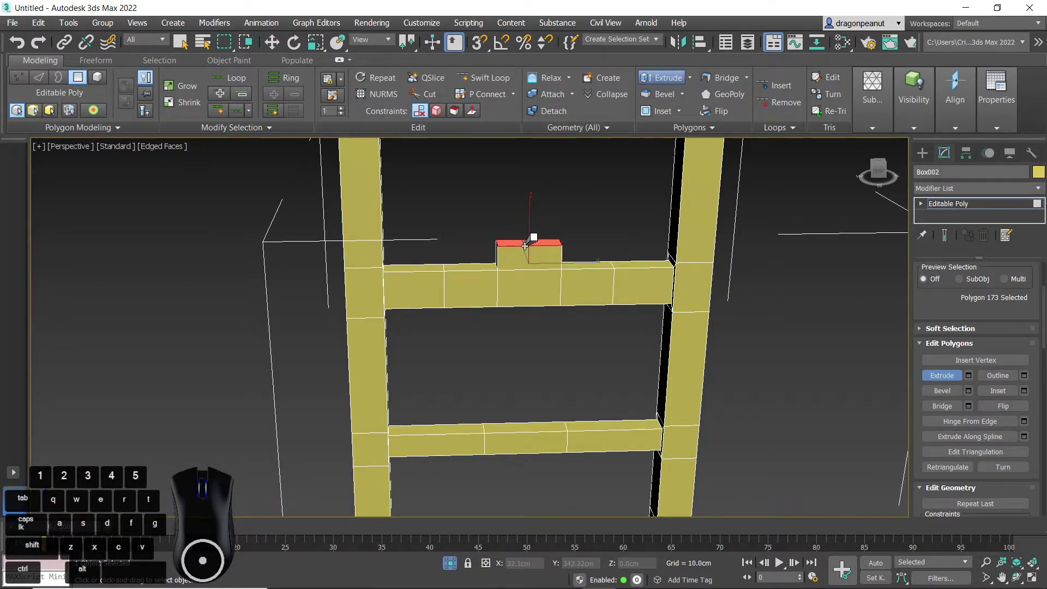
Scale the extruded top face narrower and lower it to about Z 93 cm to form a tapered bump.
key(w)
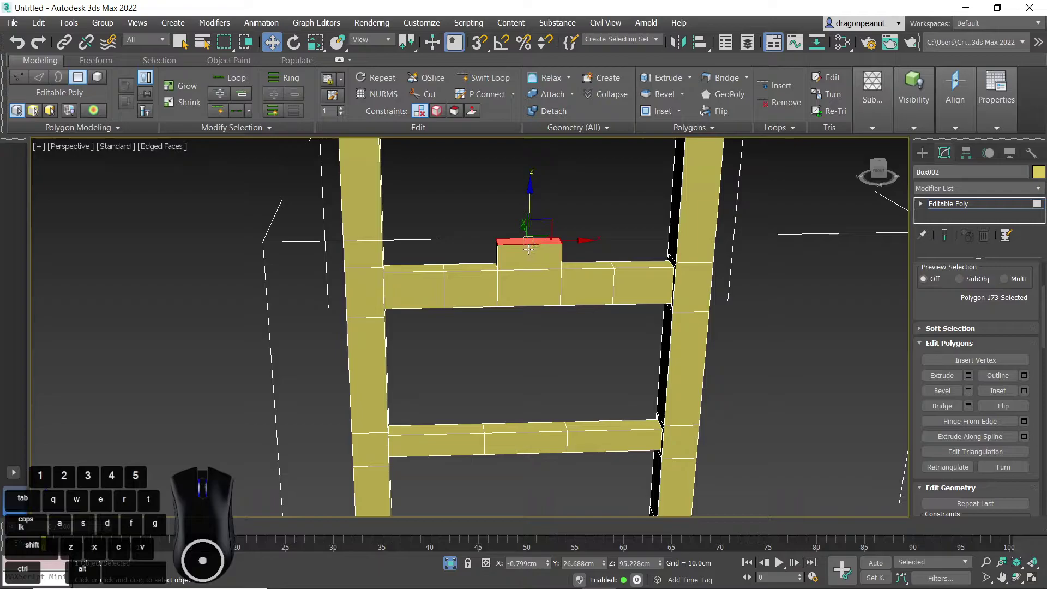
key(r)
drag(469, 240, 499, 241)
right_click(499, 241)
click(524, 251)
drag(531, 199, 536, 239)
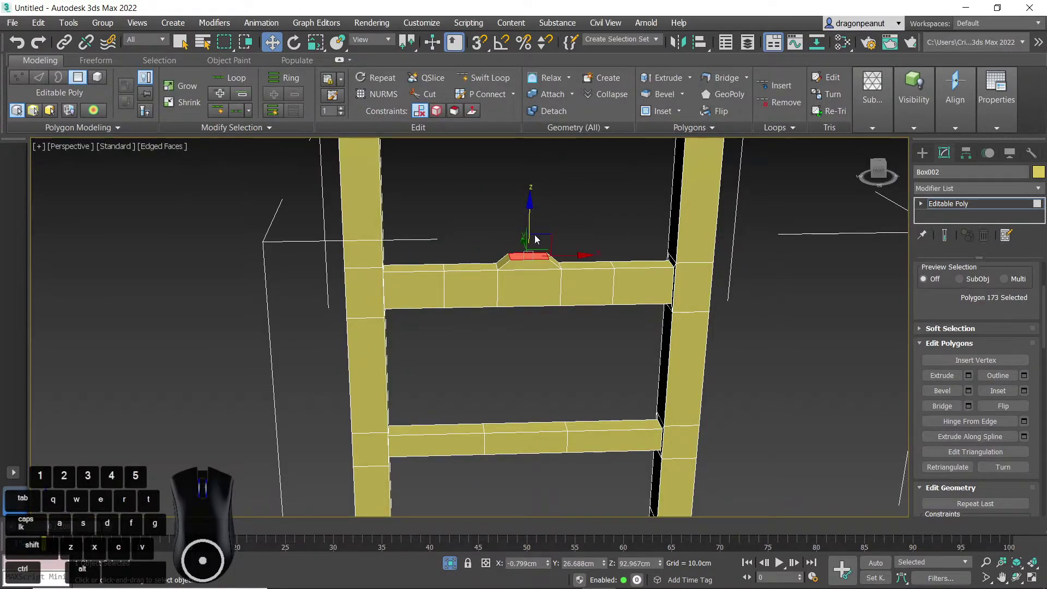
click(581, 335)
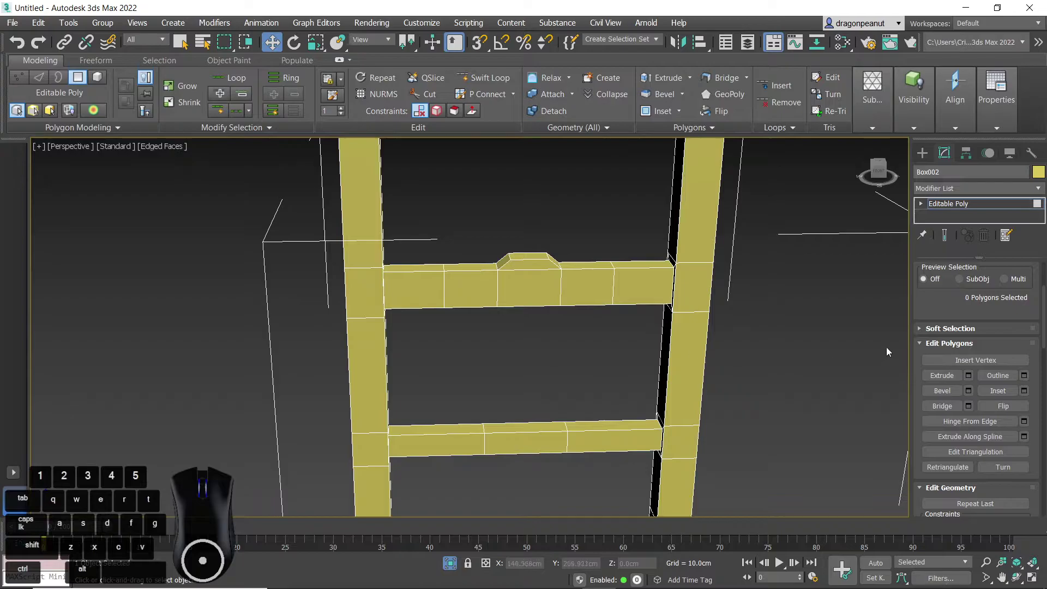
Move the lower crossbar's eight middle vertices backward to about Y 28.5 cm to bow the bar.
key(1)
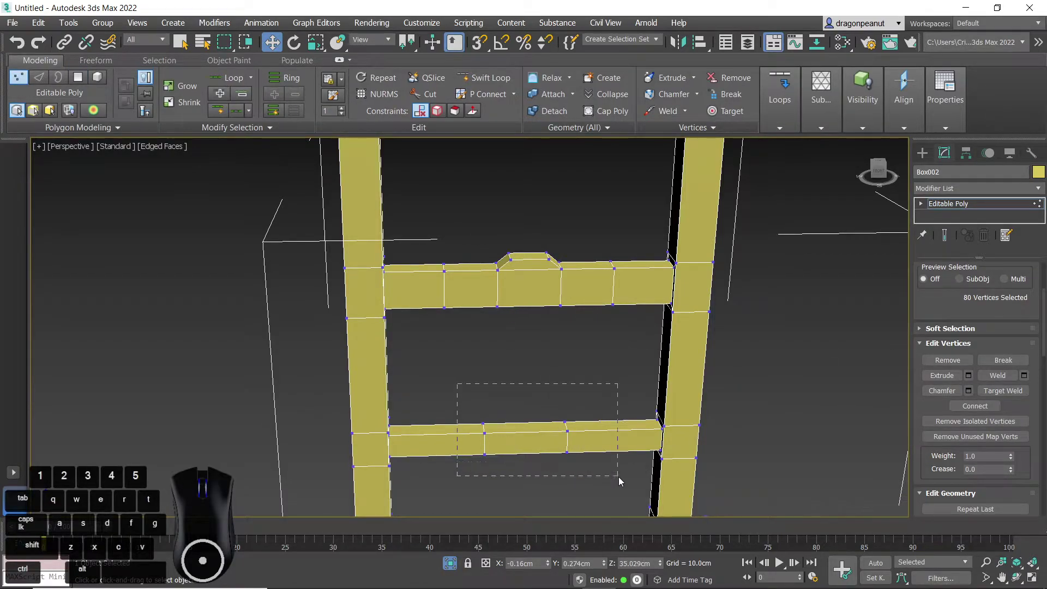
drag(618, 477, 618, 476)
alt+middle_drag(541, 461, 527, 378)
drag(513, 349, 504, 342)
Move the twelve central vertices of the upper crossbar, including its bump, backward to about Y 28.7 cm.
alt+middle_drag(504, 342, 504, 209)
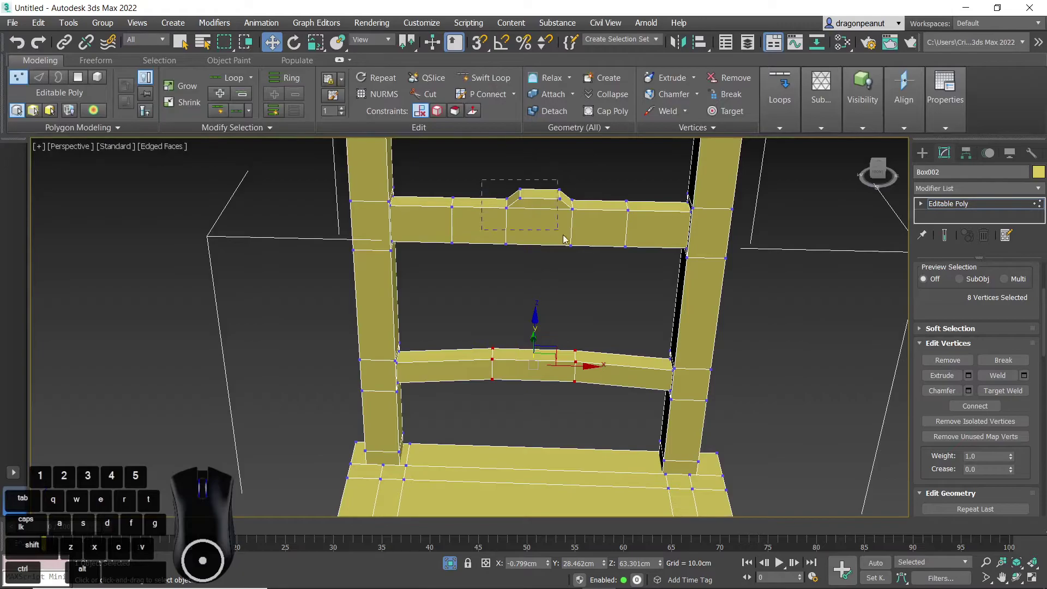
drag(597, 269, 597, 269)
alt+middle_drag(597, 269, 639, 292)
drag(514, 187, 505, 178)
Move the vertices on both sides of the upper crossbar's centre backward to about Y 27.7 cm to smooth its curve.
alt+middle_drag(593, 289, 497, 231)
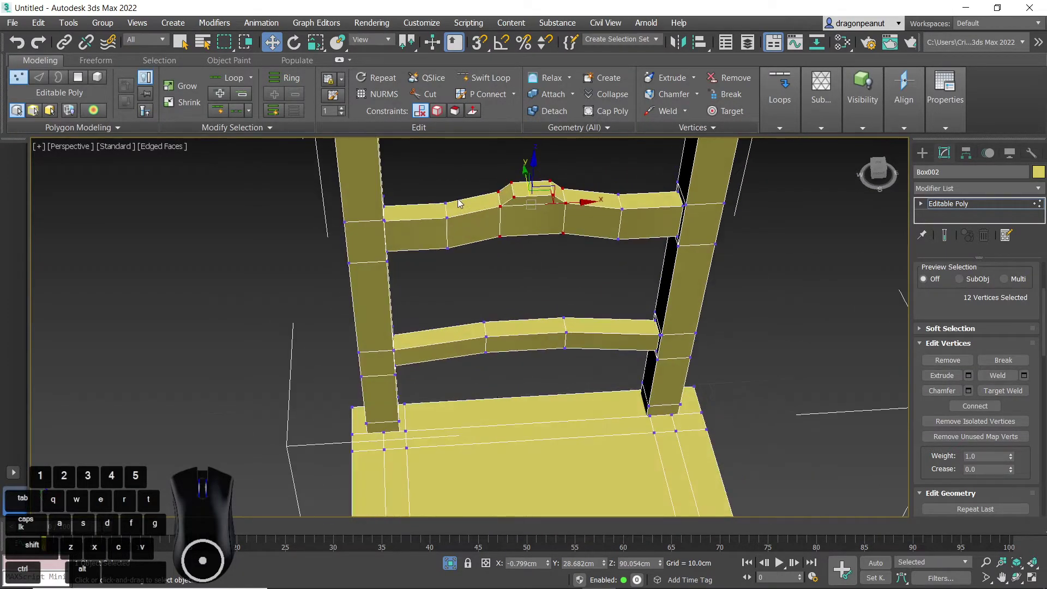
drag(445, 246, 444, 248)
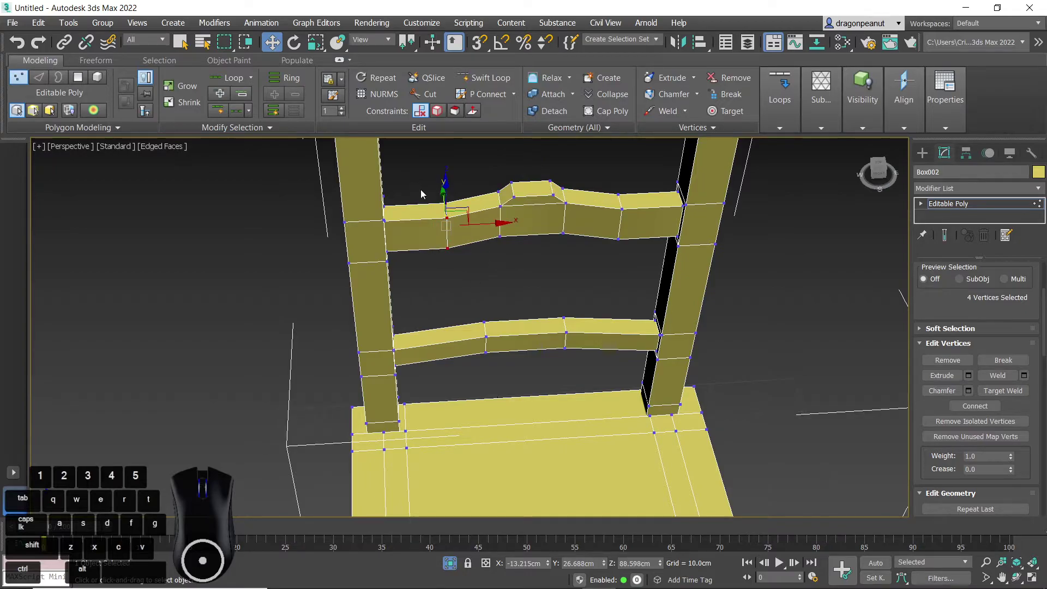
ctrl+drag(638, 242, 637, 242)
mouse_move(529, 245)
alt+middle_down()
mouse_move(506, 241)
mouse_move(525, 245)
alt+middle_up()
drag(513, 195, 509, 190)
Tilt the top end vertices of both back posts about the X axis and move them backward to about Y 30.1 cm.
alt+middle_drag(515, 231, 631, 298)
scroll(510, 195, down, 5)
scroll(596, 259, down, 2)
scroll(612, 237, up, 5)
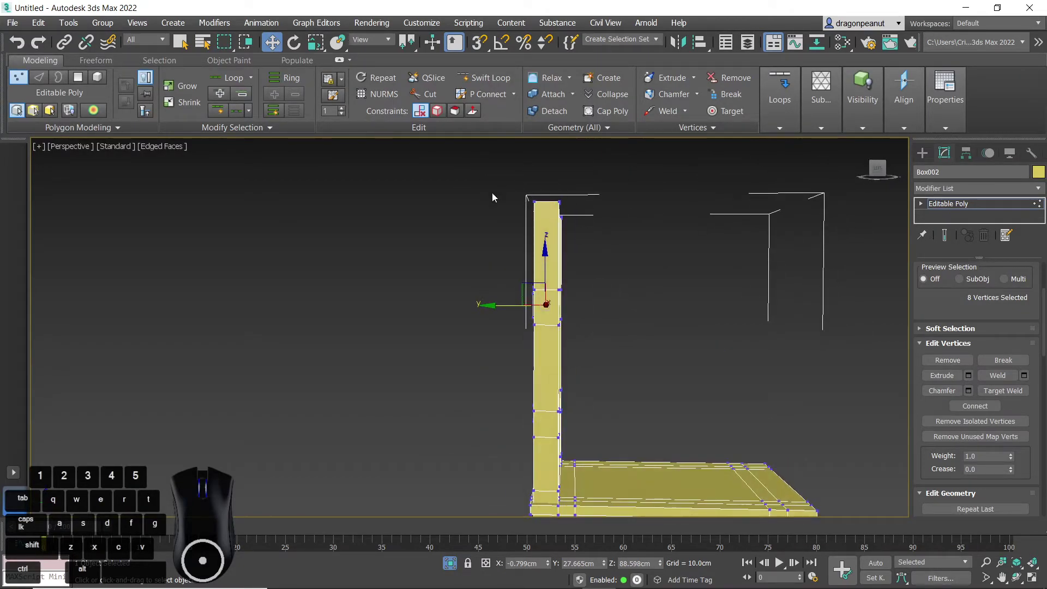
drag(609, 254, 609, 254)
alt+middle_drag(608, 255, 593, 268)
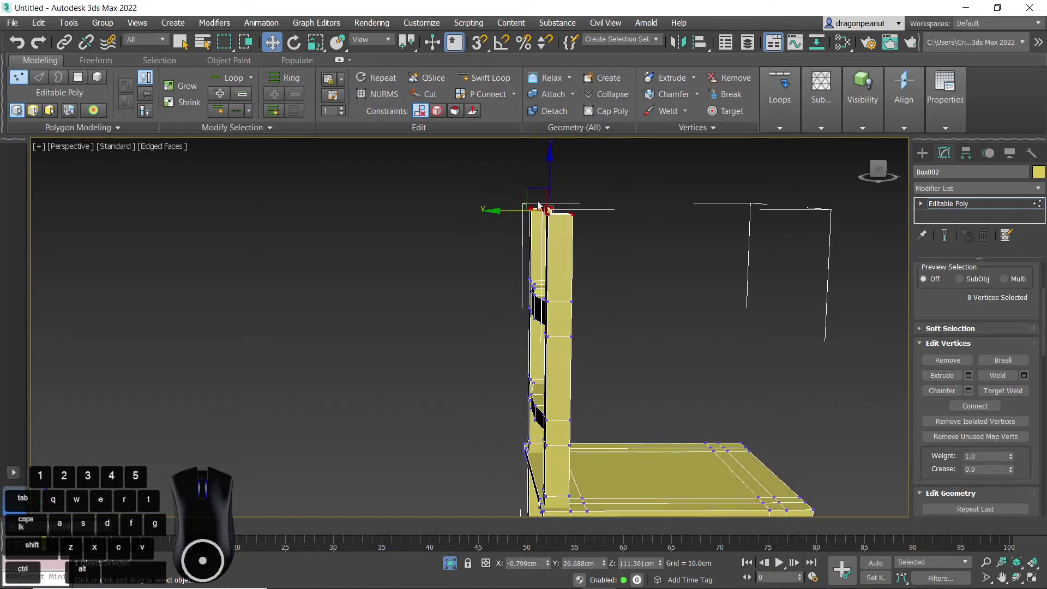
right_click(533, 197)
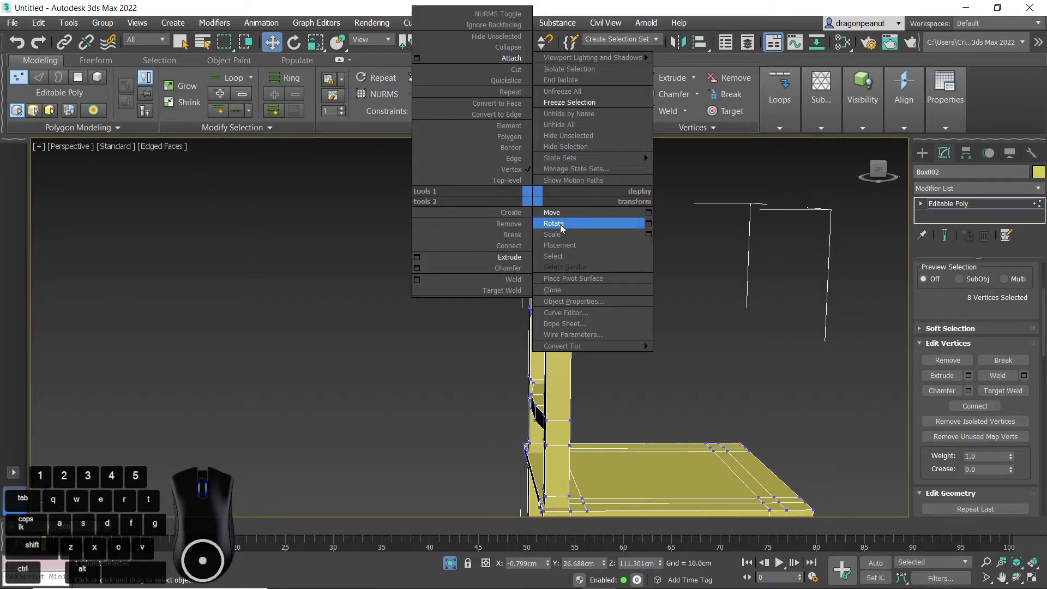
click(562, 225)
middle_drag(561, 229, 540, 268)
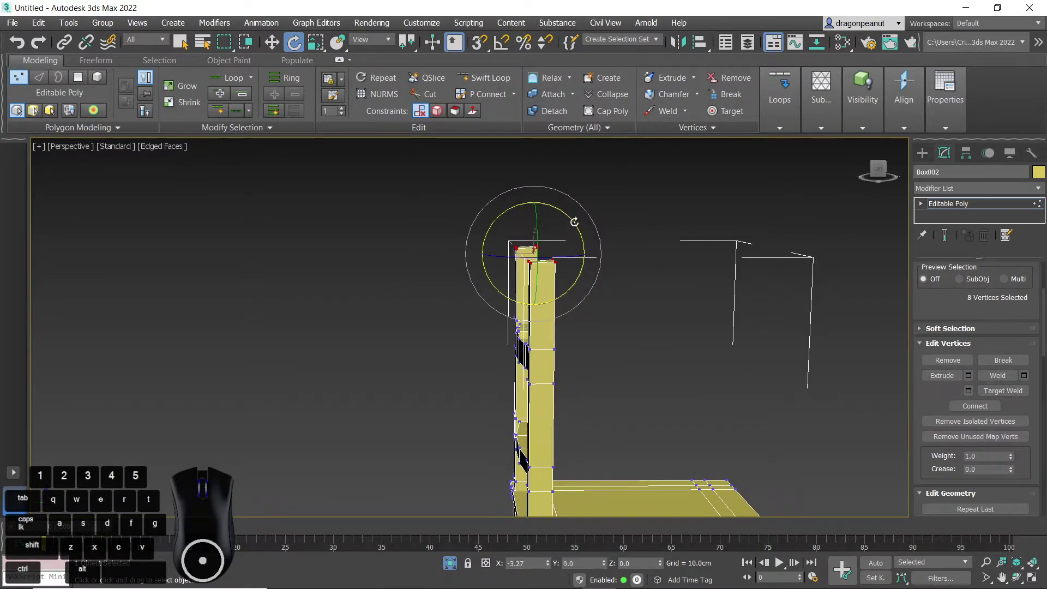
right_click(544, 246)
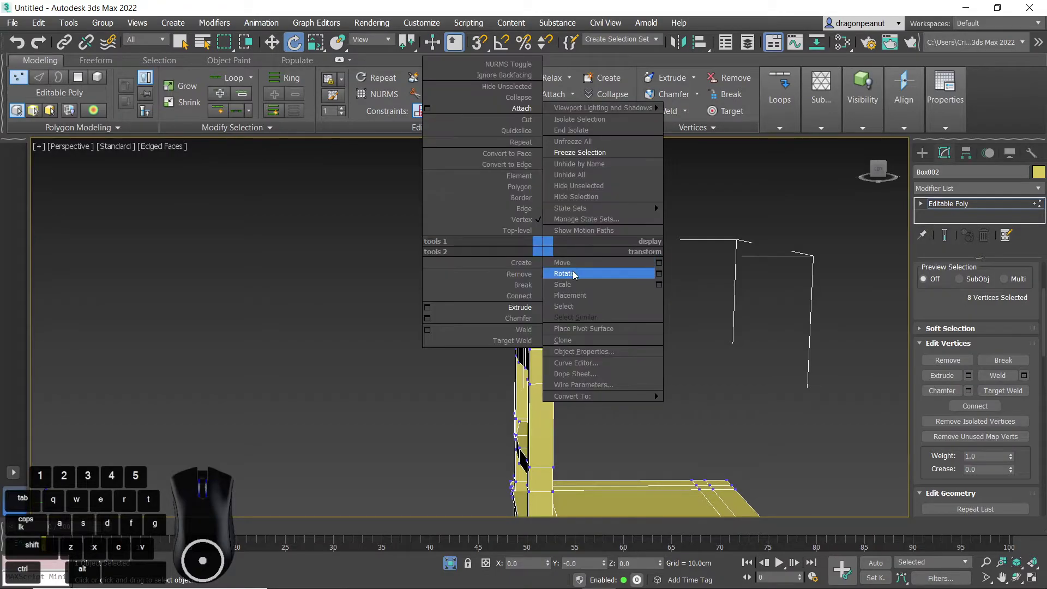
click(567, 263)
drag(521, 232, 507, 227)
Rotate the upper crossbar's vertices and adjoining post vertices slightly about the X axis, and reposition them to follow the backrest's curve.
middle_drag(553, 332, 555, 305)
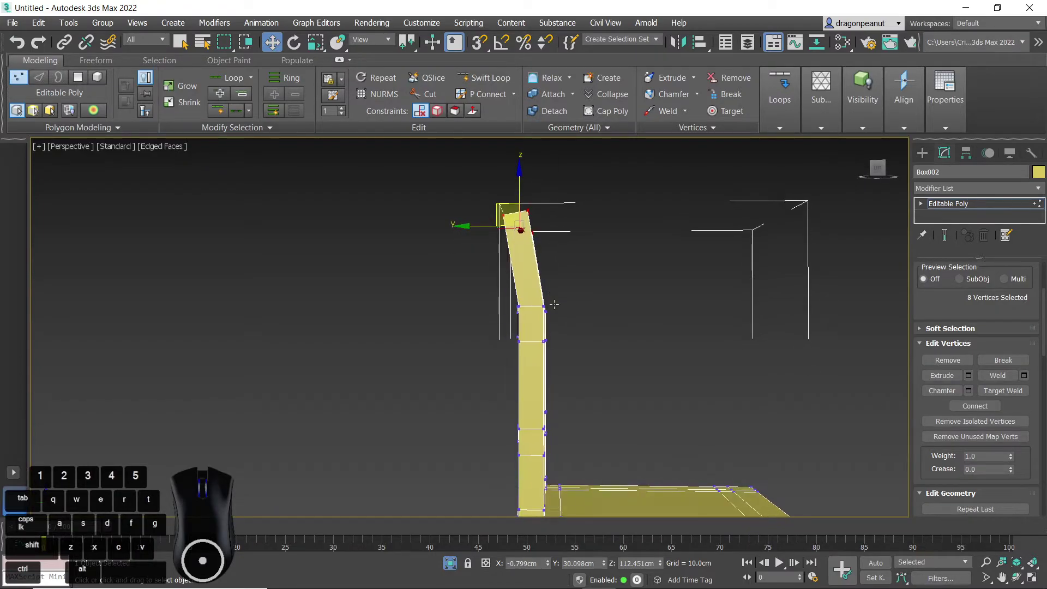
drag(492, 346, 486, 368)
alt+middle_drag(487, 368, 506, 390)
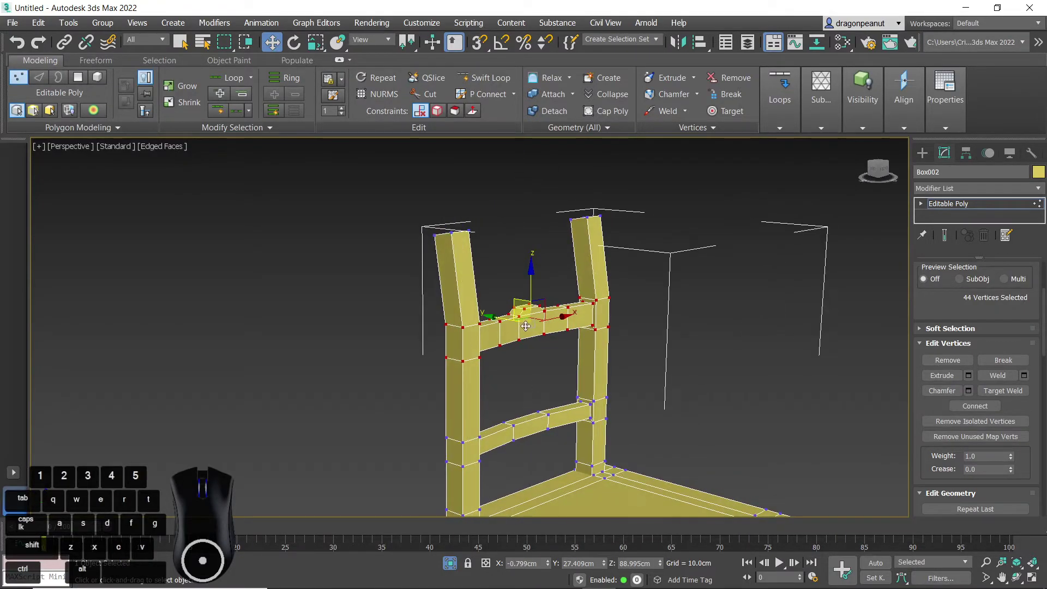
alt+middle_drag(545, 325, 536, 310)
right_click(536, 309)
click(561, 338)
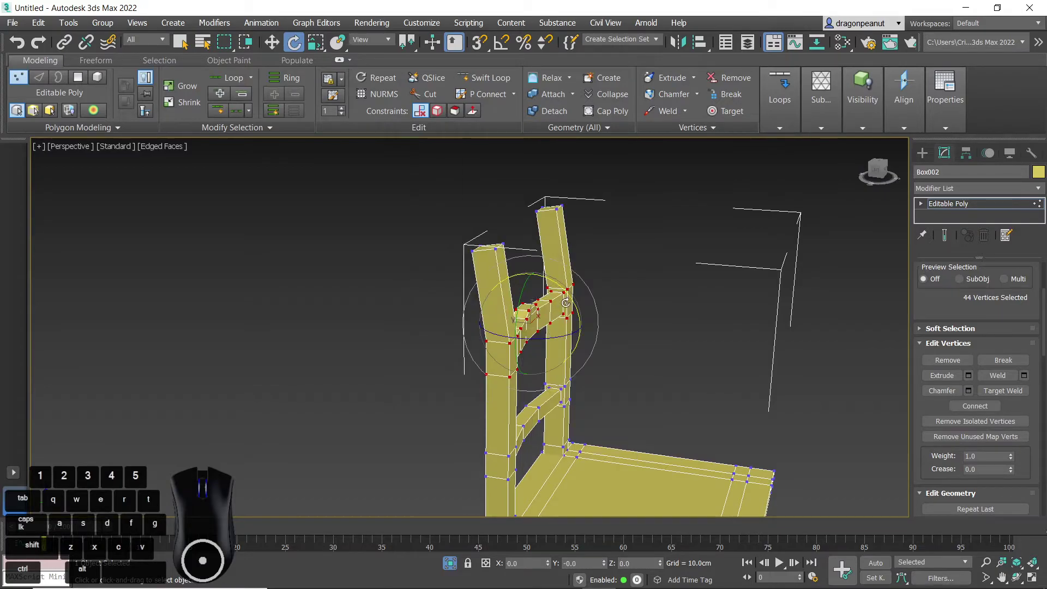
alt+middle_drag(574, 302, 573, 308)
right_click(540, 304)
click(566, 312)
drag(512, 303, 514, 296)
Tilt the lower crossbar's vertices and adjoining post vertices about the X axis and shift them slightly forward and up.
middle_drag(548, 362, 613, 335)
drag(519, 378, 512, 382)
mouse_move(513, 381)
alt+middle_down()
mouse_move(539, 383)
mouse_move(525, 389)
alt+middle_up()
right_click(558, 339)
click(580, 366)
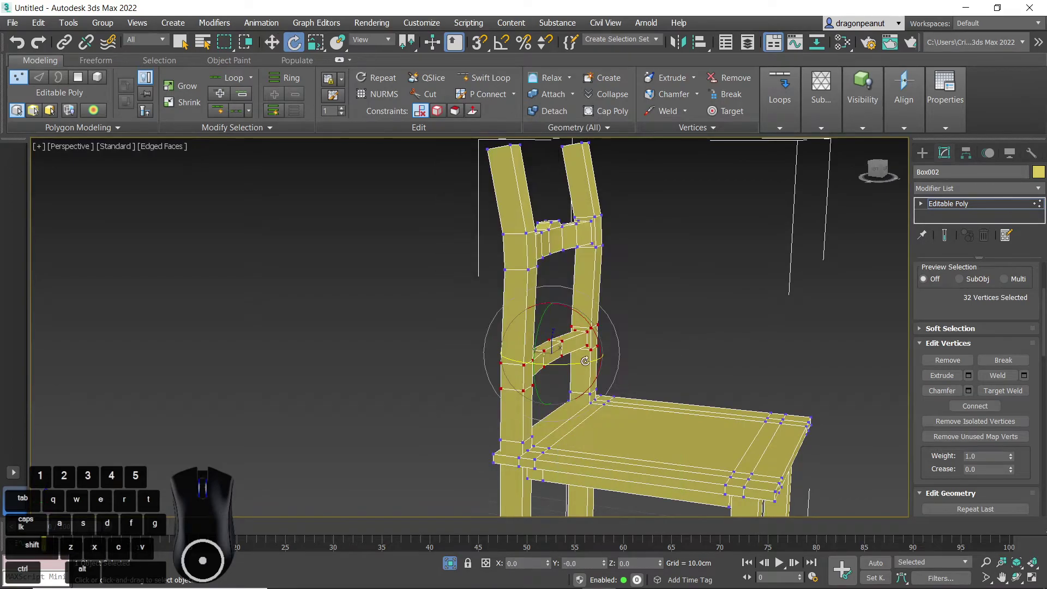
mouse_move(592, 329)
alt+middle_down()
mouse_move(580, 334)
mouse_move(594, 329)
alt+middle_up()
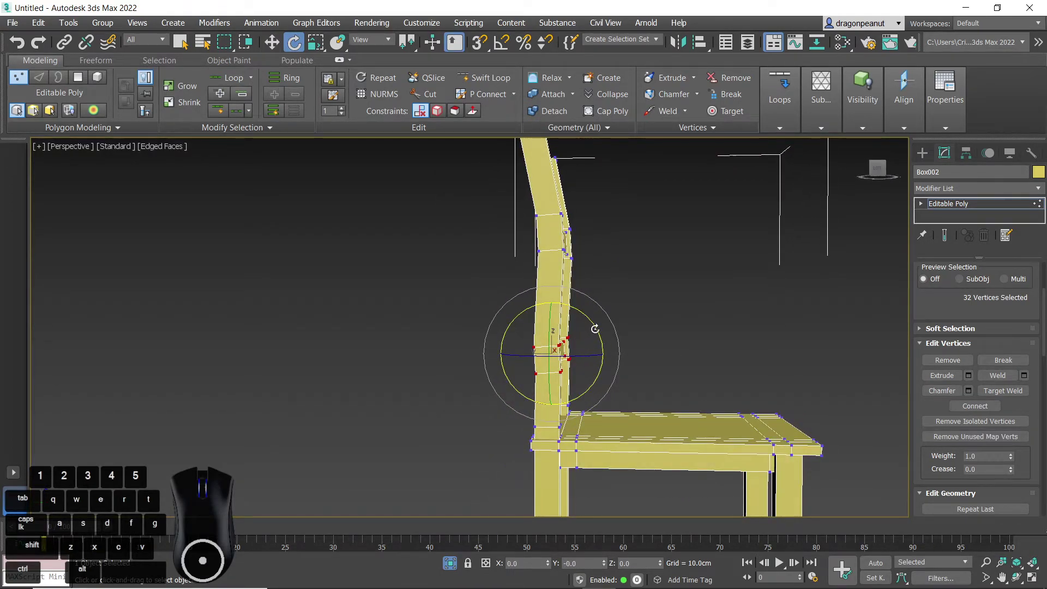
right_click(512, 347)
click(544, 359)
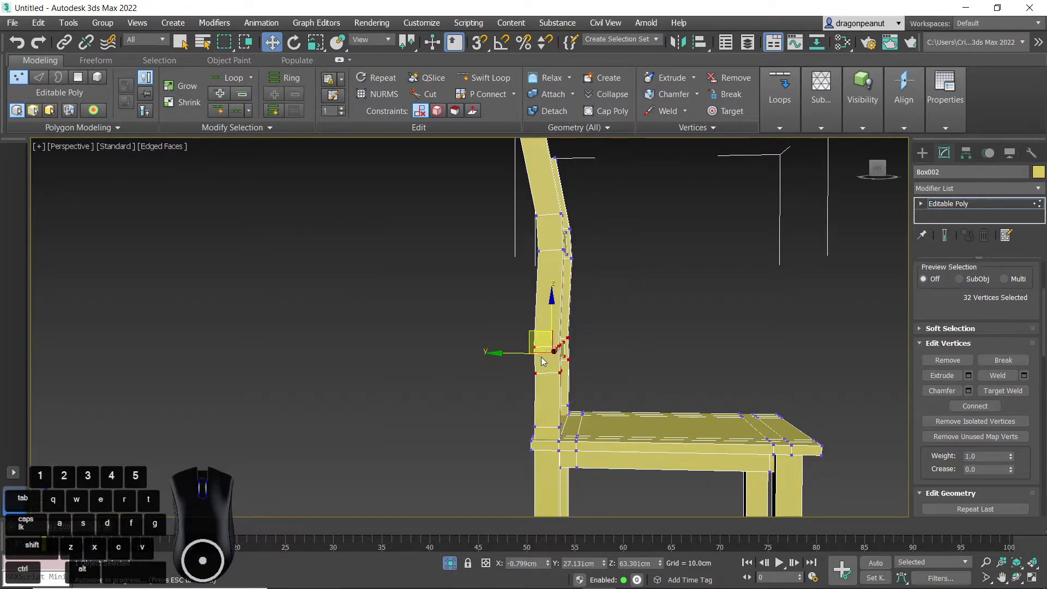
drag(534, 334, 534, 333)
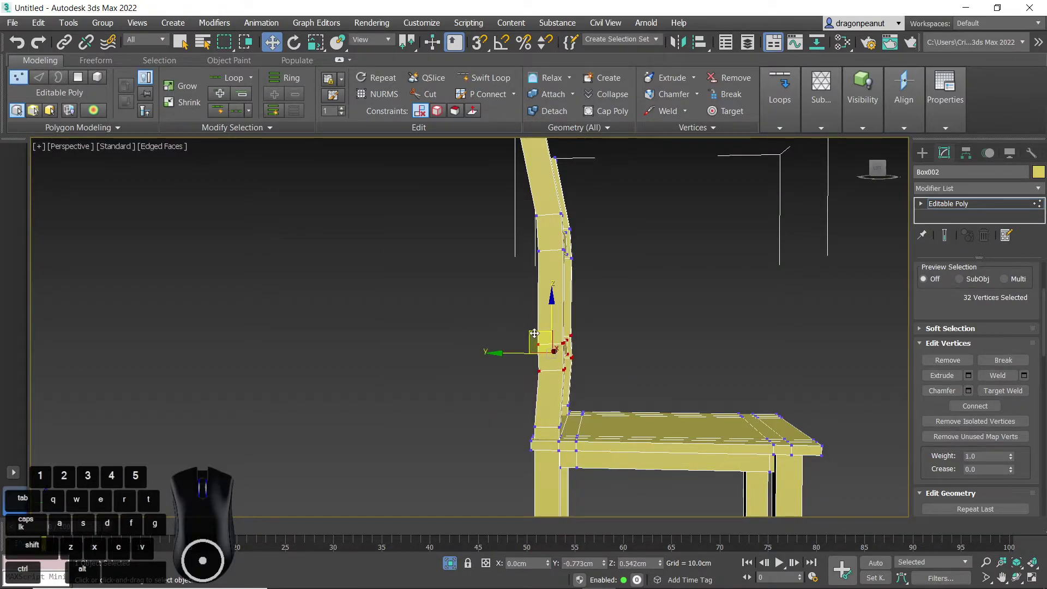
Move all backrest vertices above the seat backward to about Y 28 cm and rotate them slightly about the X axis.
scroll(603, 348, down, 6)
drag(489, 203, 608, 381)
drag(524, 303, 506, 301)
right_click(563, 302)
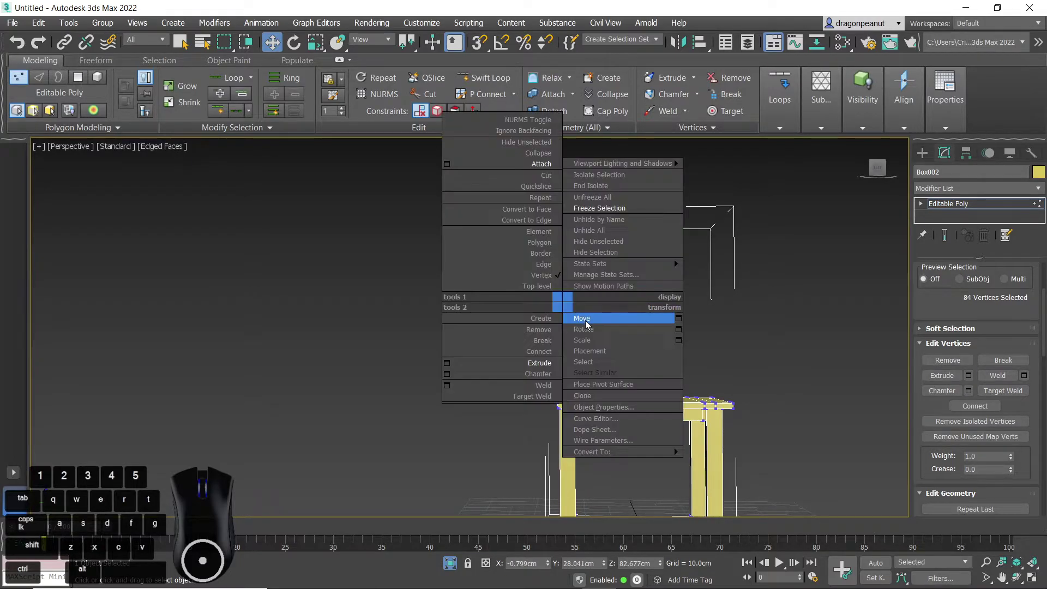
click(587, 328)
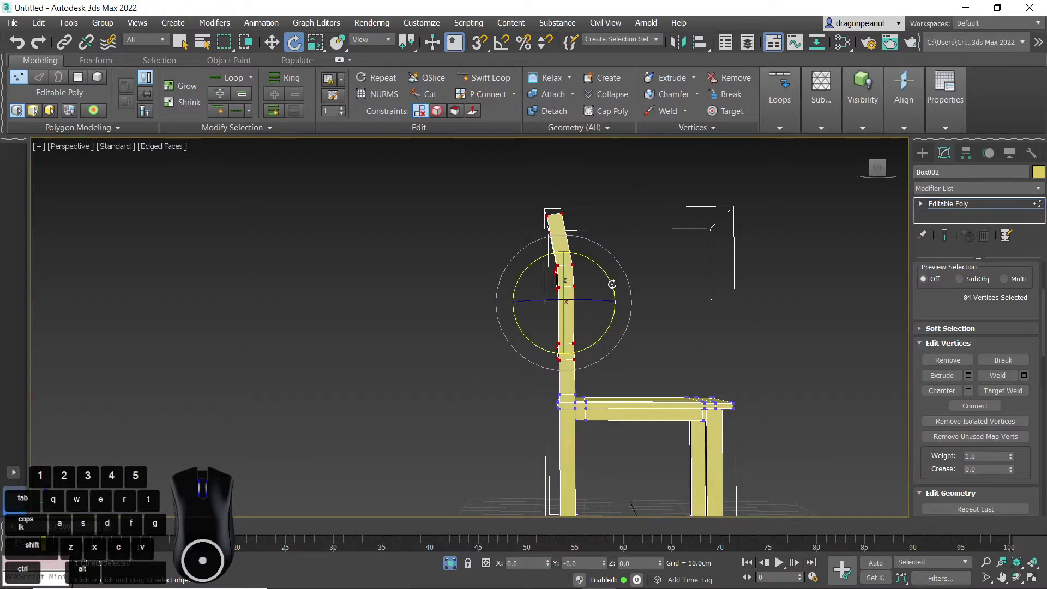
drag(612, 284, 612, 283)
alt+middle_drag(647, 326, 558, 364)
click(702, 359)
Select the sixteen vertical edges of the four chair legs.
alt+middle_drag(702, 359, 650, 307)
scroll(591, 374, up, 3)
middle_drag(591, 374, 497, 312)
scroll(556, 320, up, 2)
scroll(612, 329, down, 5)
alt+middle_drag(496, 313, 491, 284)
scroll(955, 293, up, 3)
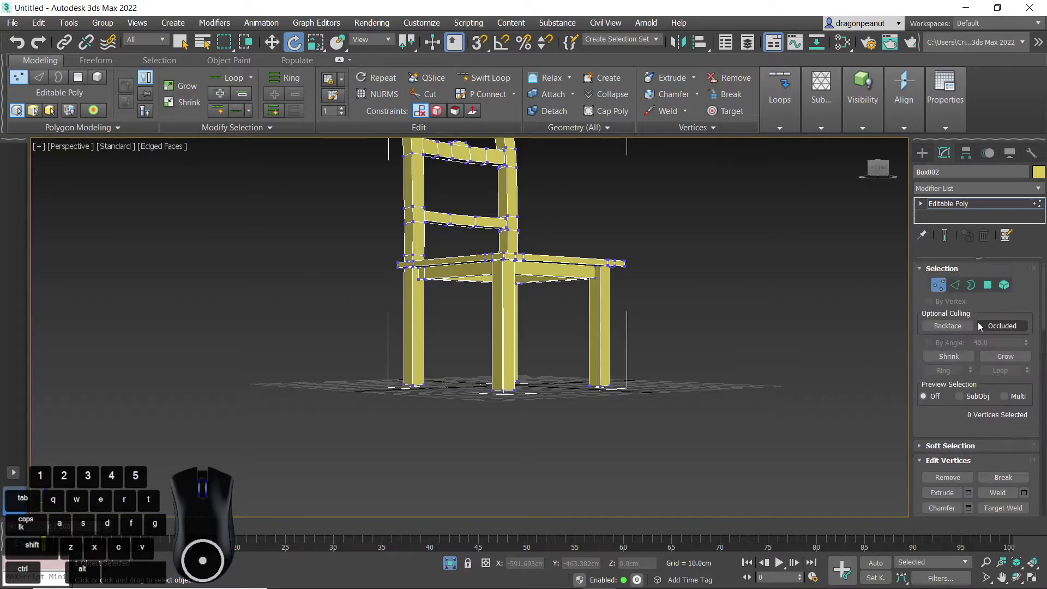
click(955, 285)
alt+middle_drag(698, 358, 790, 335)
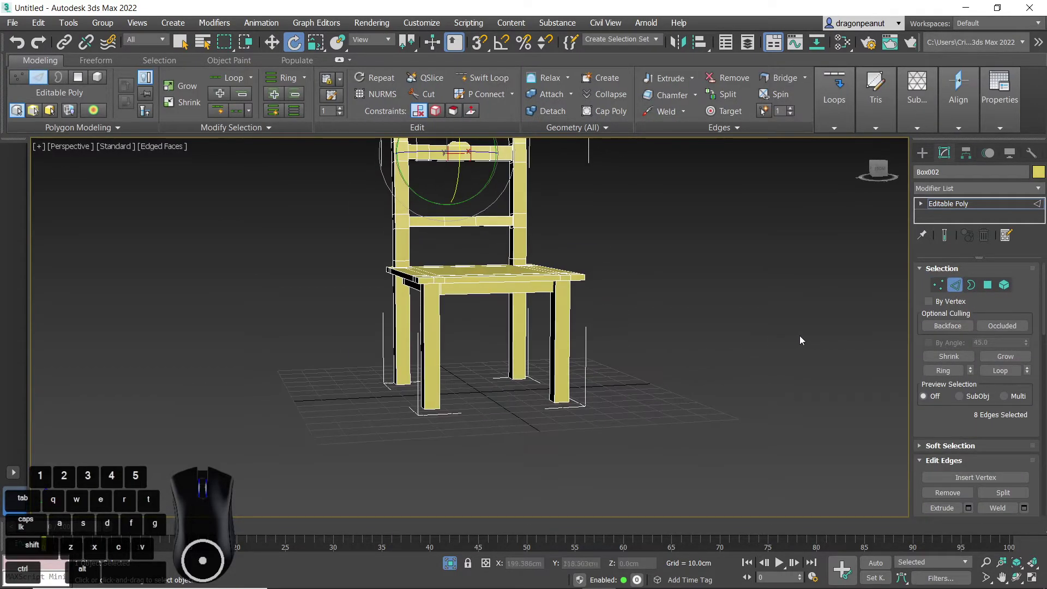
alt+middle_drag(796, 377, 716, 373)
drag(622, 342, 620, 346)
alt+middle_drag(696, 361, 731, 352)
click(734, 349)
drag(534, 344, 462, 336)
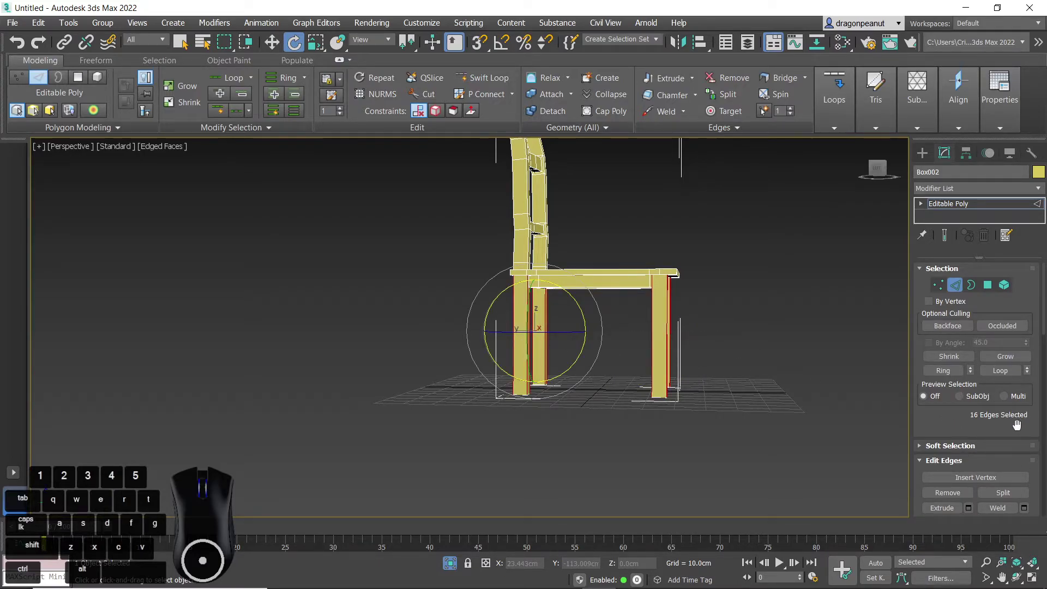
Connect the selected leg edges with 2 segments, a pinch of about -45 and a slide of about 127.
scroll(1034, 425, down, 3)
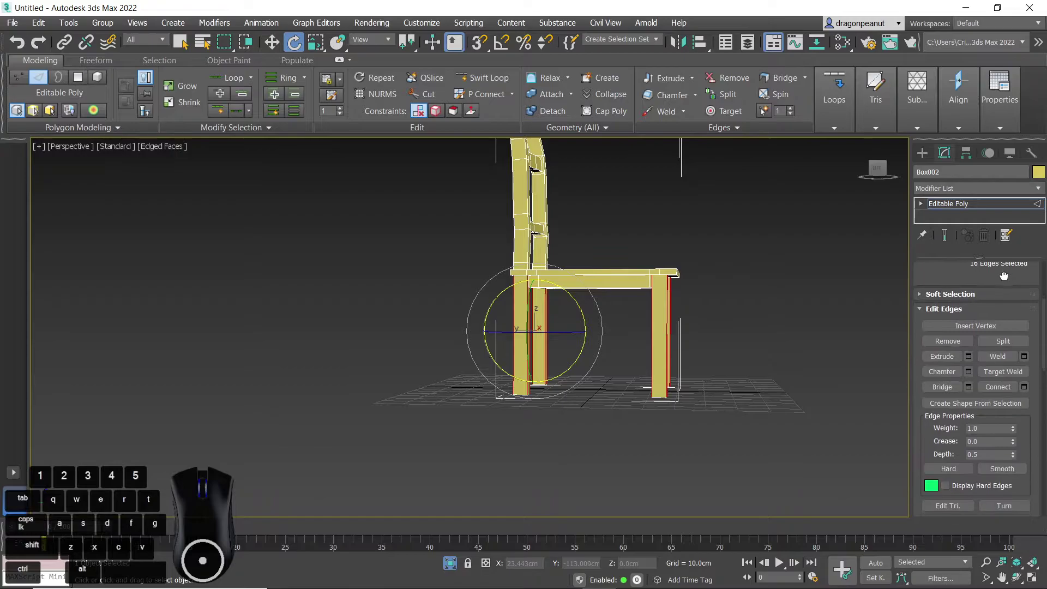
click(1024, 387)
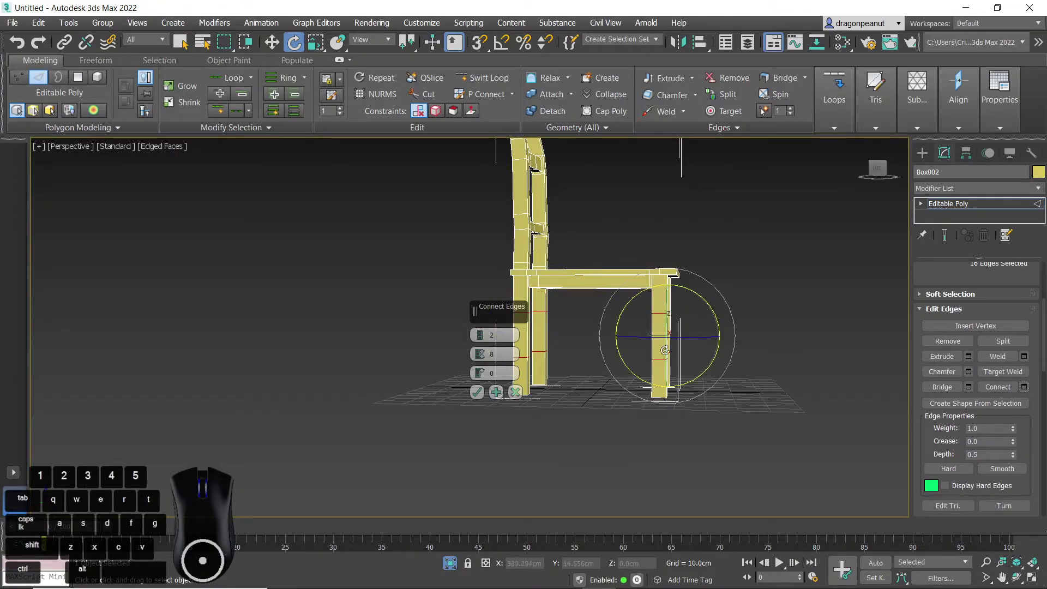
drag(481, 362, 503, 467)
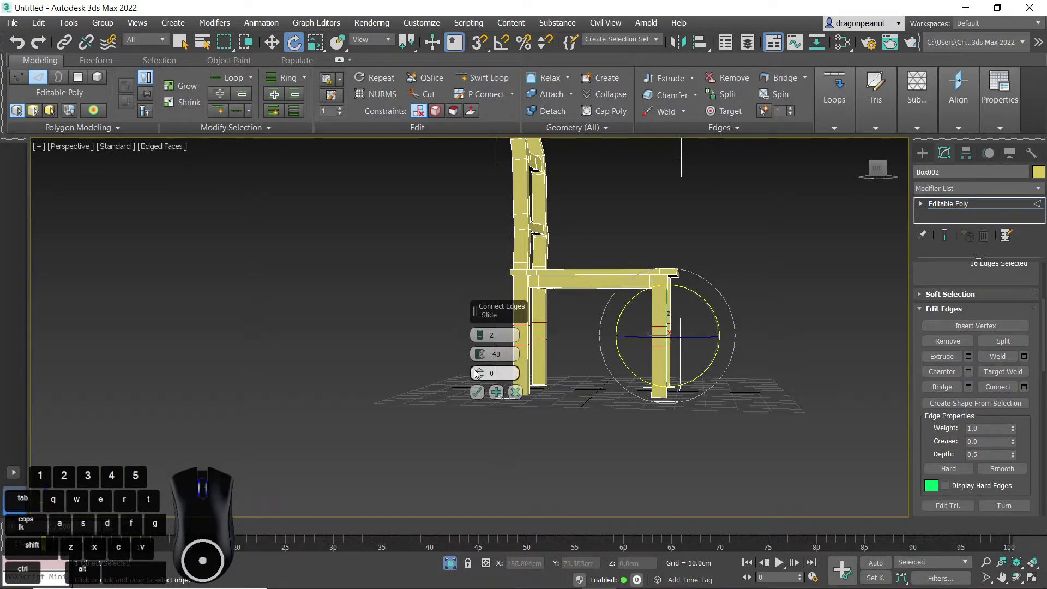
drag(479, 377, 487, 421)
drag(458, 204, 418, 153)
drag(479, 357, 480, 365)
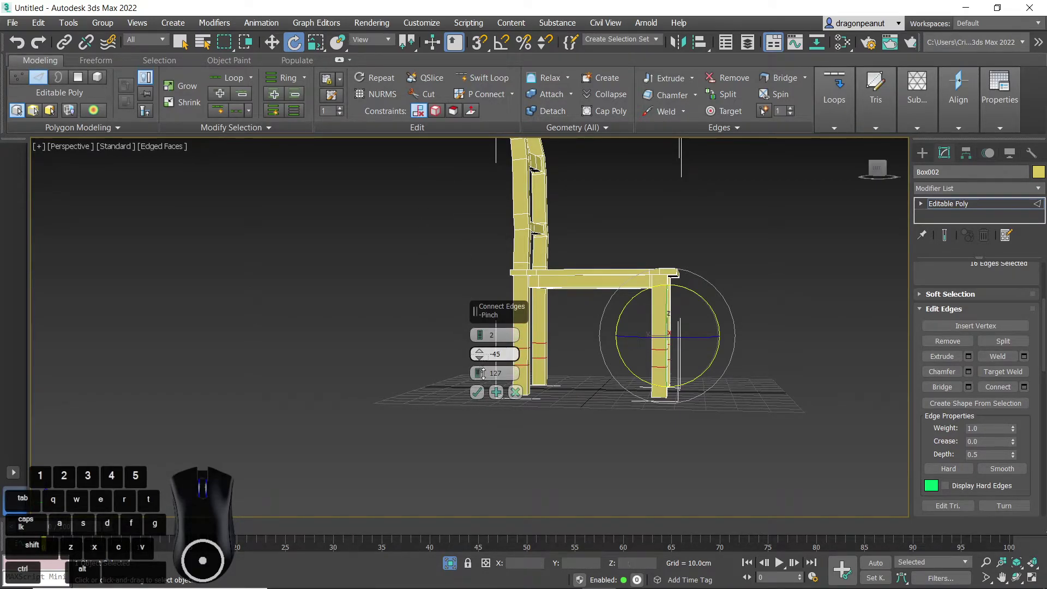
click(477, 391)
Select the four facing inner polygons between the new edge loops on the chair's front and back legs.
scroll(480, 392, down, 2)
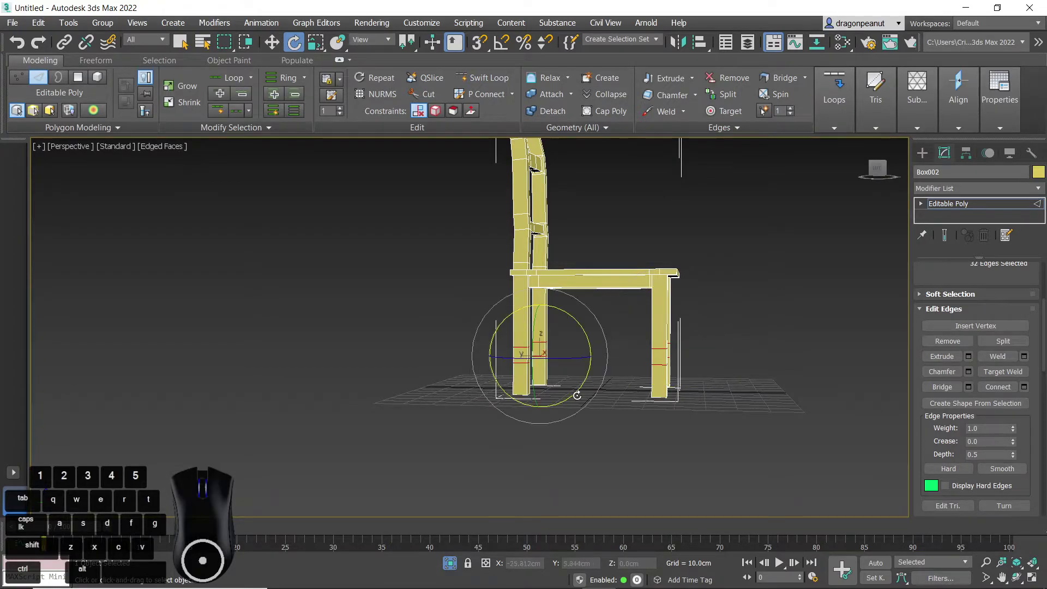
alt+middle_drag(480, 393, 526, 407)
scroll(525, 403, up, 3)
click(865, 372)
key(4)
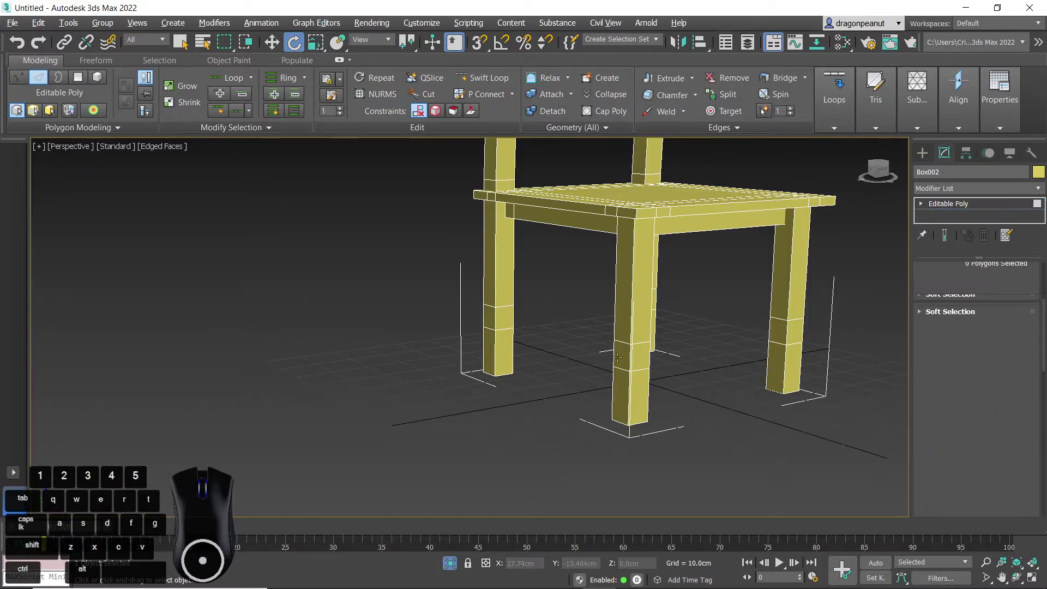
click(510, 317)
alt+middle_drag(506, 346, 628, 310)
ctrl+click(621, 286)
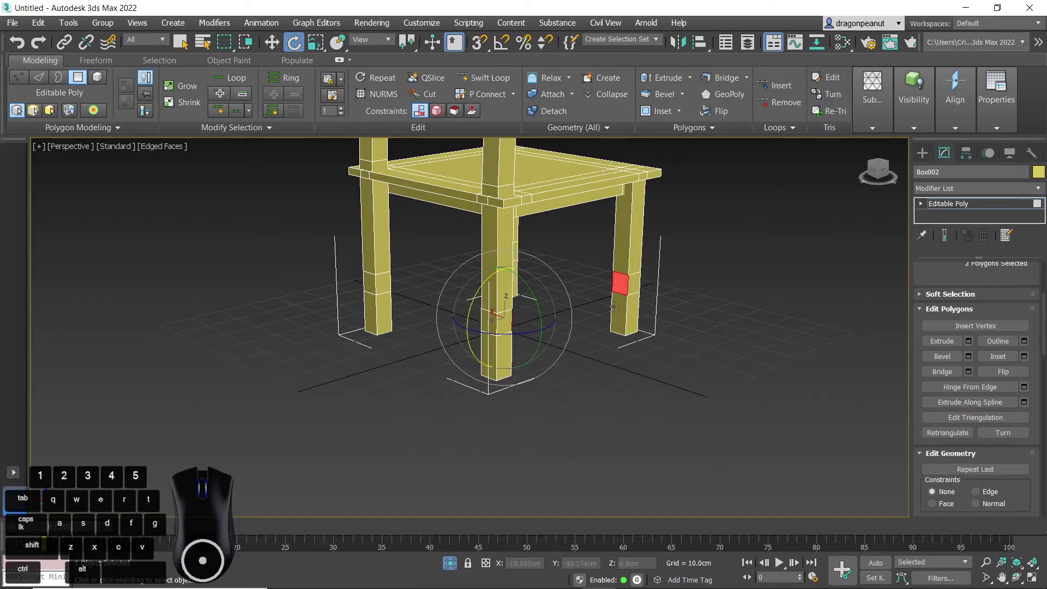
alt+middle_drag(445, 305, 479, 277)
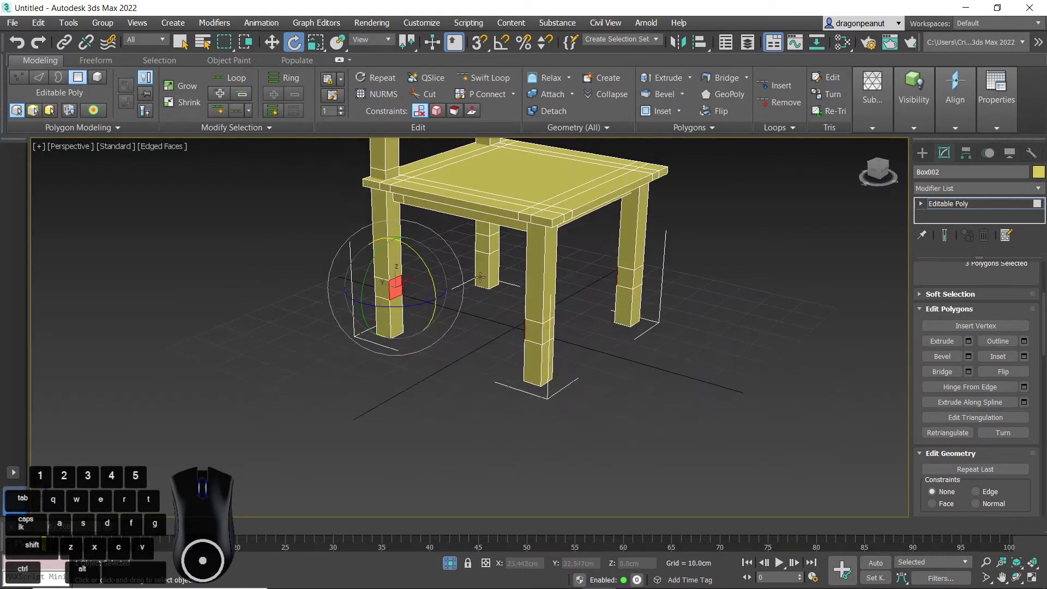
ctrl+click(495, 247)
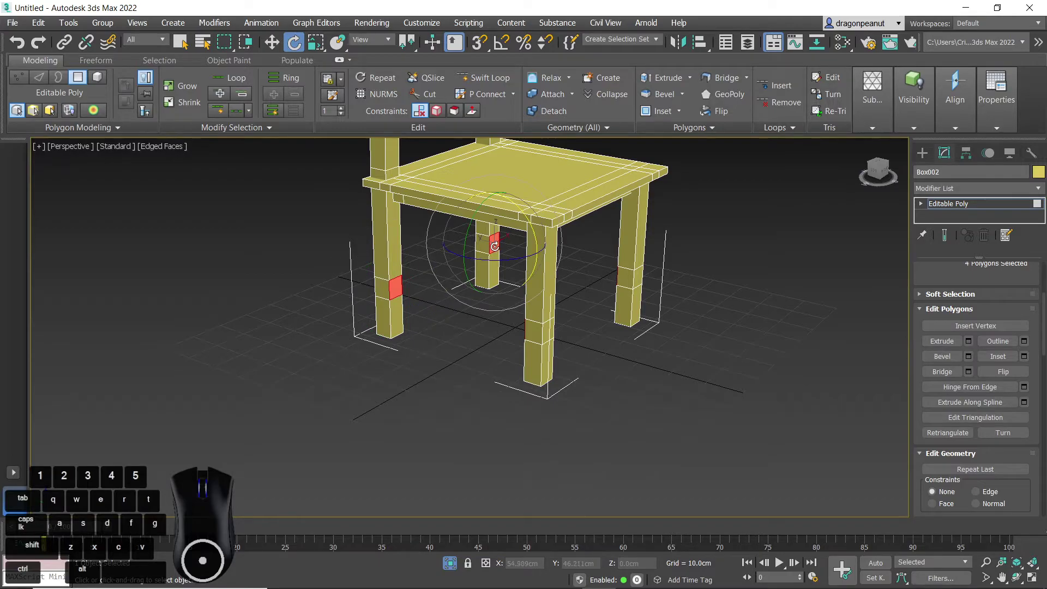
Inset the four selected leg polygons by 1.0 cm and delete the inner faces to leave openings.
key(Delete)
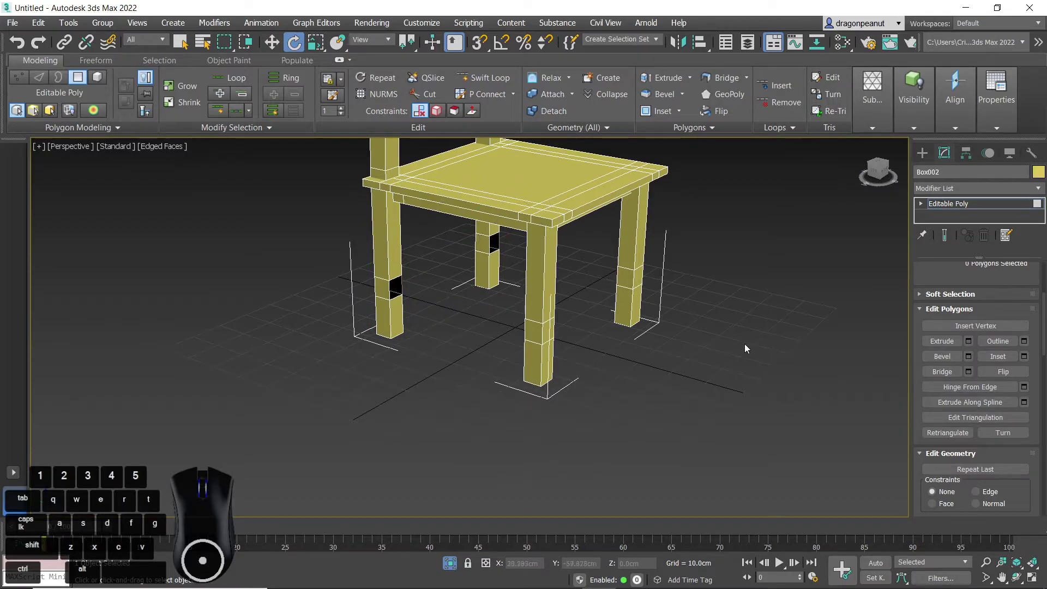
key(ctrl+z)
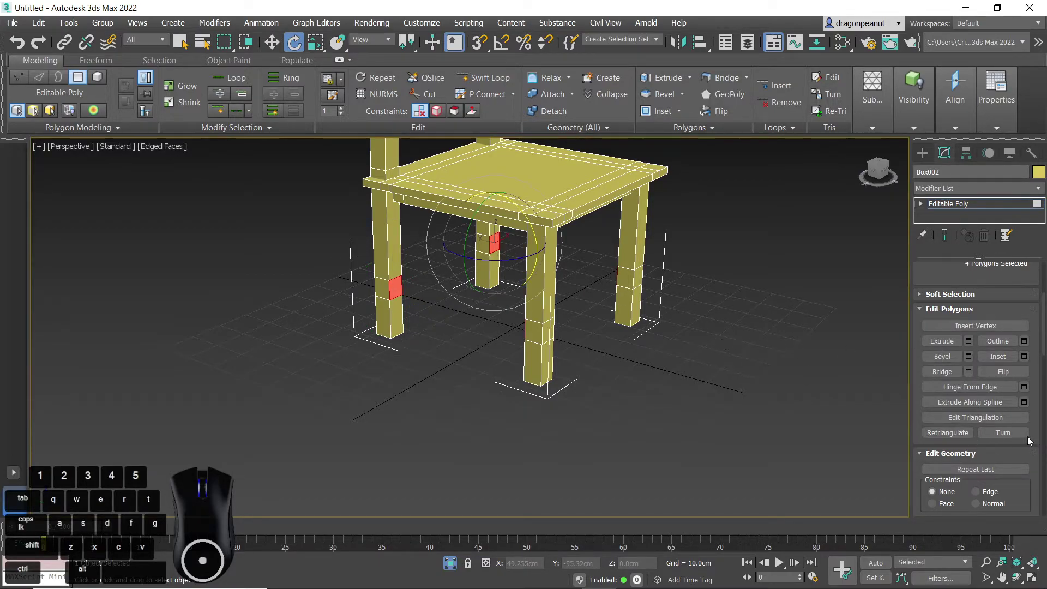
scroll(1044, 406, down, 6)
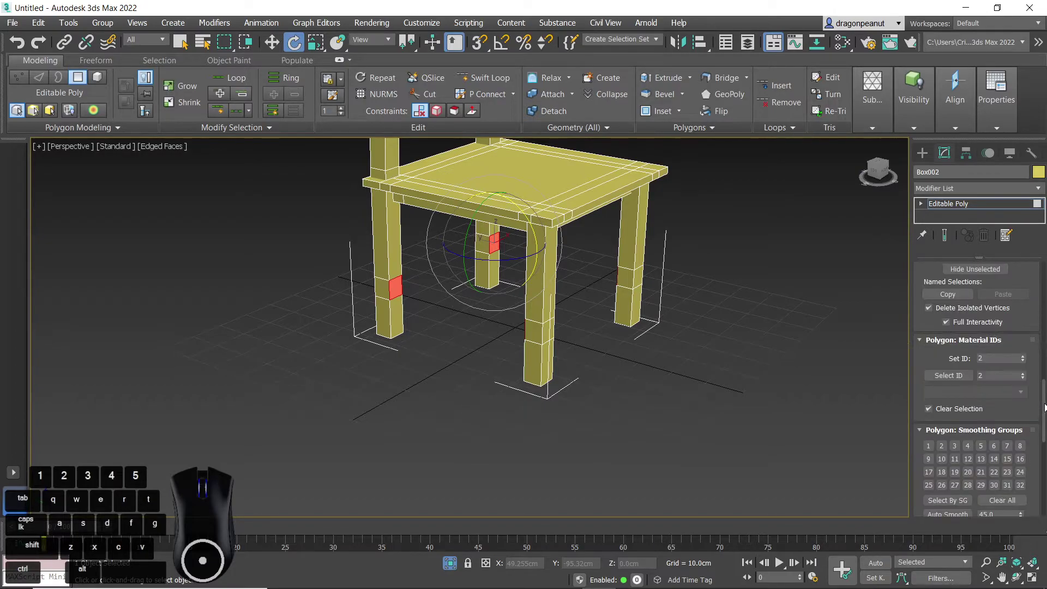
drag(1046, 406, 1034, 366)
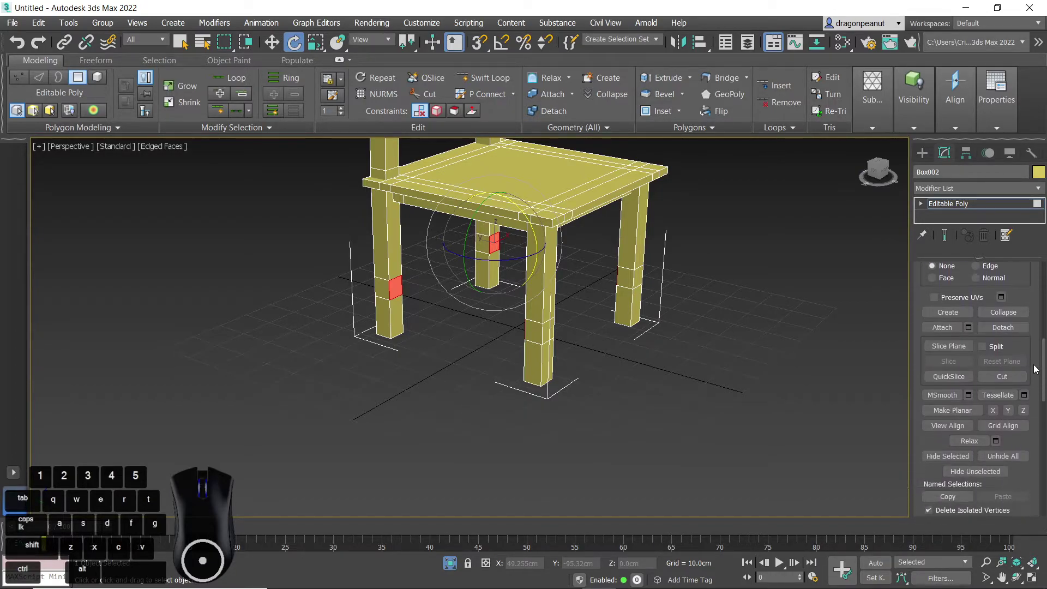
scroll(1030, 343, up, 3)
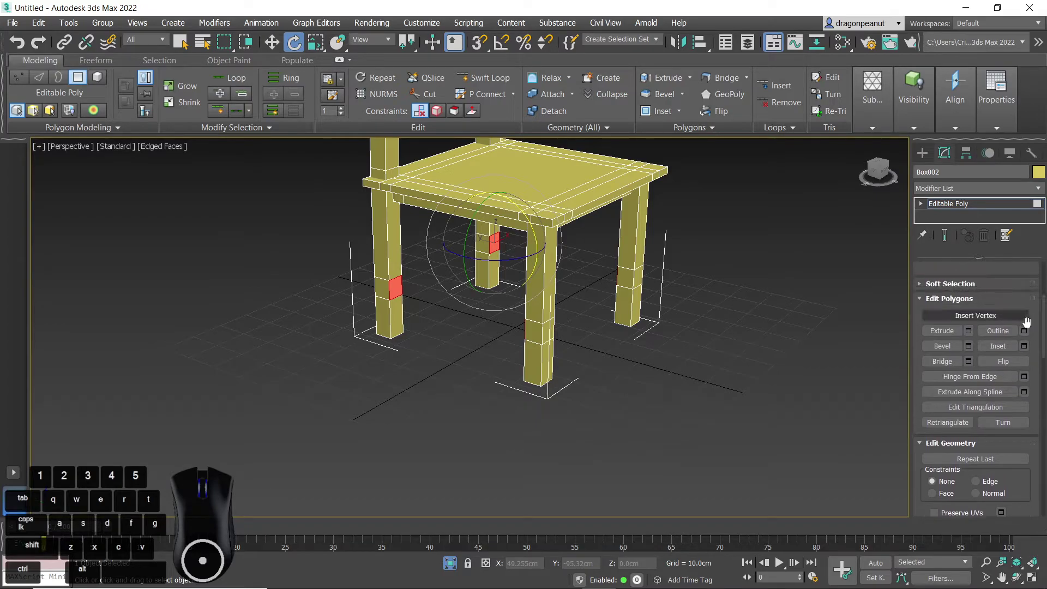
click(1024, 345)
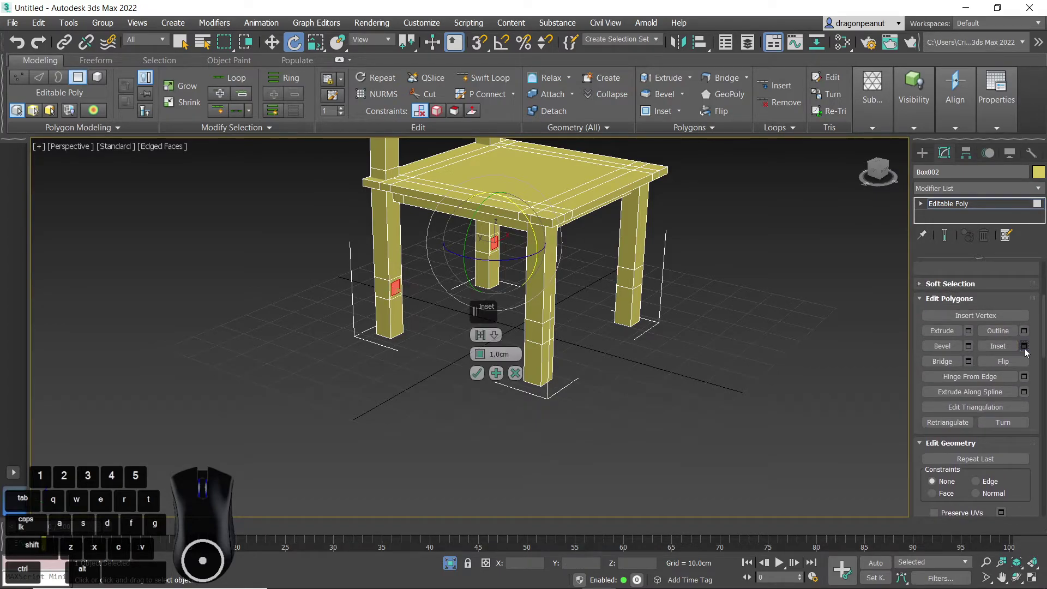
click(477, 374)
key(Delete)
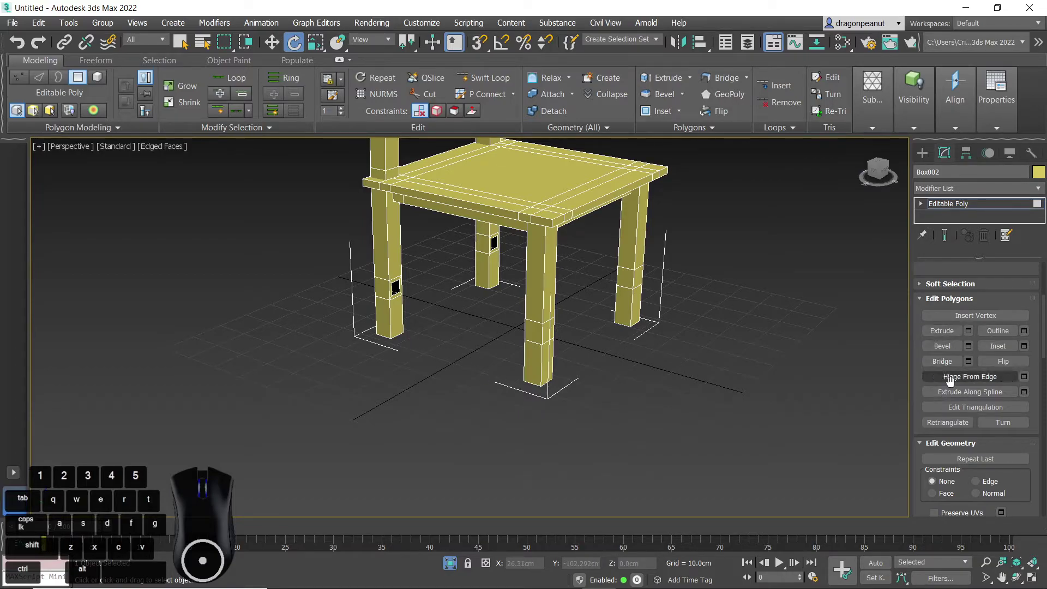
Bridge each pair of facing leg openings to form the two side crossbars between front and back legs.
key(3)
mouse_move(472, 353)
alt+middle_down()
mouse_move(537, 376)
mouse_move(453, 349)
alt+middle_up()
drag(427, 315, 428, 316)
alt+middle_drag(460, 336, 815, 371)
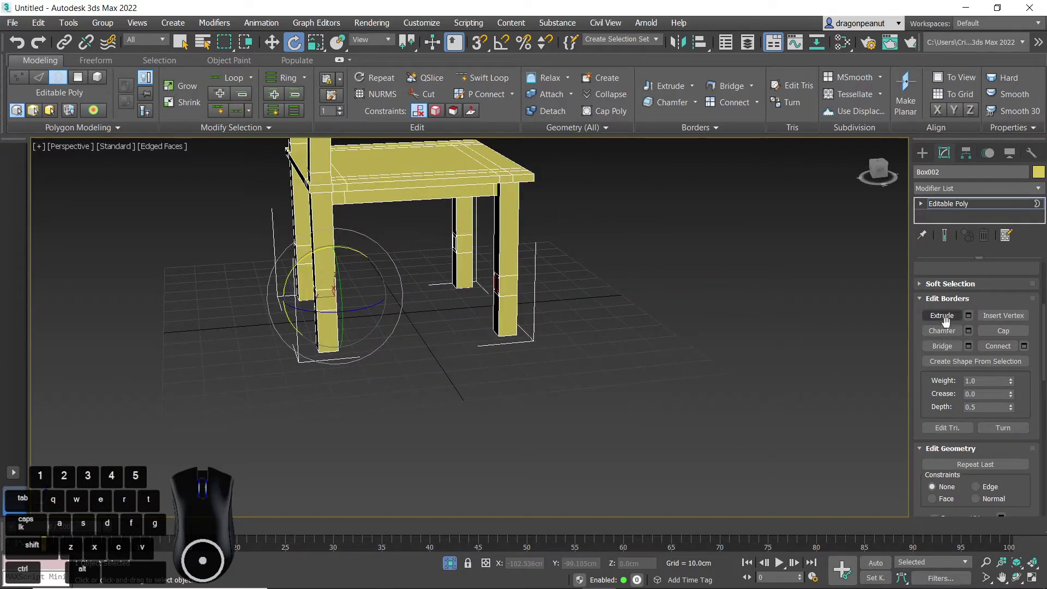
alt+middle_drag(708, 346, 698, 327)
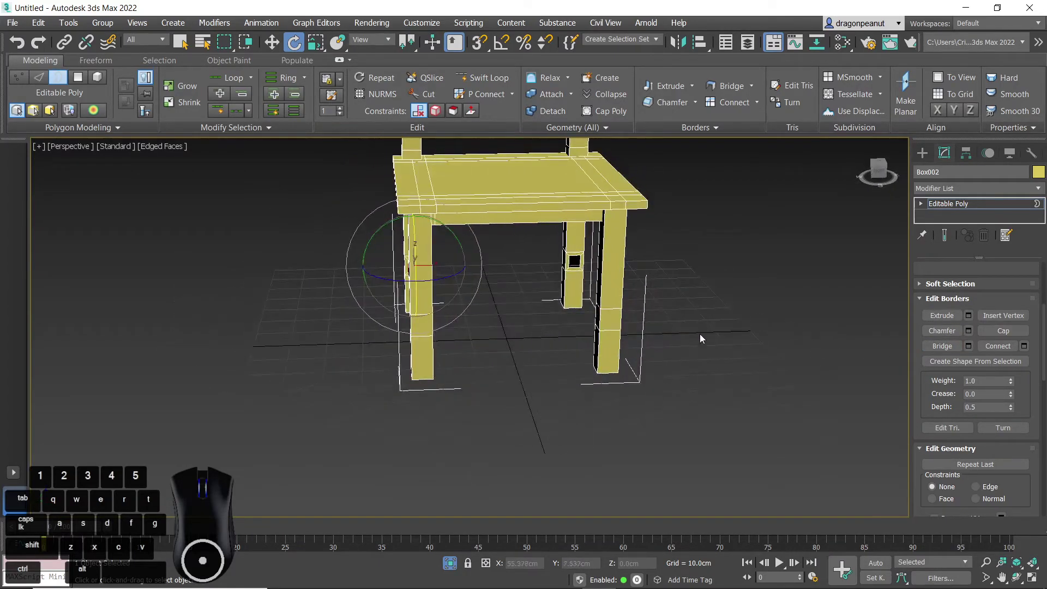
click(564, 268)
click(940, 346)
alt+middle_drag(791, 349, 770, 340)
click(757, 413)
alt+middle_drag(663, 402, 677, 369)
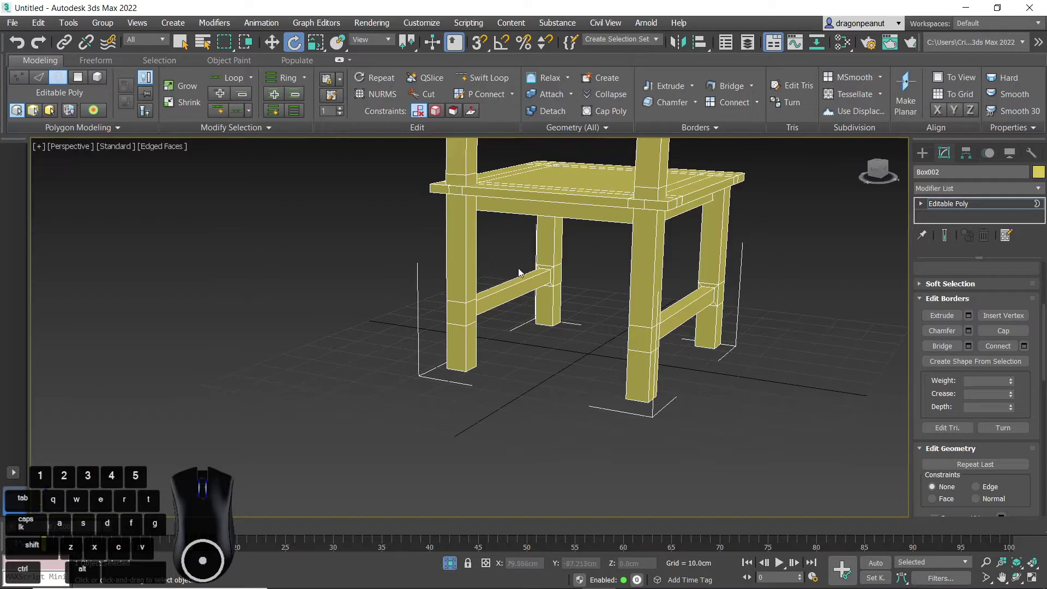
alt+middle_drag(819, 310, 682, 349)
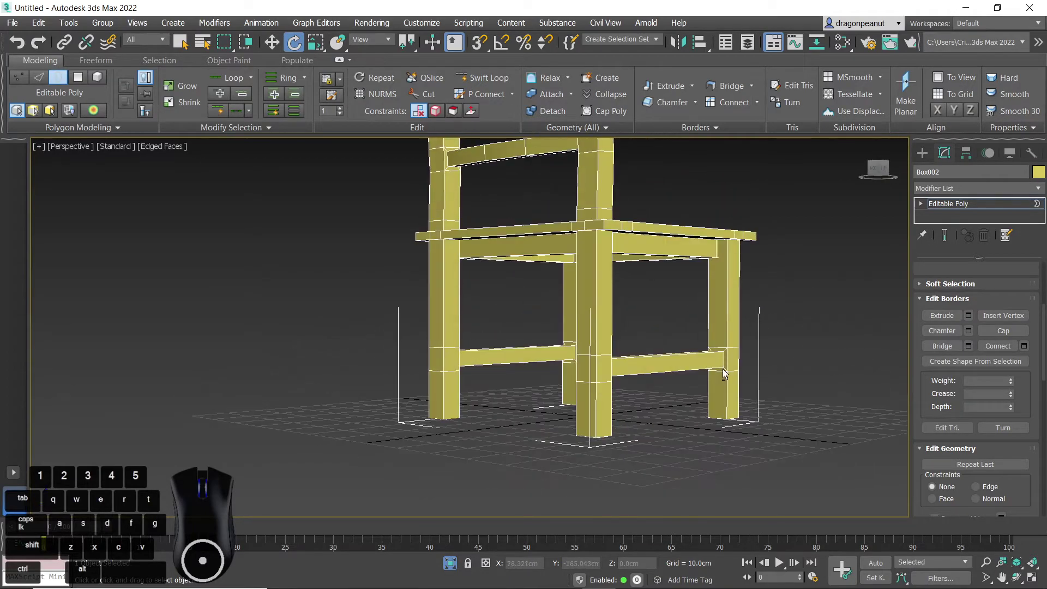
Connect the vertical edges of the back legs above the side crossbars with 2 segments, pinch about -31 and slide 127.
key(2)
drag(409, 301, 409, 301)
alt+middle_drag(437, 305, 636, 367)
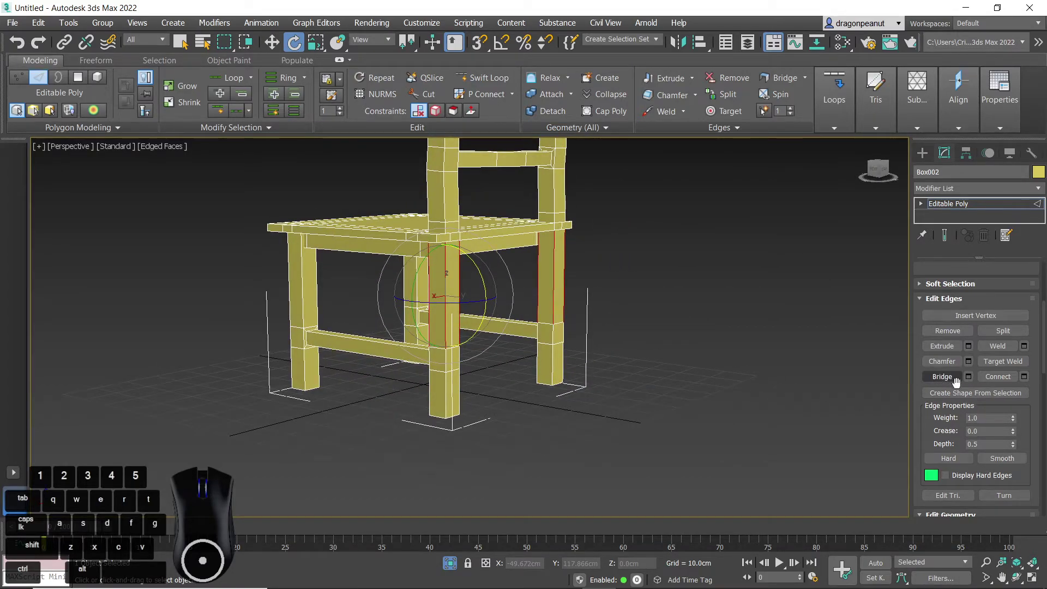
click(1024, 376)
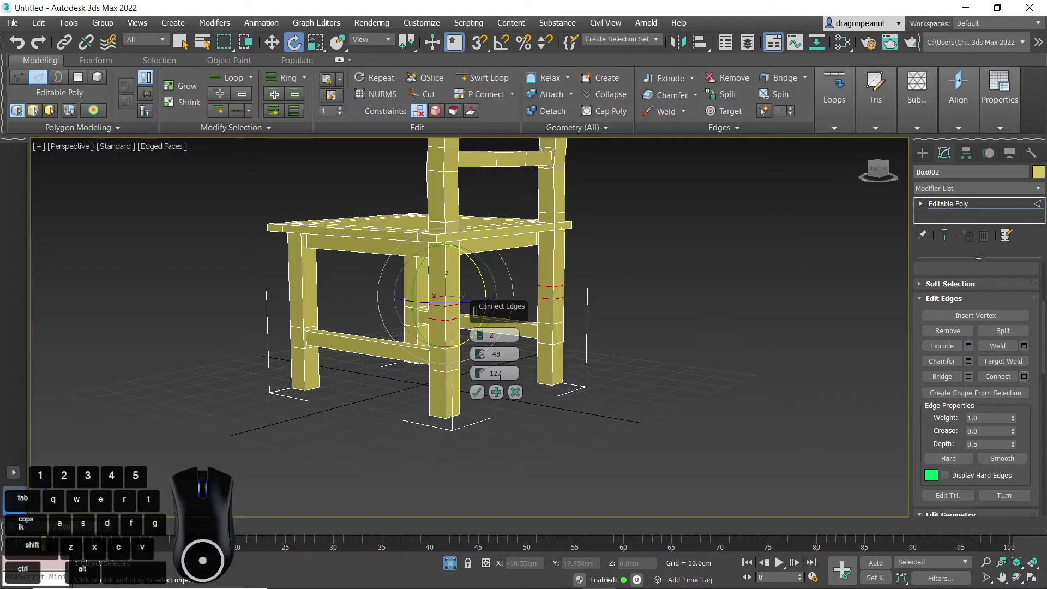
drag(481, 355, 475, 321)
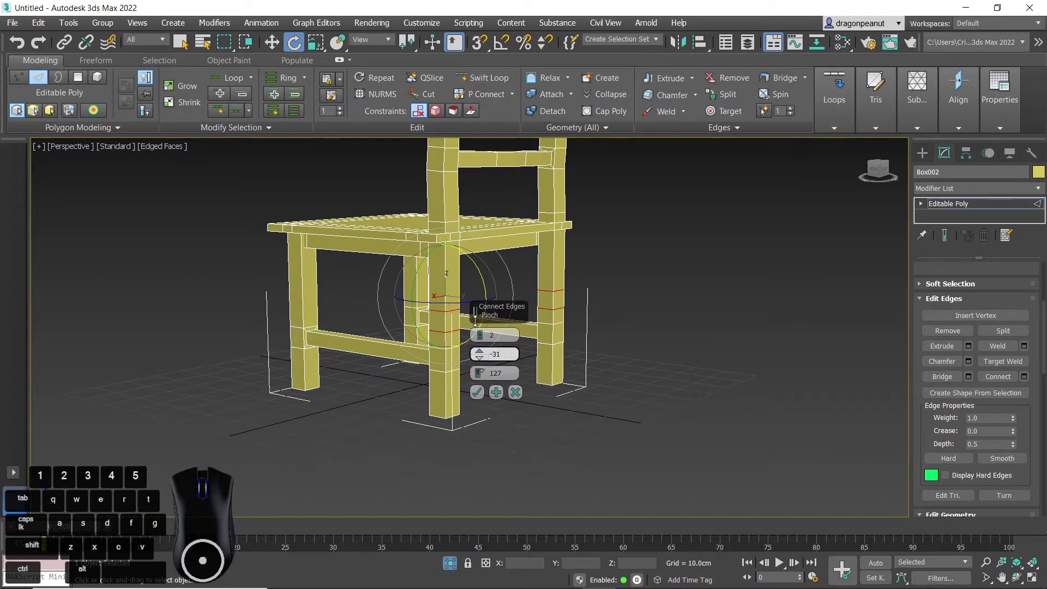
click(477, 392)
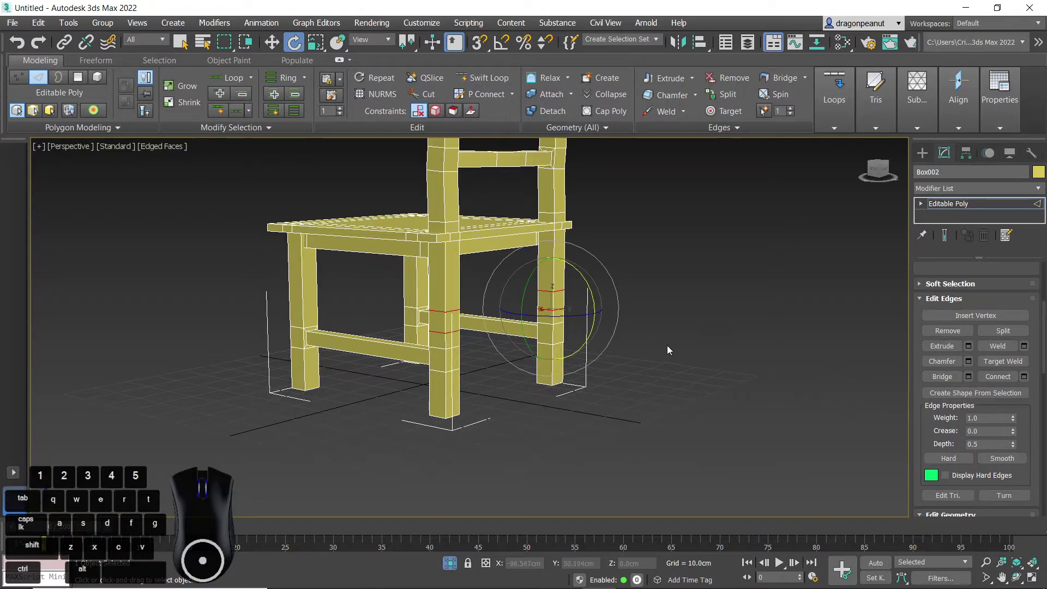
middle_drag(641, 366, 638, 377)
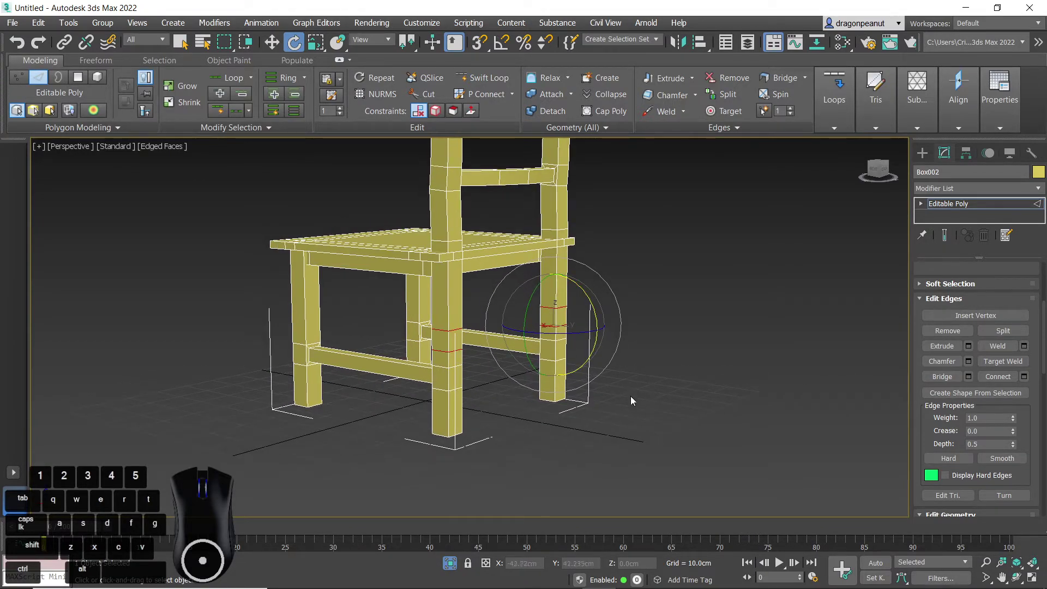
Inset the two facing inner polygons between the new loops on the back legs and delete the inner faces.
key(4)
click(624, 384)
click(545, 315)
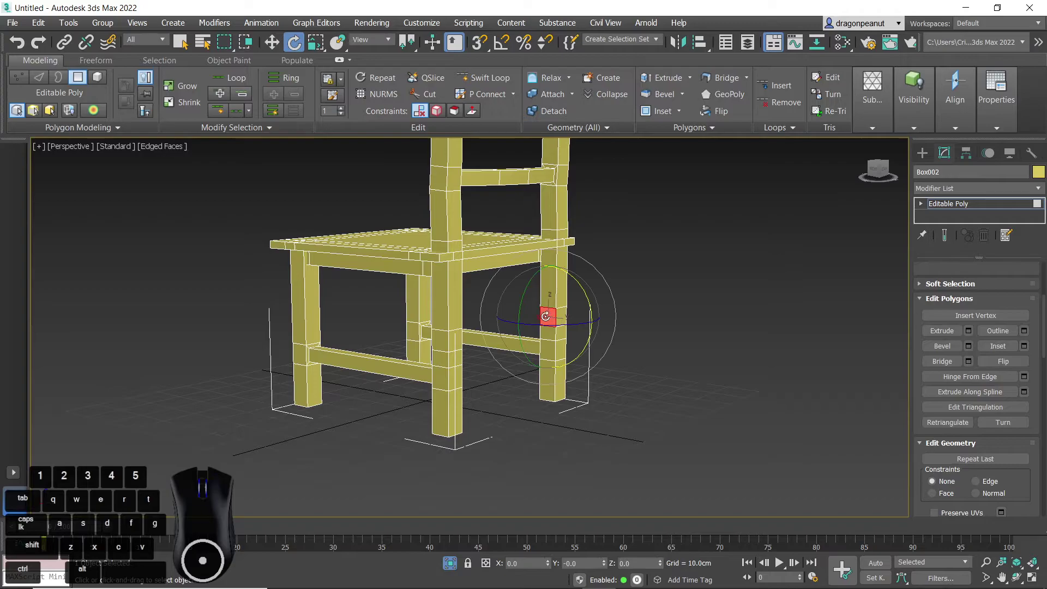
alt+middle_drag(625, 357, 507, 327)
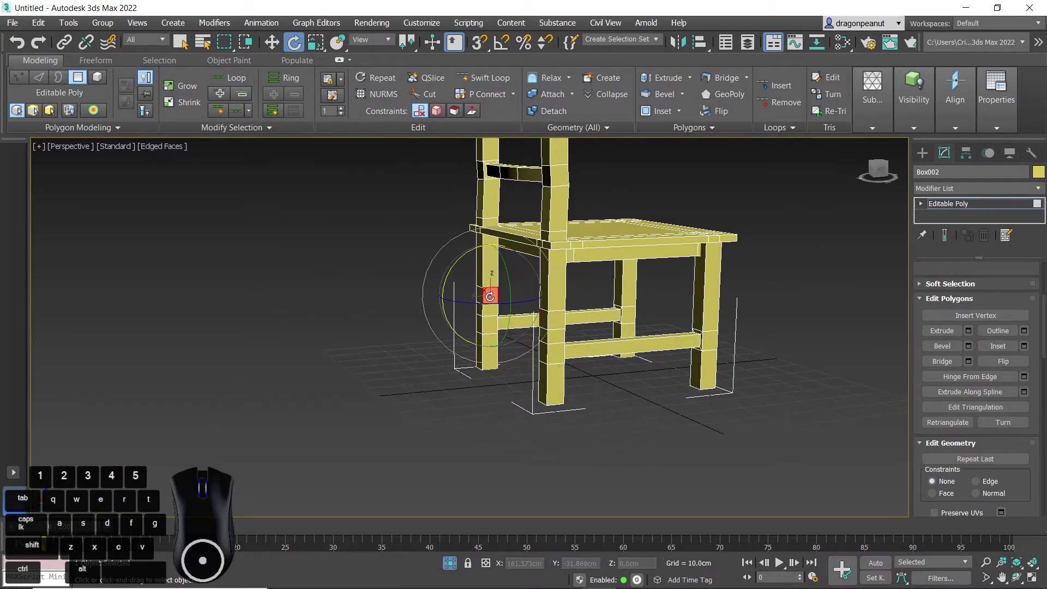
click(1026, 347)
click(476, 373)
key(Delete)
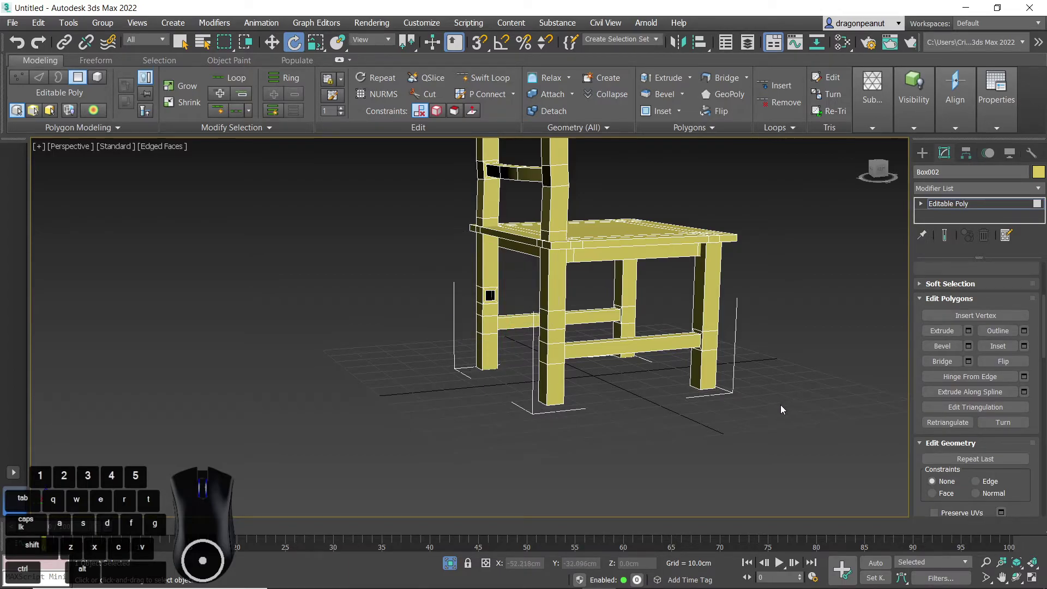
Bridge the two openings in the back legs to form the rear crossbar.
key(3)
drag(428, 285, 585, 333)
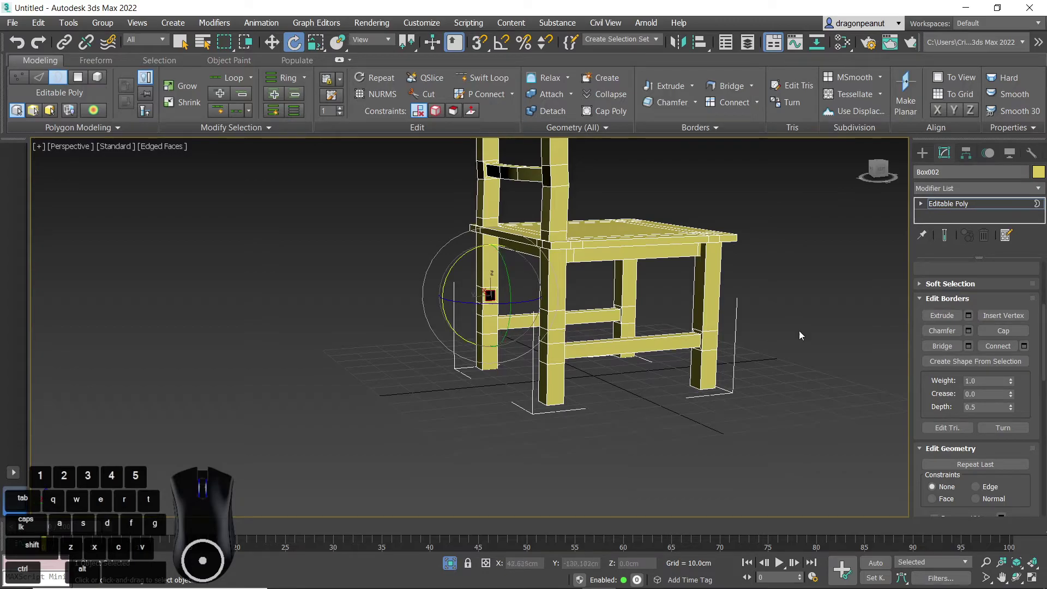
click(943, 346)
click(574, 433)
alt+middle_drag(724, 427, 607, 370)
scroll(631, 359, down, 3)
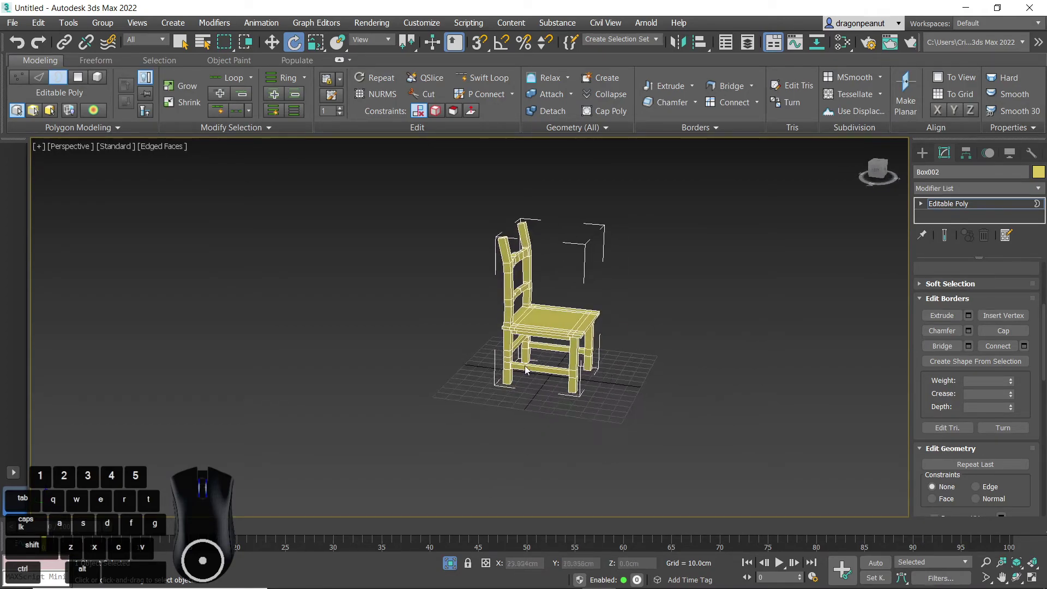
End the chair's isolation and move the whole chair along the Y axis toward the table's edge on the Biped's side.
click(450, 564)
alt+middle_drag(498, 390, 597, 409)
right_click(591, 361)
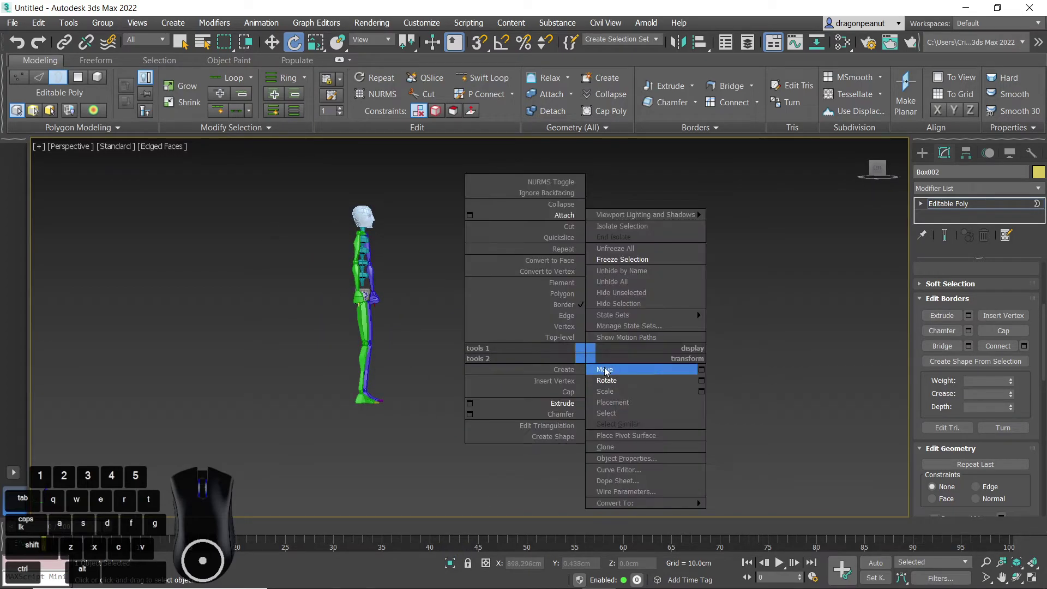
click(611, 368)
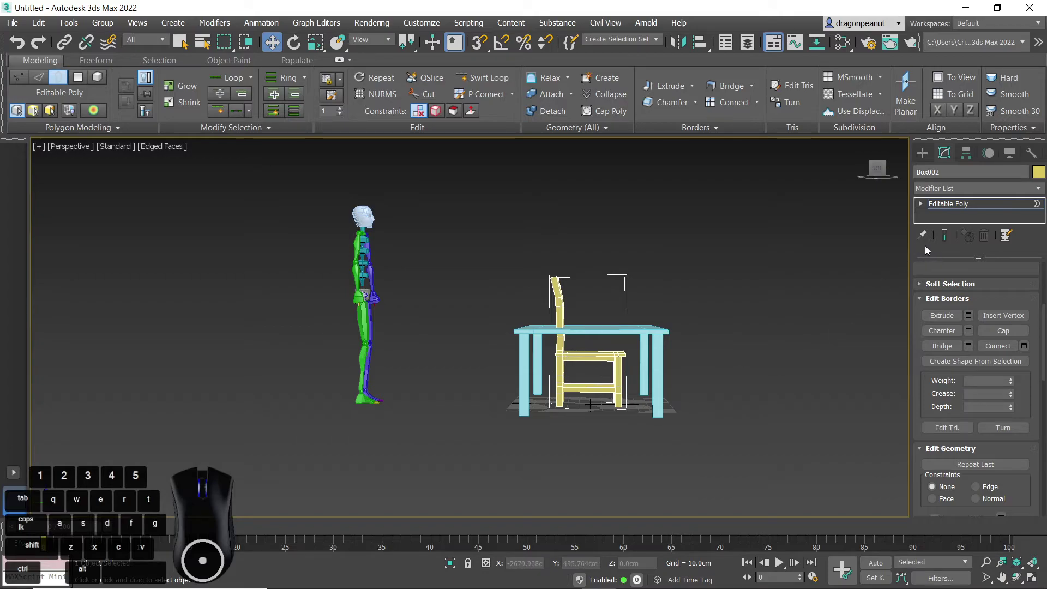
scroll(1015, 306, up, 3)
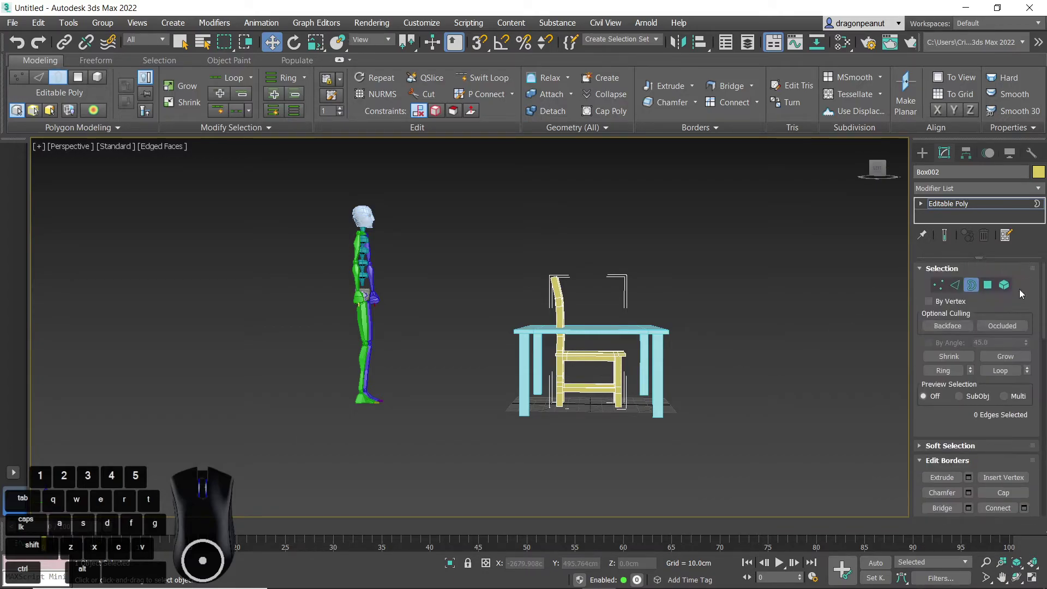
click(970, 285)
drag(555, 351, 482, 352)
alt+middle_drag(482, 353, 602, 349)
Raise the whole table along the Z axis to about 75 cm.
click(607, 346)
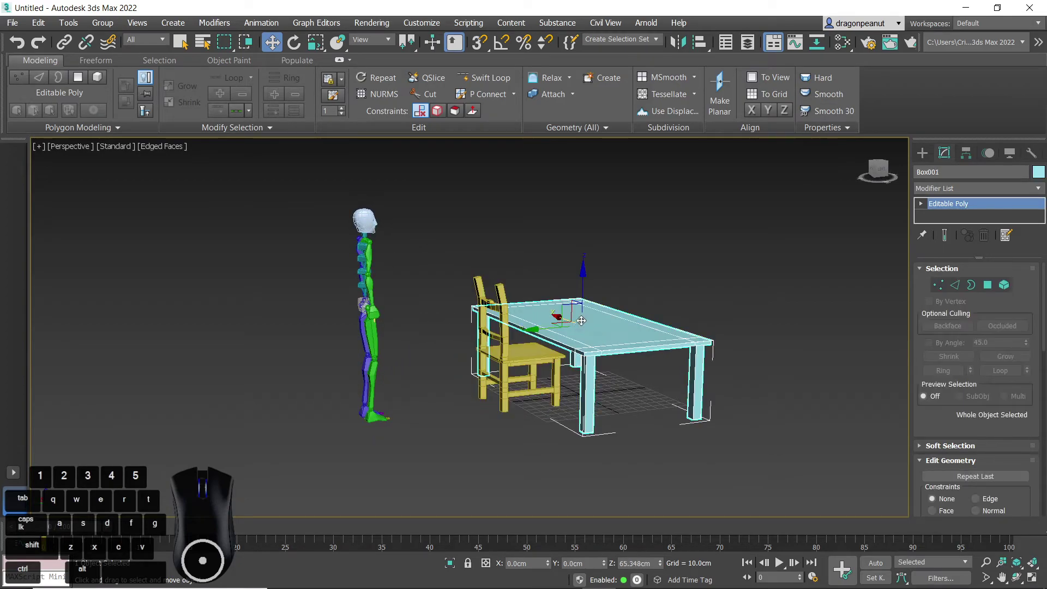
drag(581, 288, 582, 276)
alt+middle_drag(558, 341, 510, 319)
Select the 16 bottom vertices of the table legs and lower them to ground level.
click(939, 286)
alt+middle_drag(763, 381, 714, 423)
drag(721, 427, 474, 369)
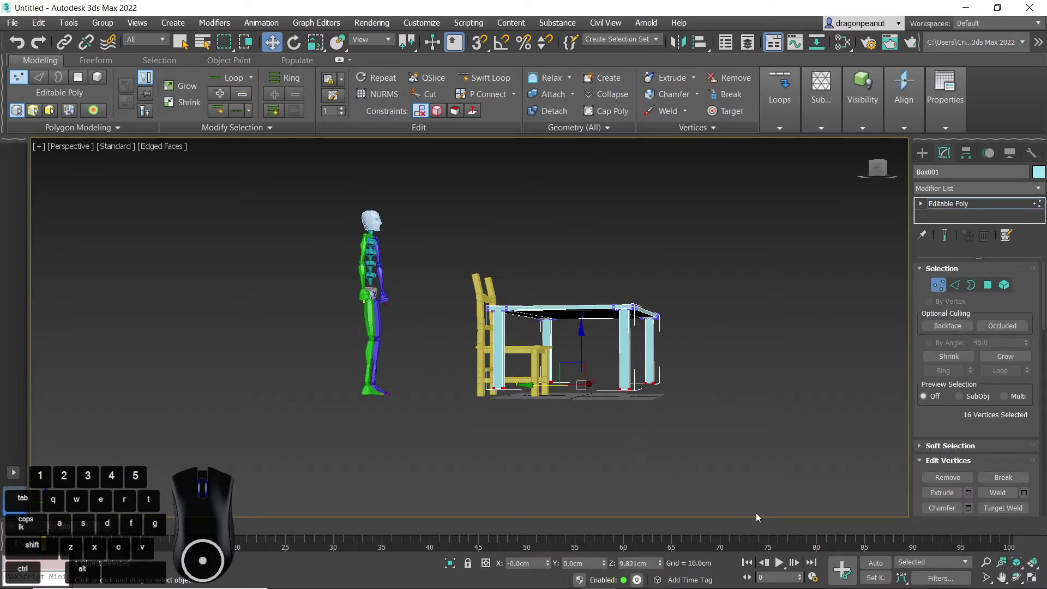
right_click(661, 564)
click(705, 443)
mouse_move(646, 424)
alt+middle_down()
mouse_move(690, 452)
mouse_move(614, 474)
mouse_move(586, 439)
mouse_move(673, 437)
mouse_move(630, 451)
mouse_move(649, 445)
alt+middle_up()
click(940, 287)
scroll(764, 392, down, 3)
Move the chair slightly farther out from the table along the Y axis and clear the selection.
alt+middle_drag(738, 421, 627, 393)
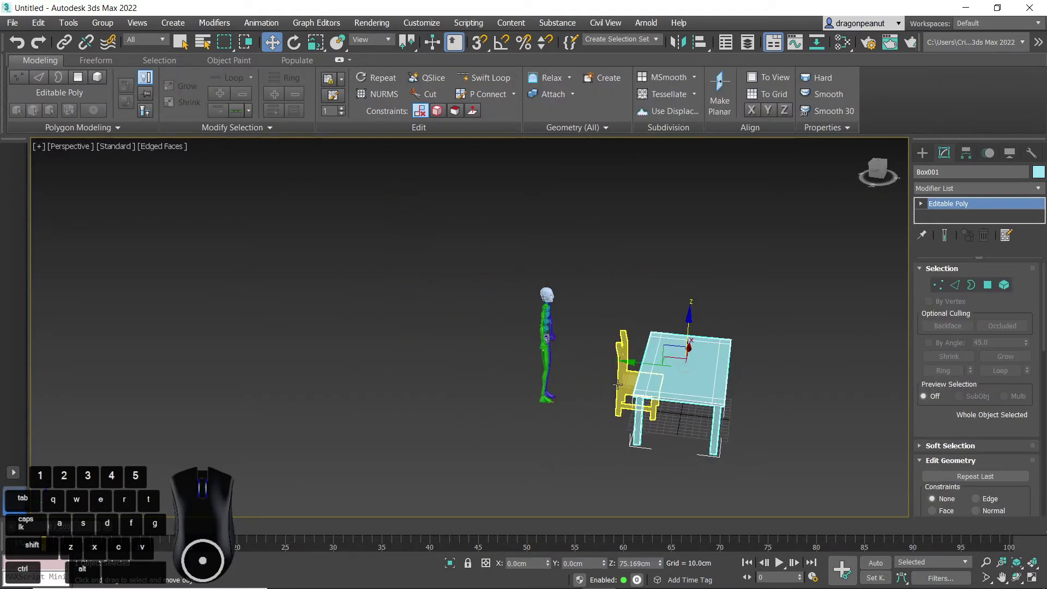
click(619, 382)
drag(603, 376, 585, 372)
click(790, 398)
alt+middle_drag(790, 398, 703, 355)
Create a floor plane about 634 cm long and 753 cm wide beneath the table, chair and Biped.
click(173, 22)
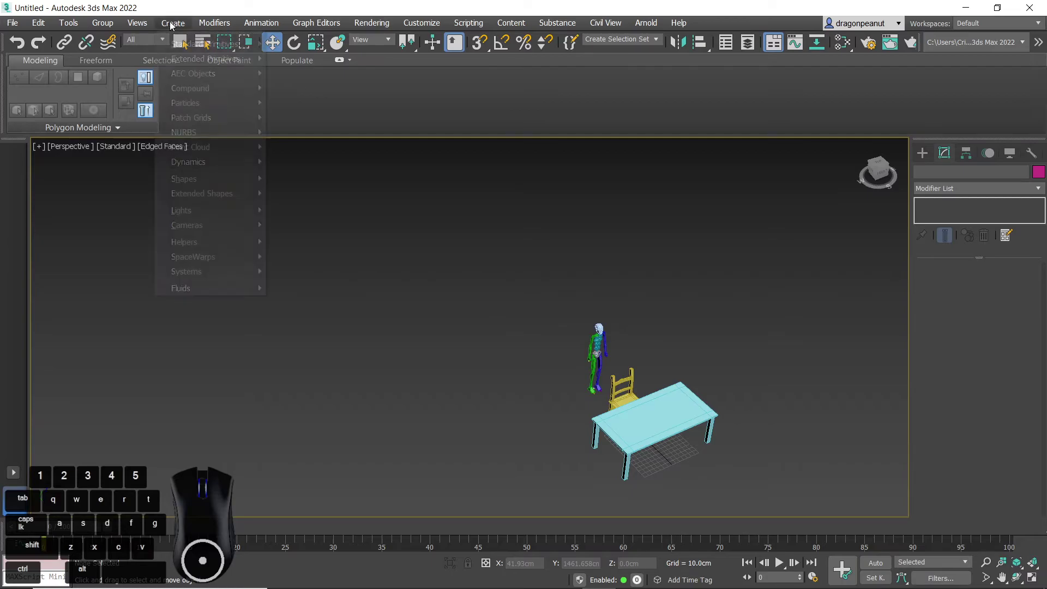
mouse_move(218, 44)
click(303, 177)
middle_drag(726, 417, 617, 349)
alt+middle_drag(617, 349, 634, 355)
drag(591, 247, 536, 585)
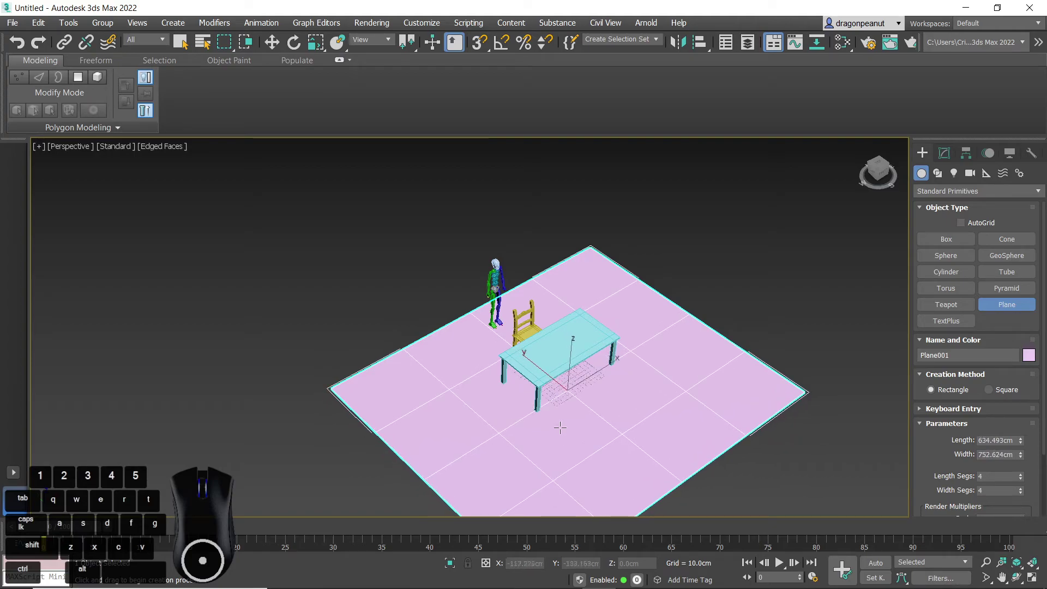
Set the floor plane's Y position to 0 cm.
middle_drag(561, 431, 549, 375)
key(w)
right_click(602, 563)
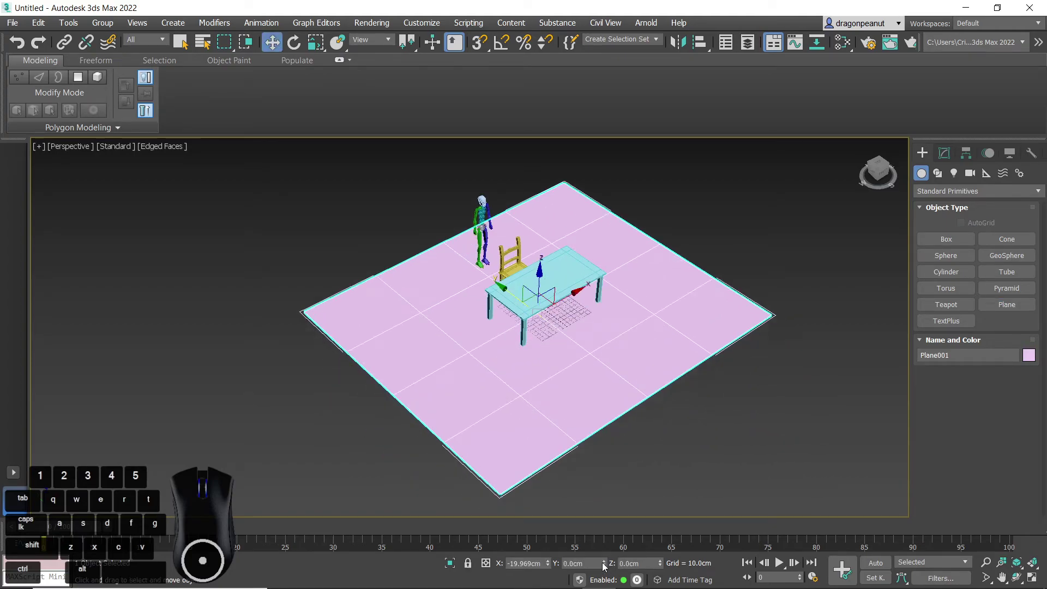
Set the floor plane's X position to 0 cm and reduce its length and width segments to 1.
right_click(549, 563)
alt+middle_drag(518, 347, 536, 318)
click(944, 152)
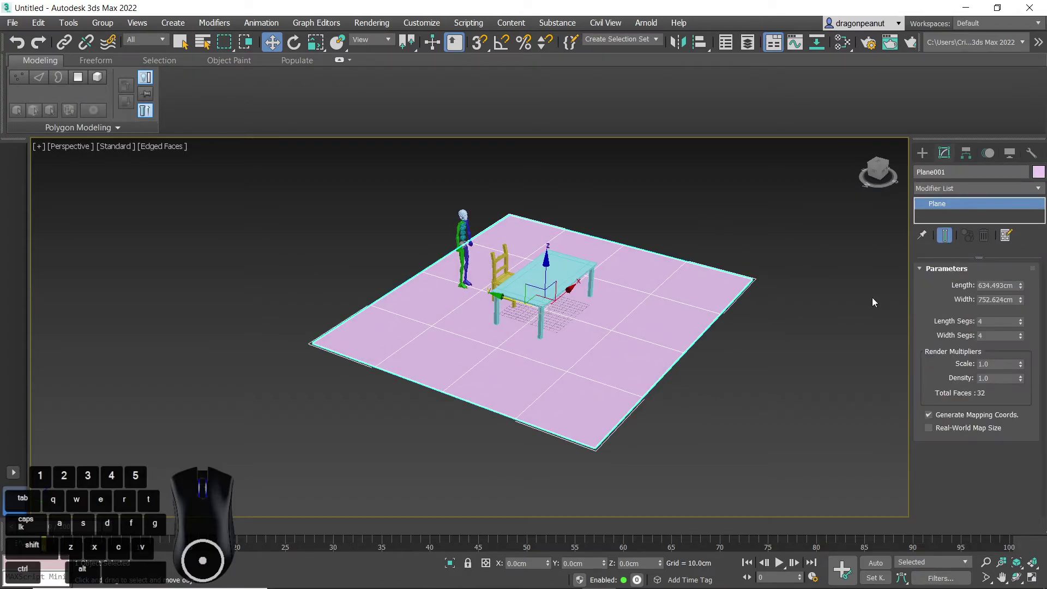
click(1020, 323)
right_click(1018, 338)
Convert the floor plane to an editable poly.
right_click(574, 312)
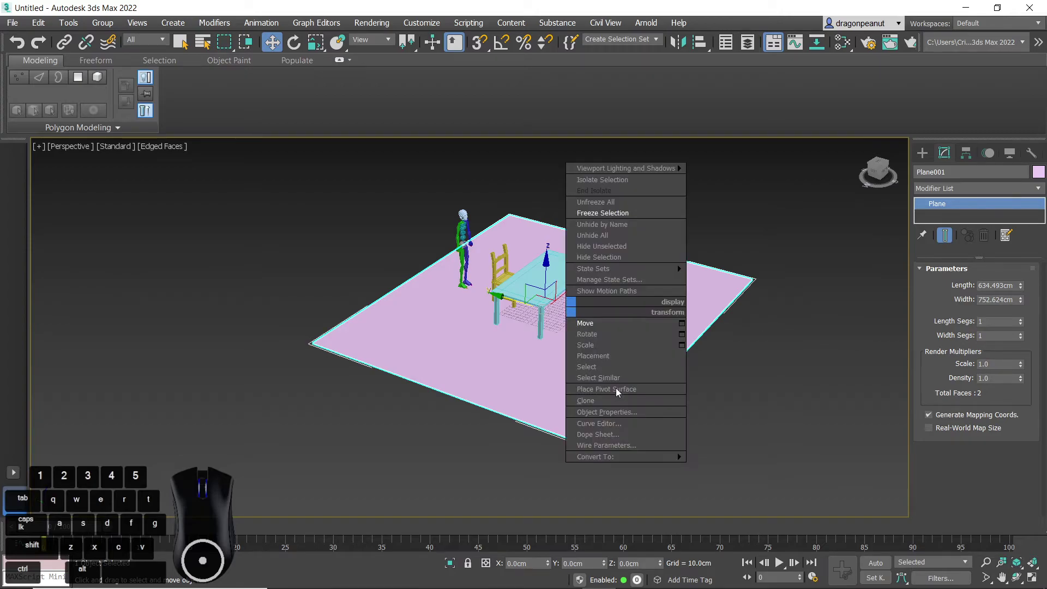
mouse_move(654, 459)
click(733, 468)
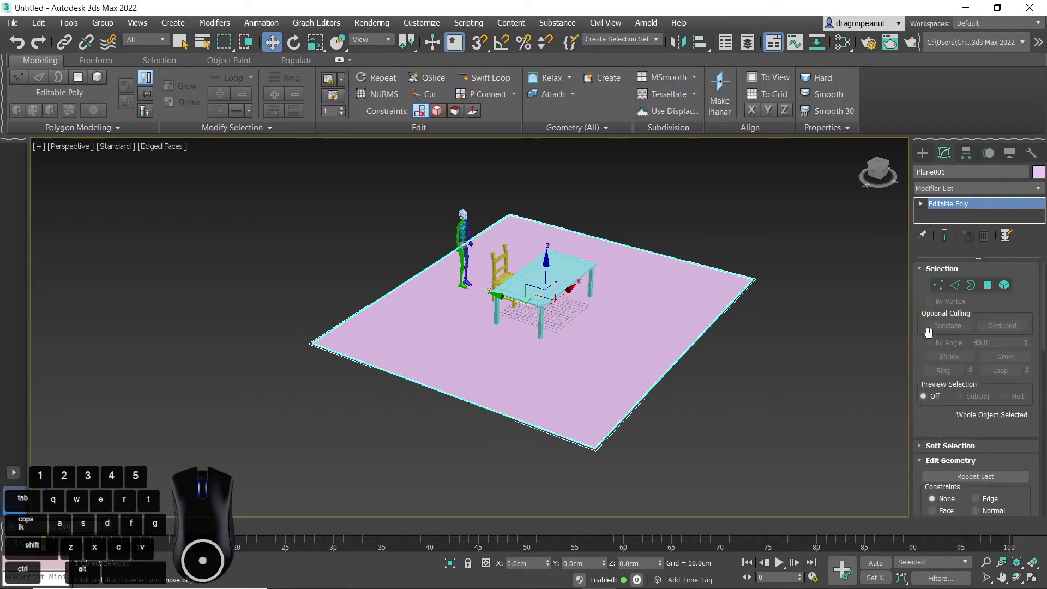
Extend the floor plane's two rear edges upward along Z into walls about 395 cm high and clear the edge selection.
click(955, 285)
click(540, 224)
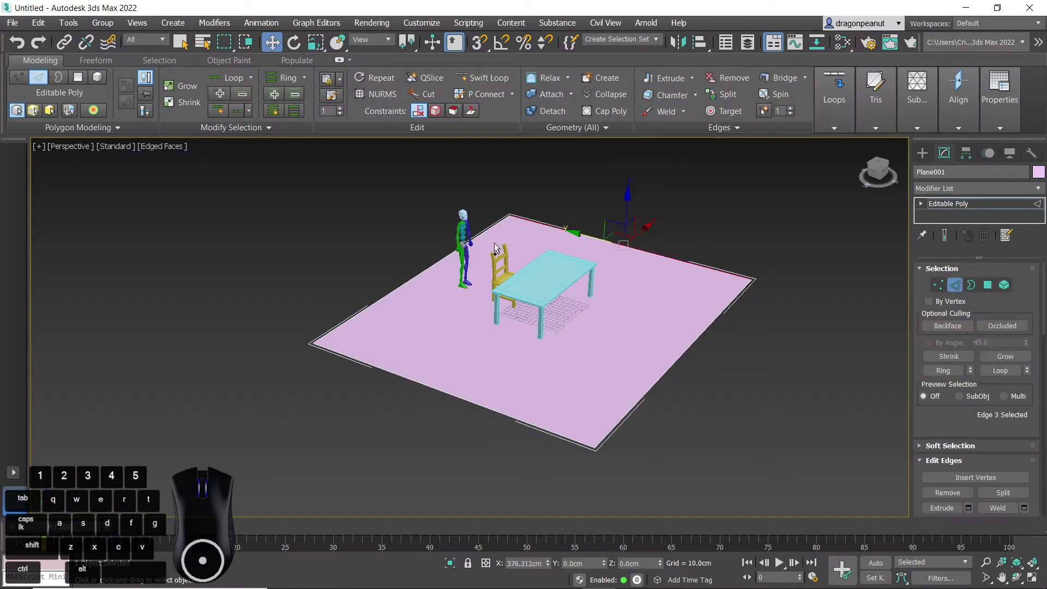
ctrl+click(421, 276)
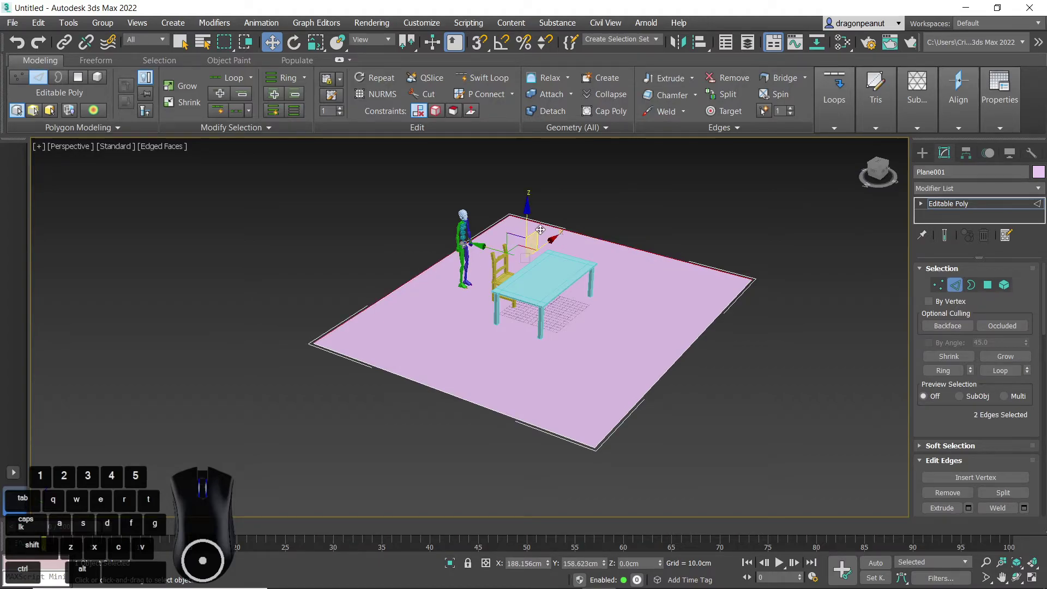
shift+drag(527, 215, 521, 110)
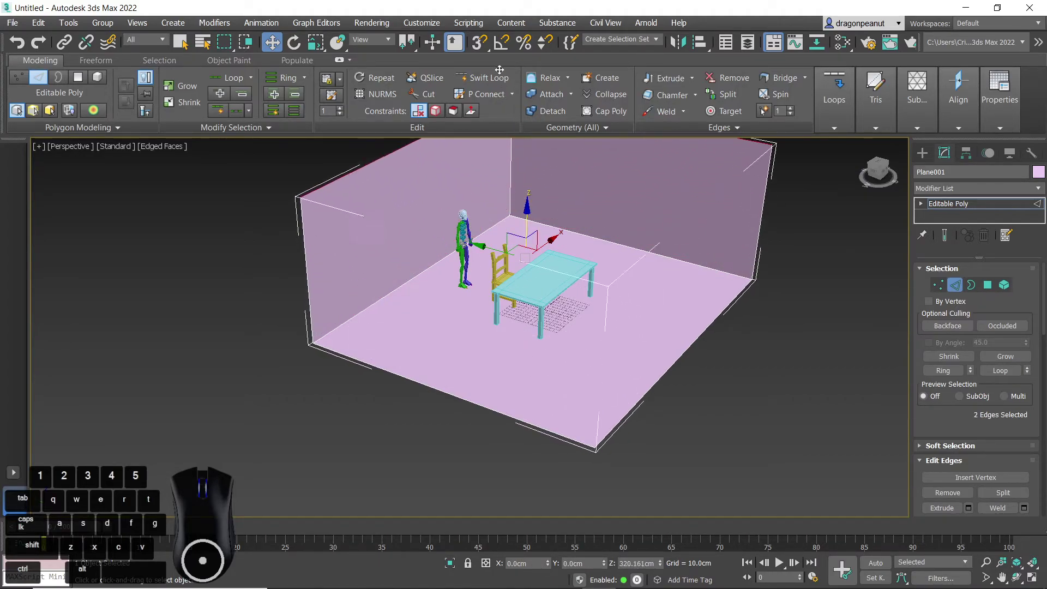
middle_drag(526, 167, 562, 207)
middle_drag(499, 233, 503, 228)
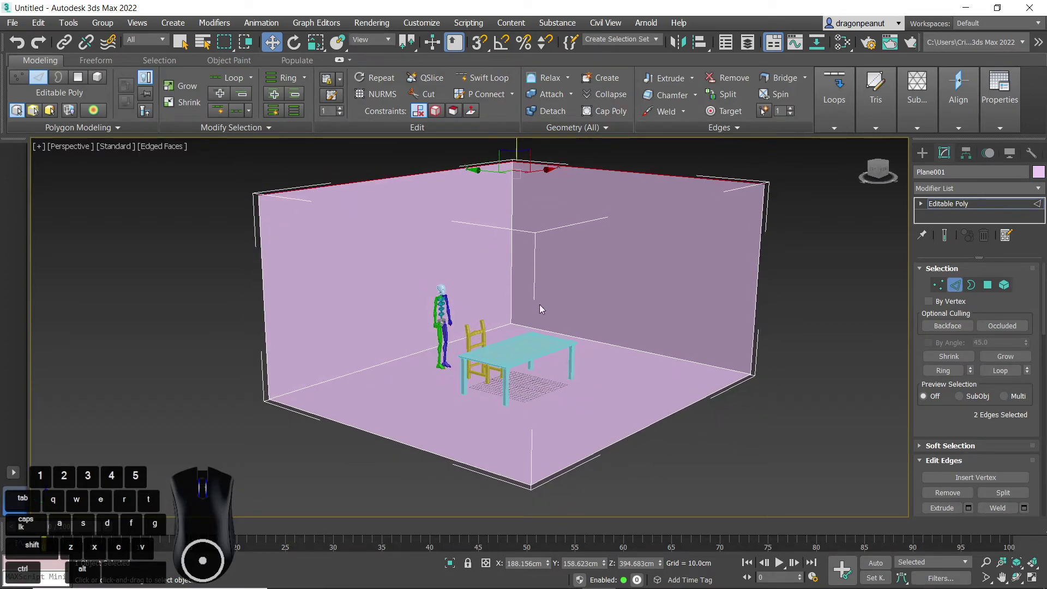
click(792, 374)
Leave edge editing, isolate the room, table and chair so the Biped is hidden, and clear the selection.
scroll(518, 339, up, 5)
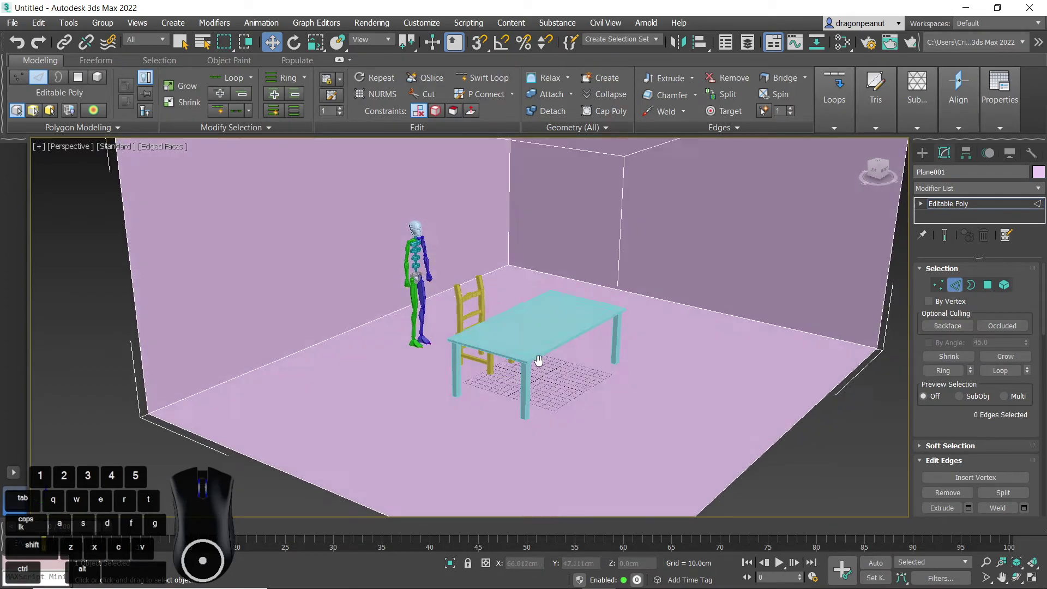
scroll(512, 339, down, 4)
drag(680, 423, 775, 342)
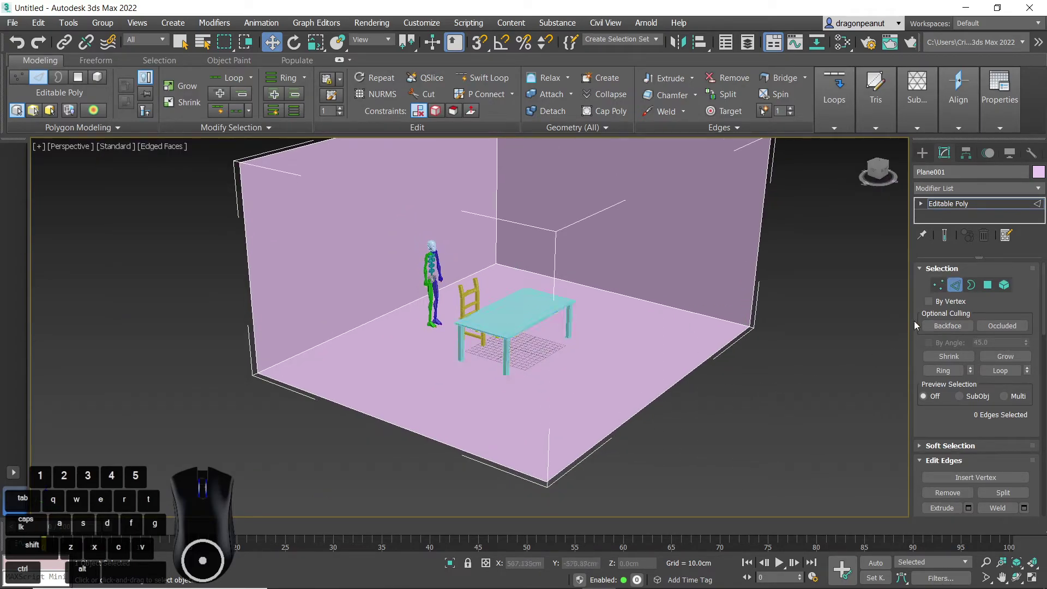
click(953, 285)
drag(501, 321, 460, 226)
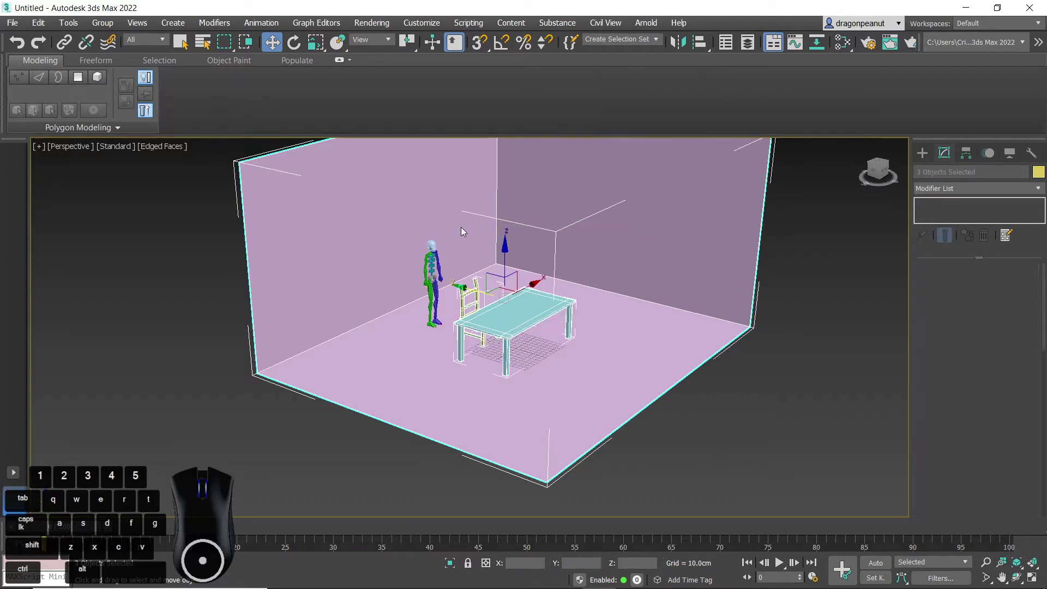
key(alt+q)
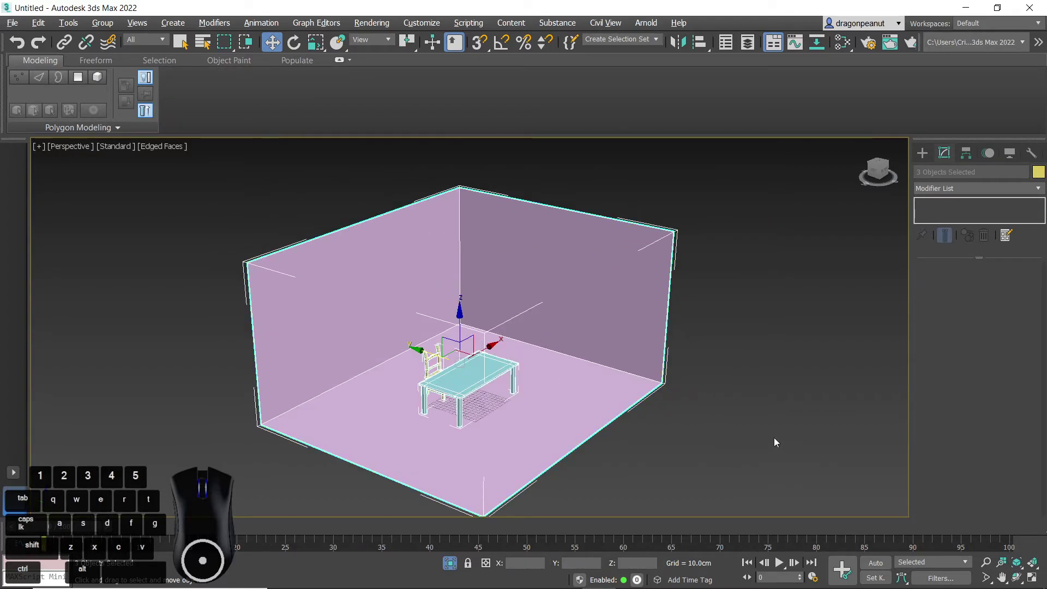
click(777, 440)
Create a teapot with a radius of about 15 cm on the floor beside the chair.
scroll(477, 354, up, 8)
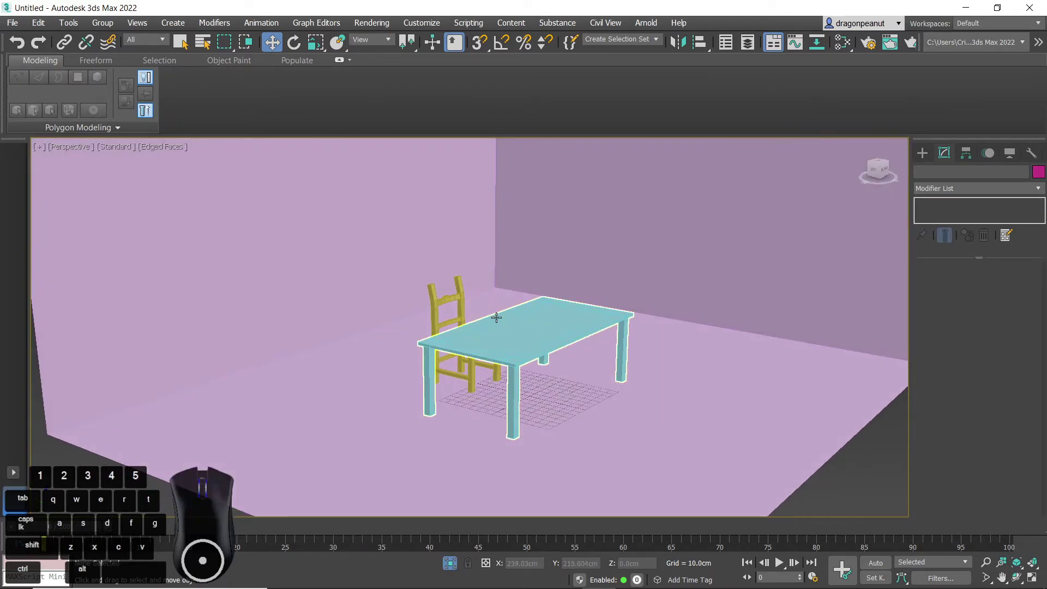
scroll(499, 315, up, 4)
mouse_move(501, 313)
alt+middle_down()
mouse_move(514, 323)
mouse_move(490, 322)
alt+middle_up()
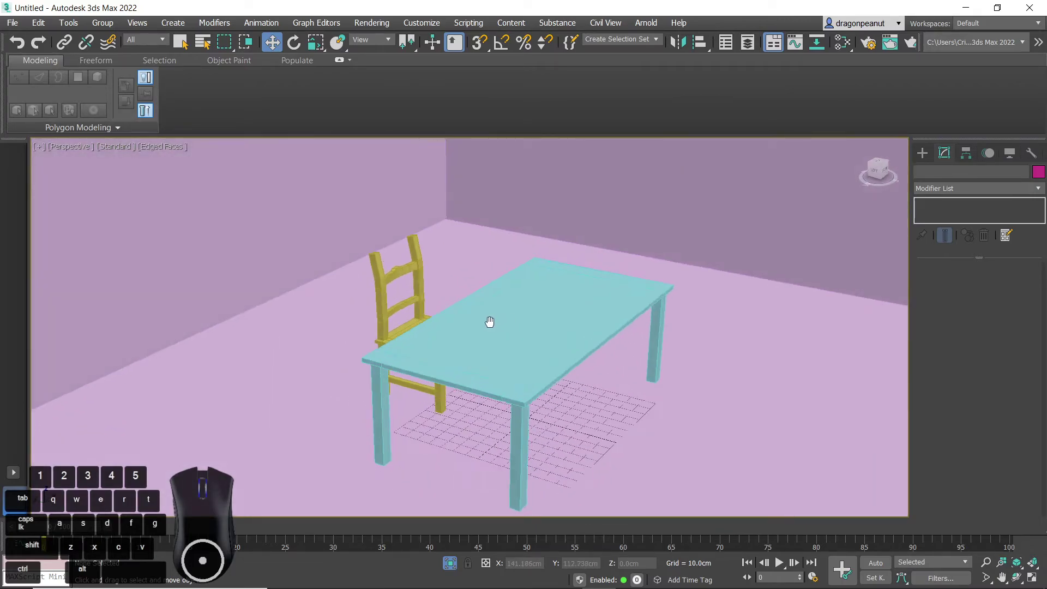
click(183, 25)
mouse_move(248, 44)
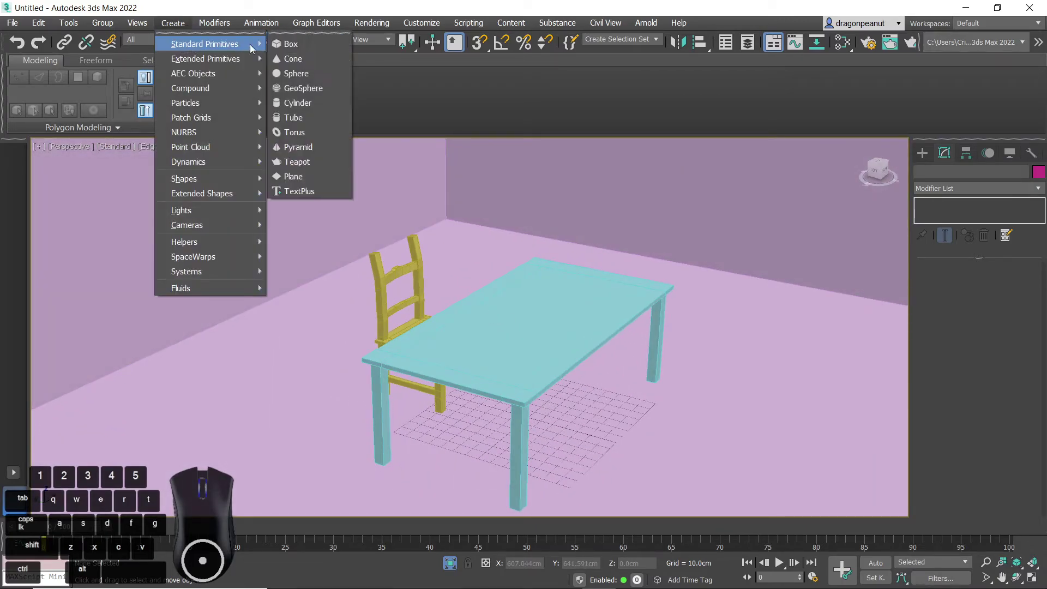
click(314, 162)
drag(264, 410, 270, 428)
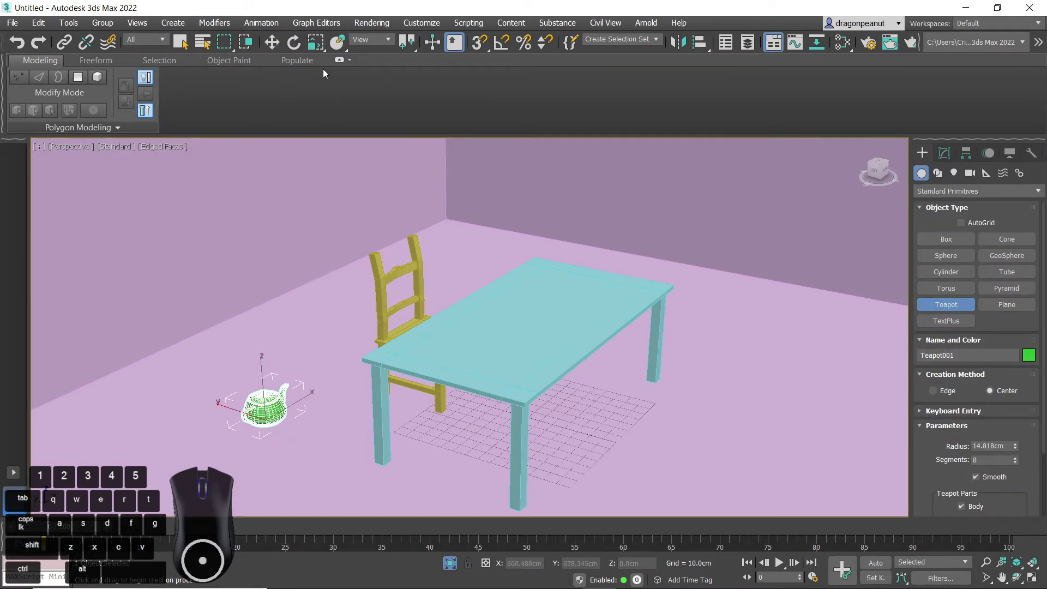
Place the teapot on the tabletop with Select and Place and rotate it about -23 degrees around Z.
click(337, 44)
drag(264, 421, 529, 319)
right_click(528, 316)
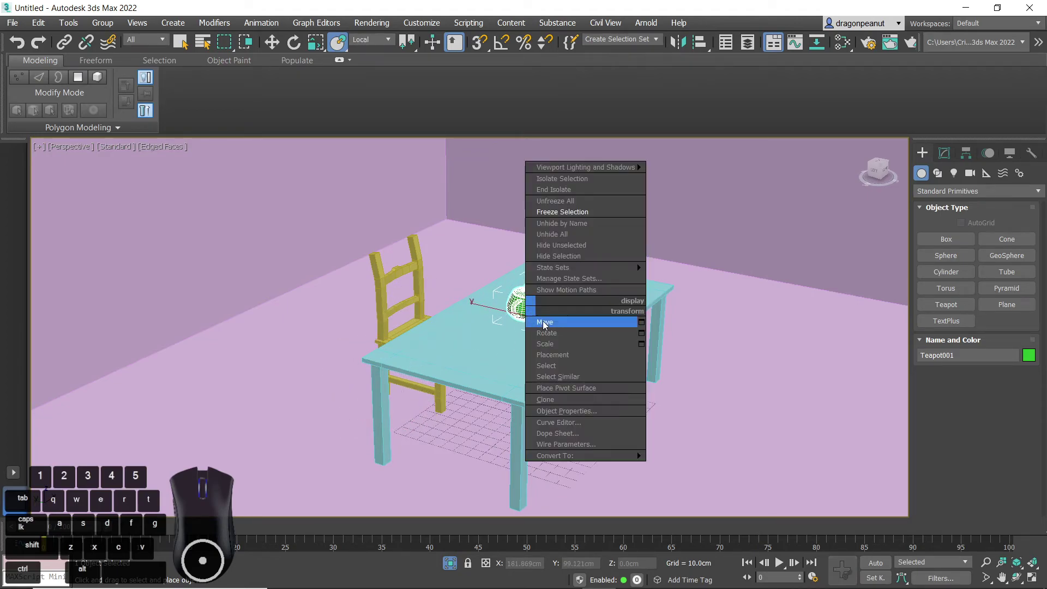
click(546, 333)
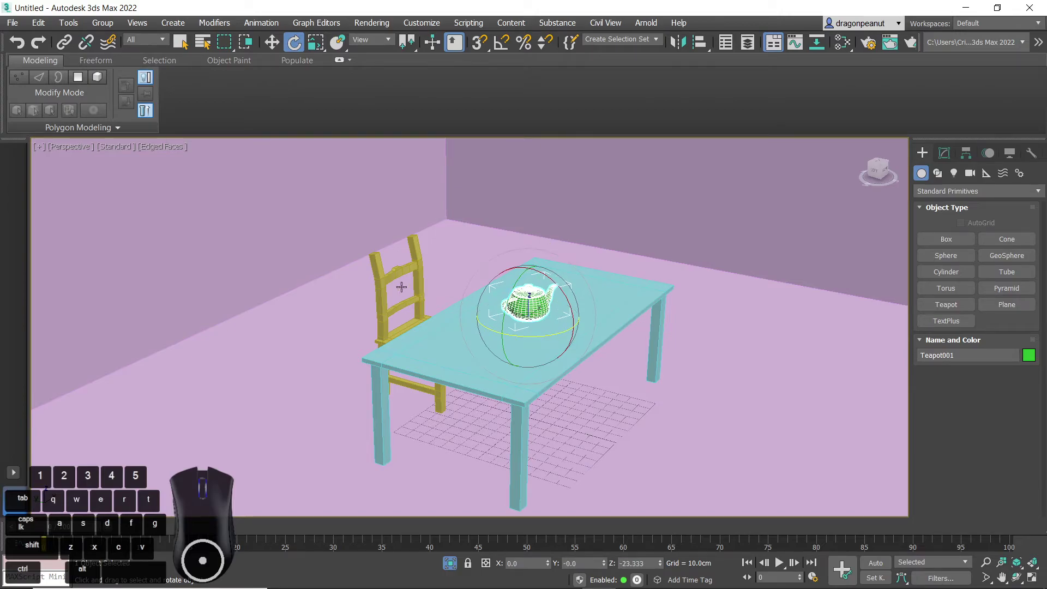
Make a copy of the chair rotated about 176 degrees around Z.
click(400, 307)
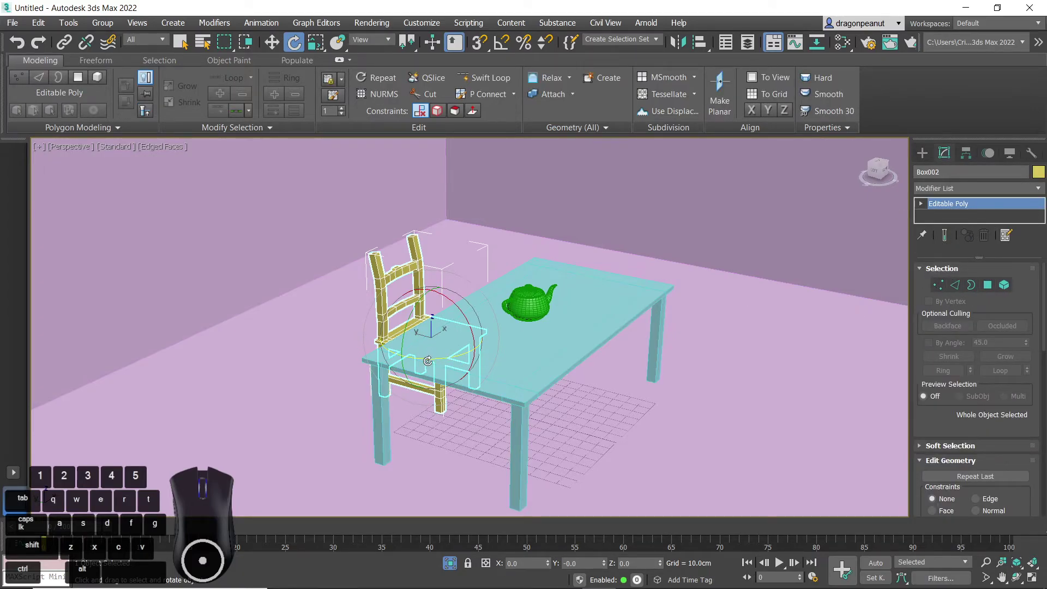
mouse_move(436, 358)
shift+mouse_down()
mouse_move(533, 355)
mouse_move(625, 319)
mouse_move(622, 306)
shift+mouse_up()
click(526, 359)
Move the chair copy to the opposite long side of the table, facing the first chair.
right_click(470, 329)
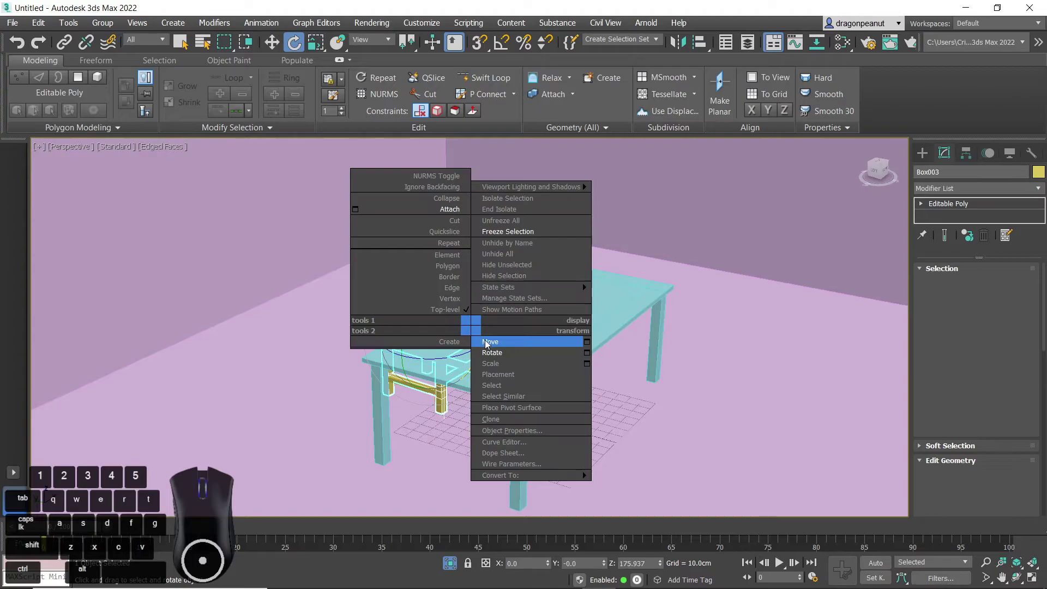
click(494, 342)
mouse_move(391, 325)
mouse_down()
mouse_move(507, 336)
mouse_move(604, 376)
mouse_move(637, 349)
mouse_up()
click(709, 382)
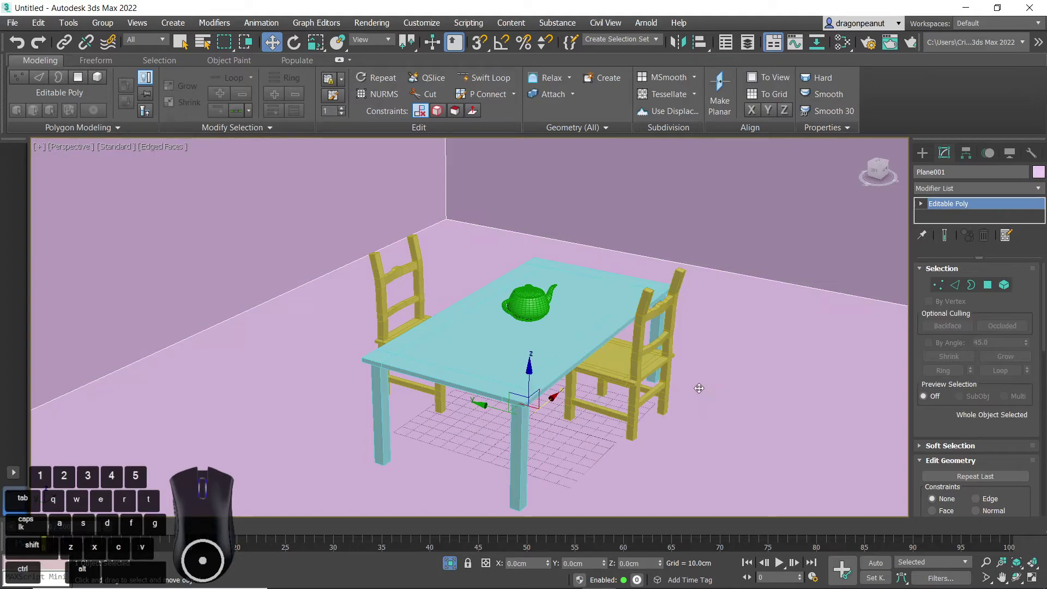
Create an Arnold Standard Surface material in the Slate Material Editor and set its specular weight to 0.
alt+middle_drag(602, 359, 625, 362)
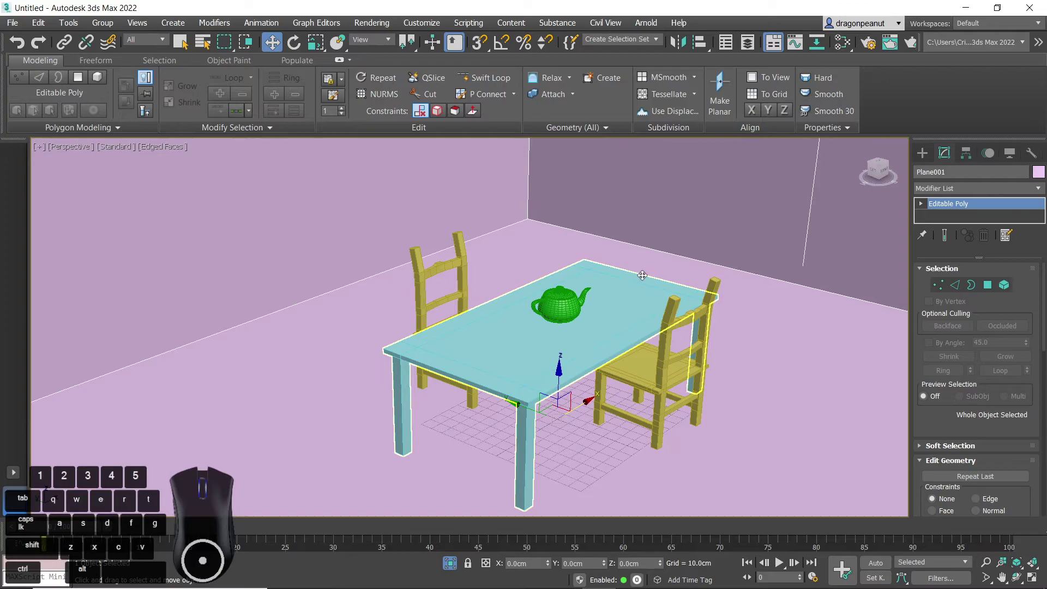
middle_drag(571, 298, 548, 270)
key(m)
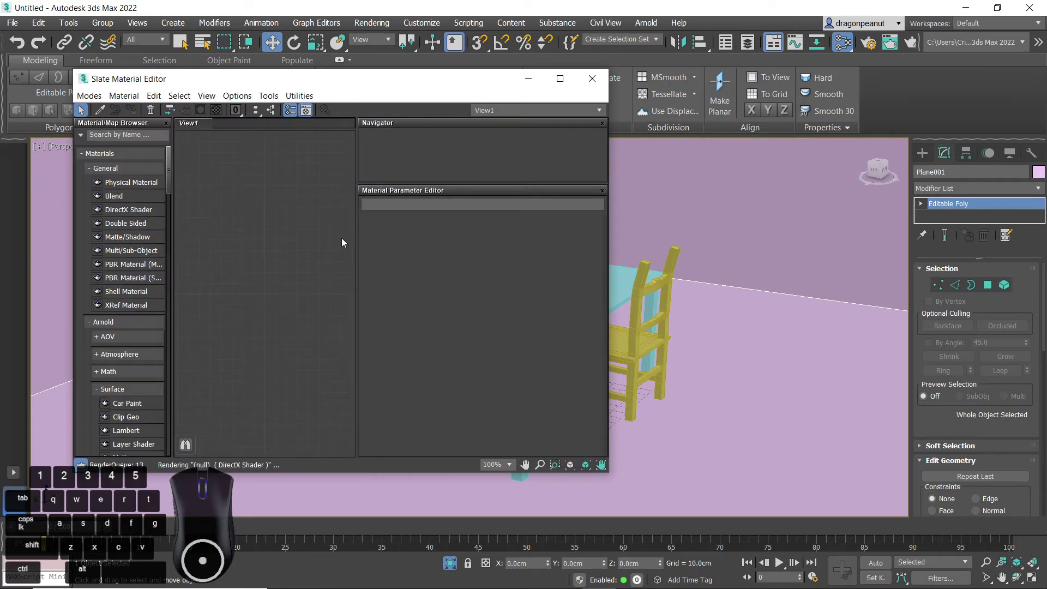
click(110, 169)
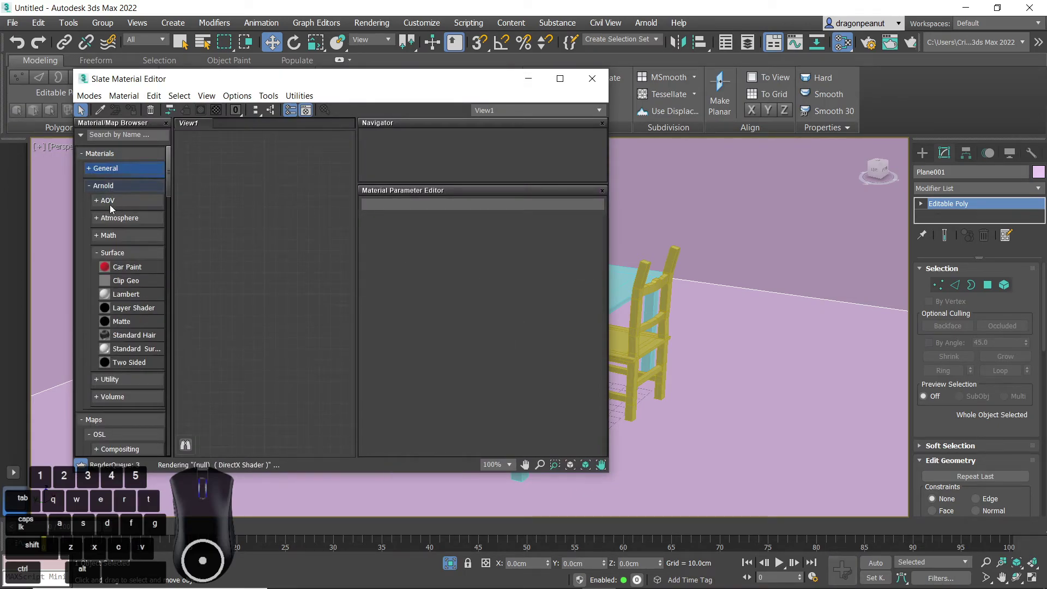
drag(129, 351, 250, 321)
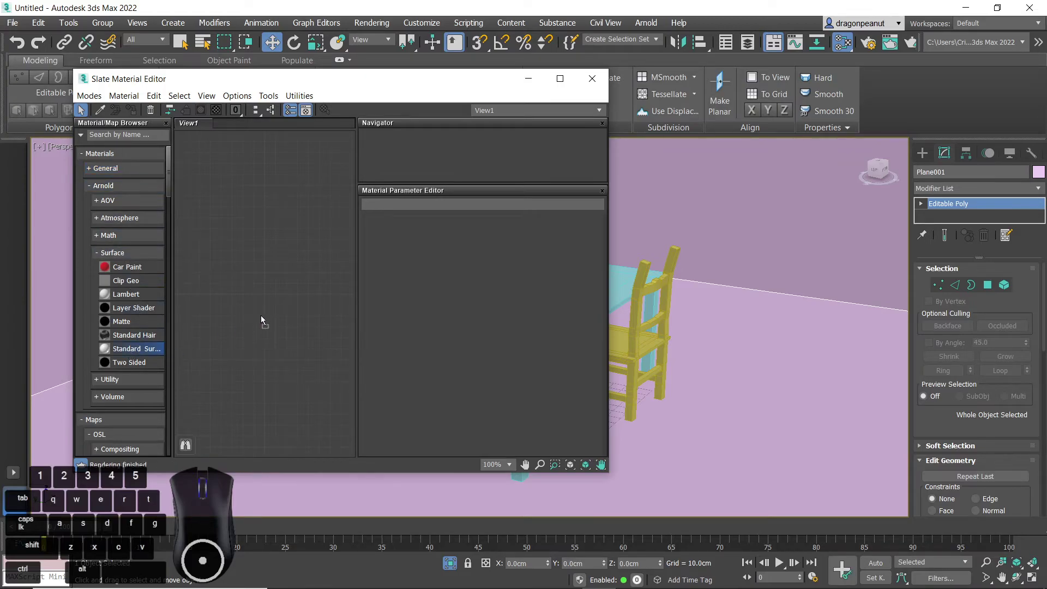
drag(261, 243, 261, 245)
double_click(261, 250)
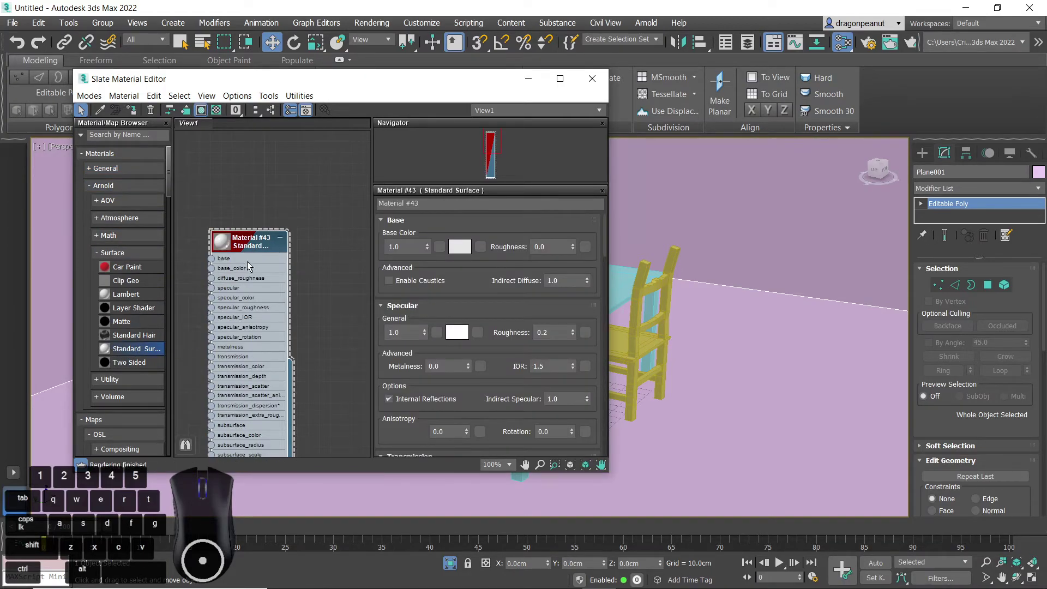
right_click(425, 332)
Assign the Standard Surface material to all objects in the scene and close the material editor.
click(709, 274)
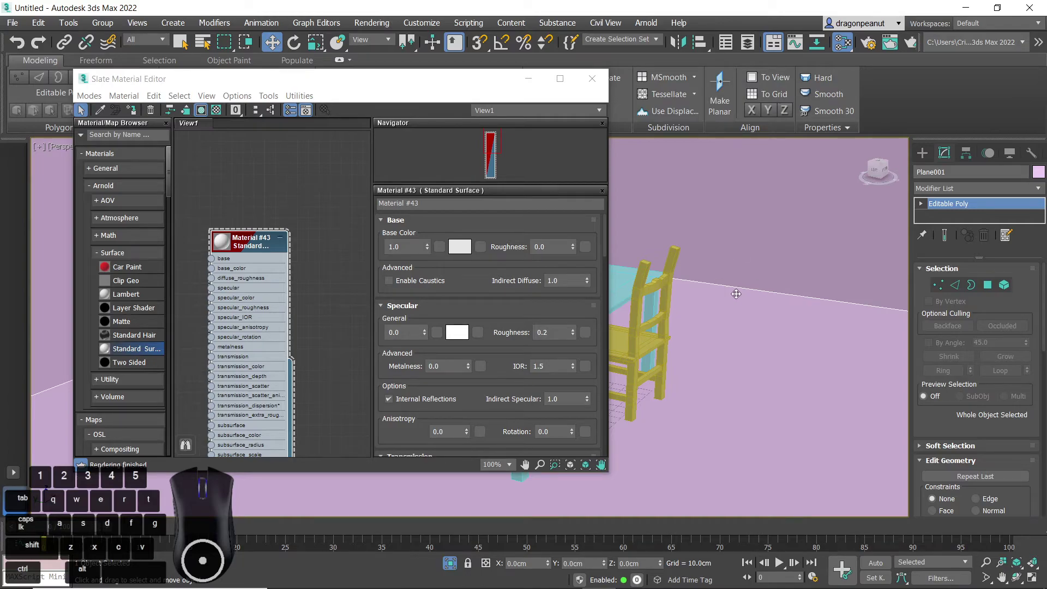
key(ctrl+a)
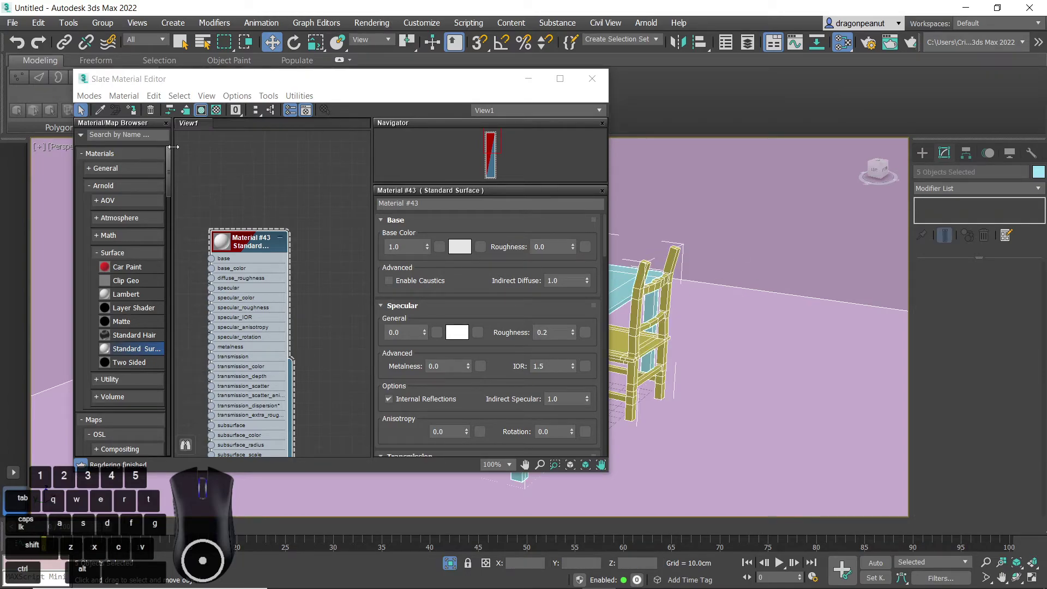
click(133, 112)
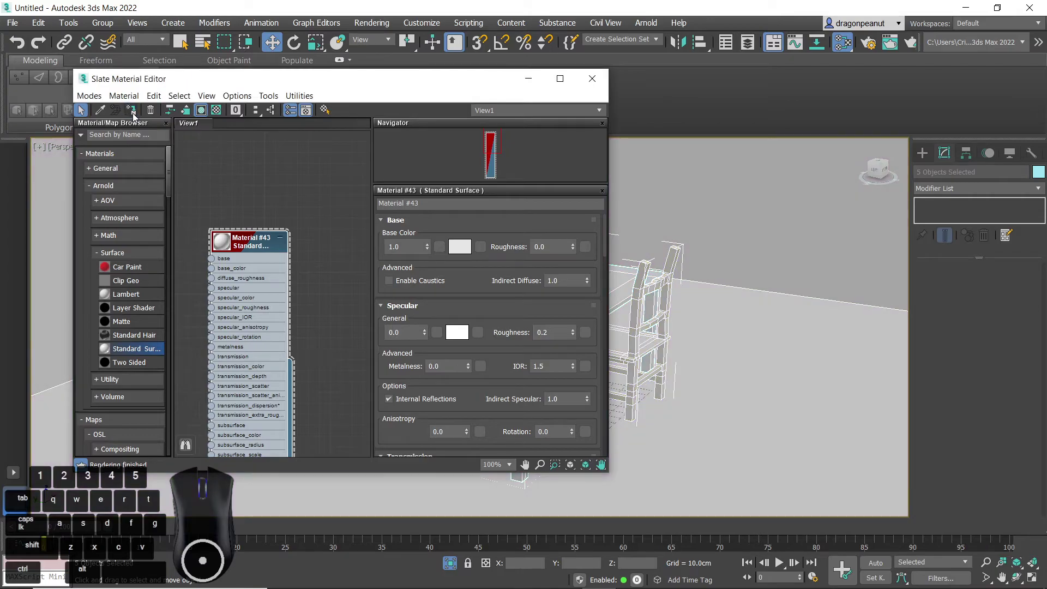
click(592, 79)
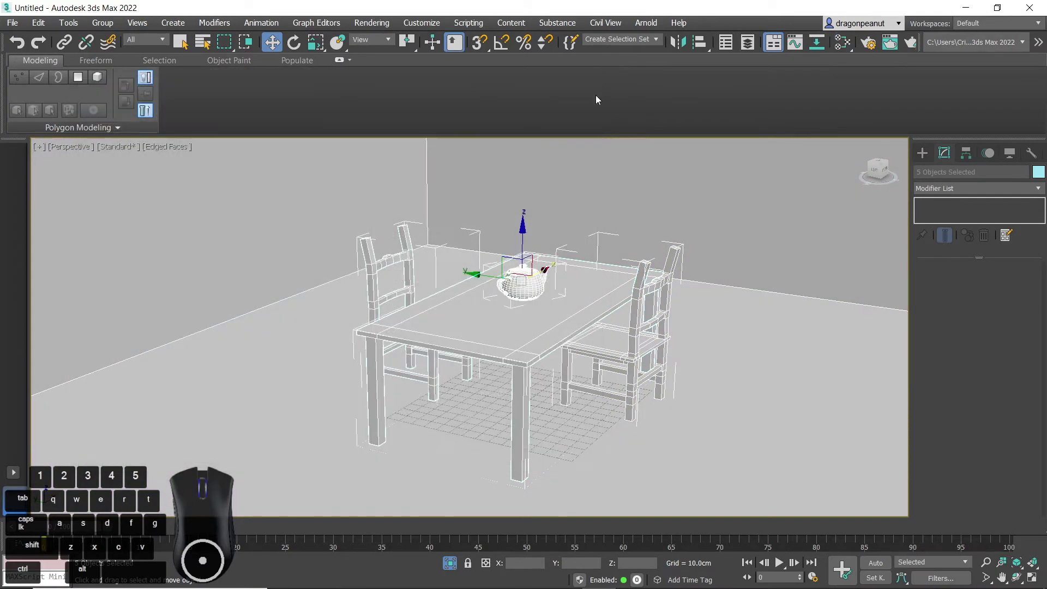
Render the perspective view at 1280x720 with Arnold, then close the rendered image and the render setup.
click(864, 46)
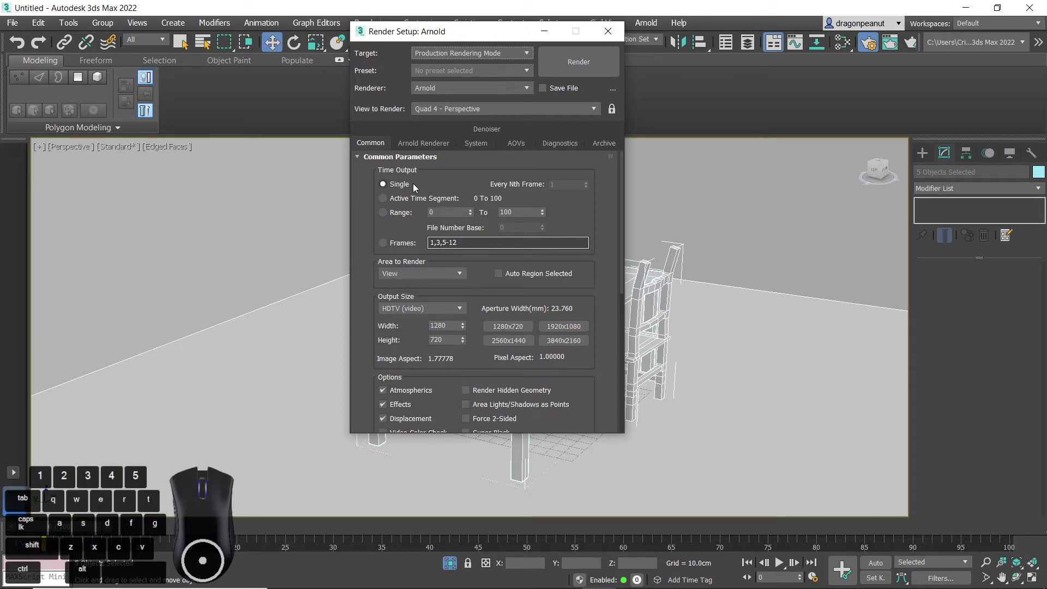
click(570, 61)
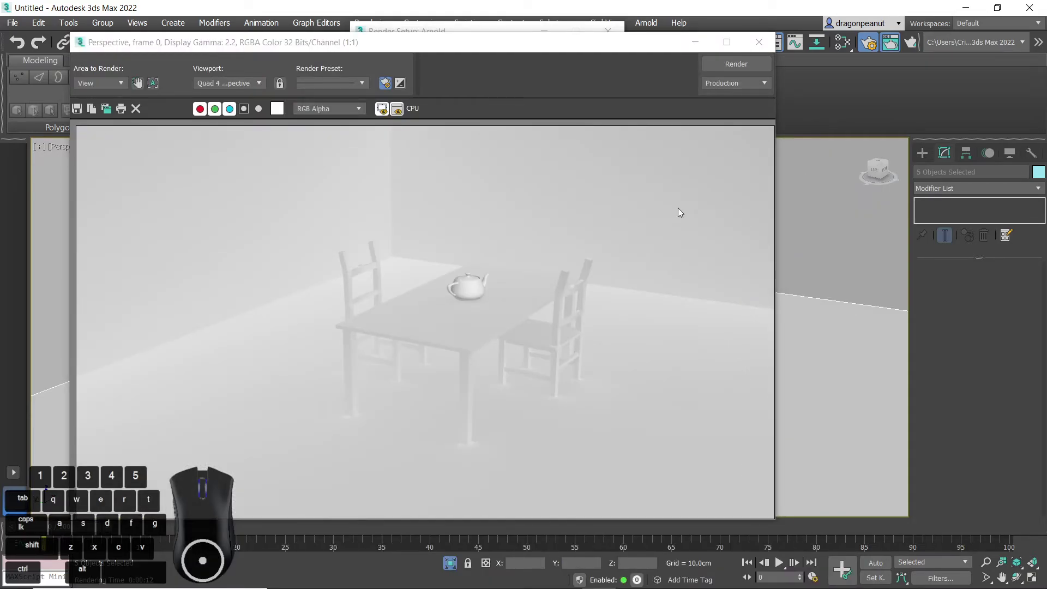
click(759, 42)
click(607, 31)
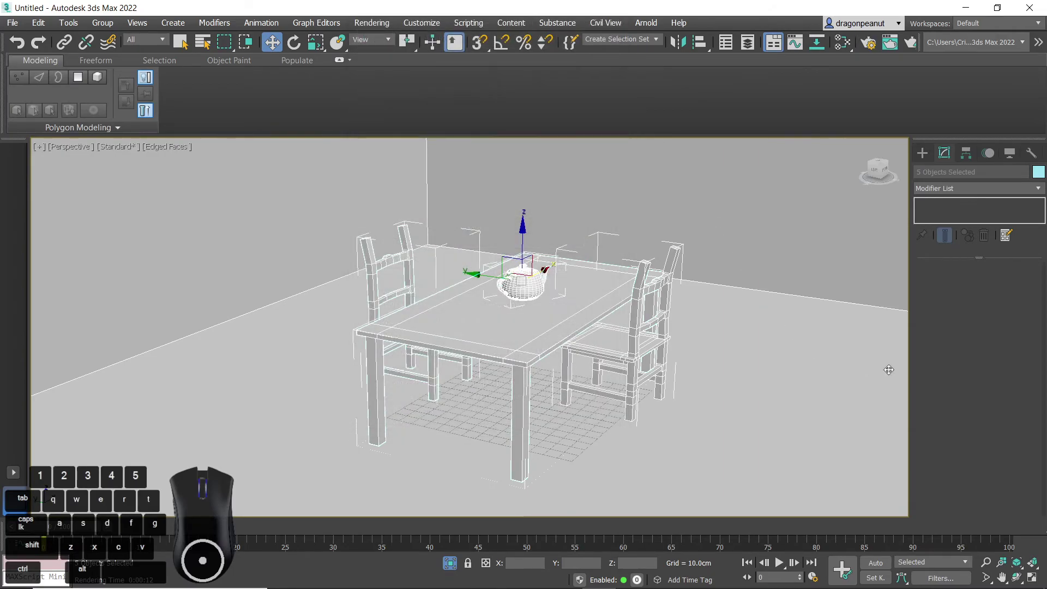
Create a targeted Arnold quad light on the floor beyond the chair farthest from the left wall, aiming it beneath the table.
click(922, 153)
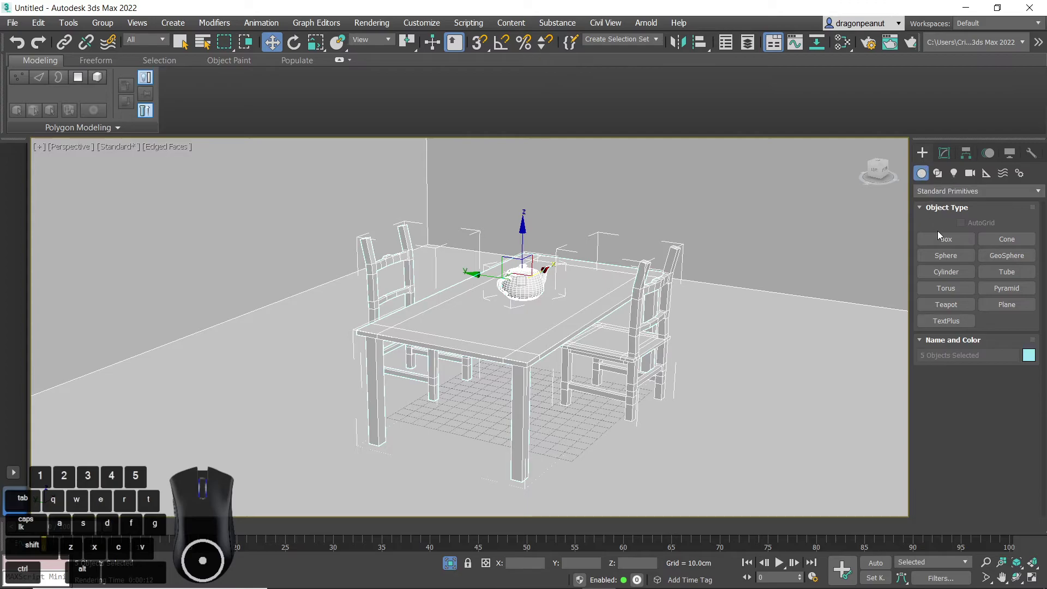
click(953, 173)
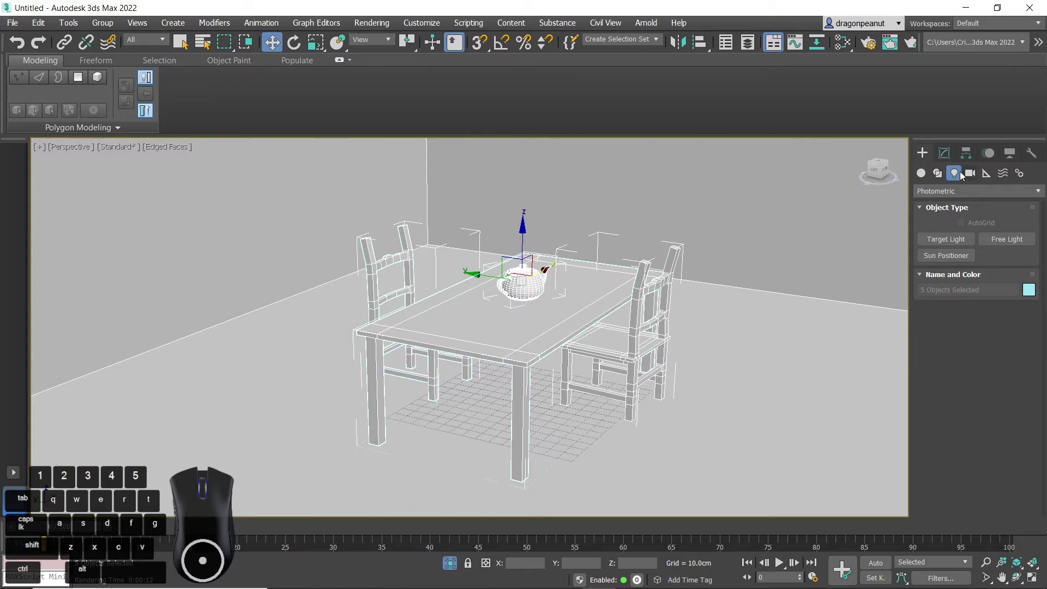
click(957, 191)
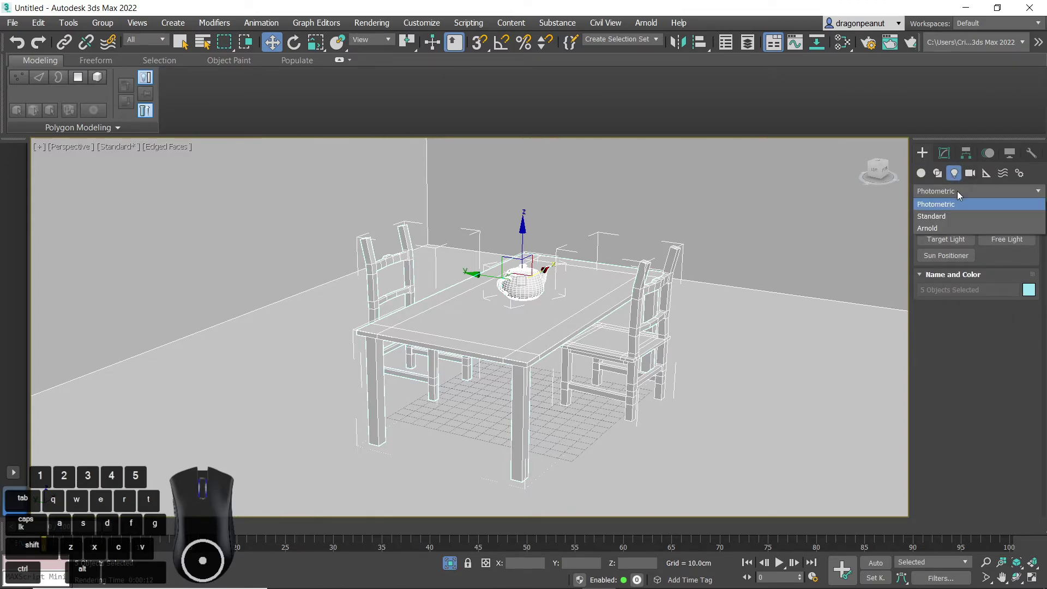
click(956, 227)
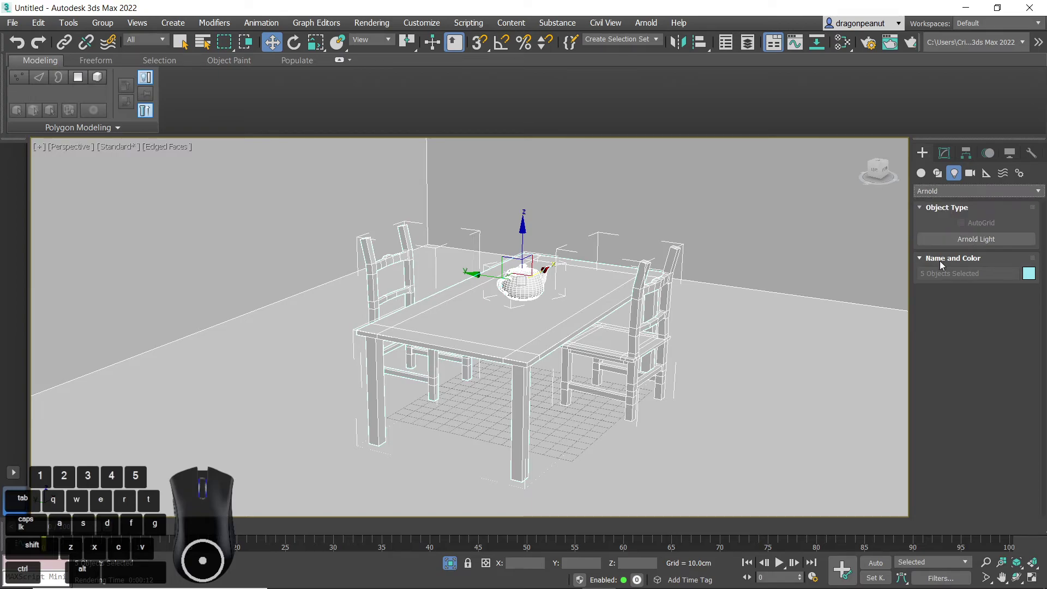
click(990, 240)
click(850, 354)
drag(837, 353, 700, 376)
mouse_move(515, 406)
mouse_down()
mouse_move(432, 435)
mouse_move(495, 405)
mouse_up()
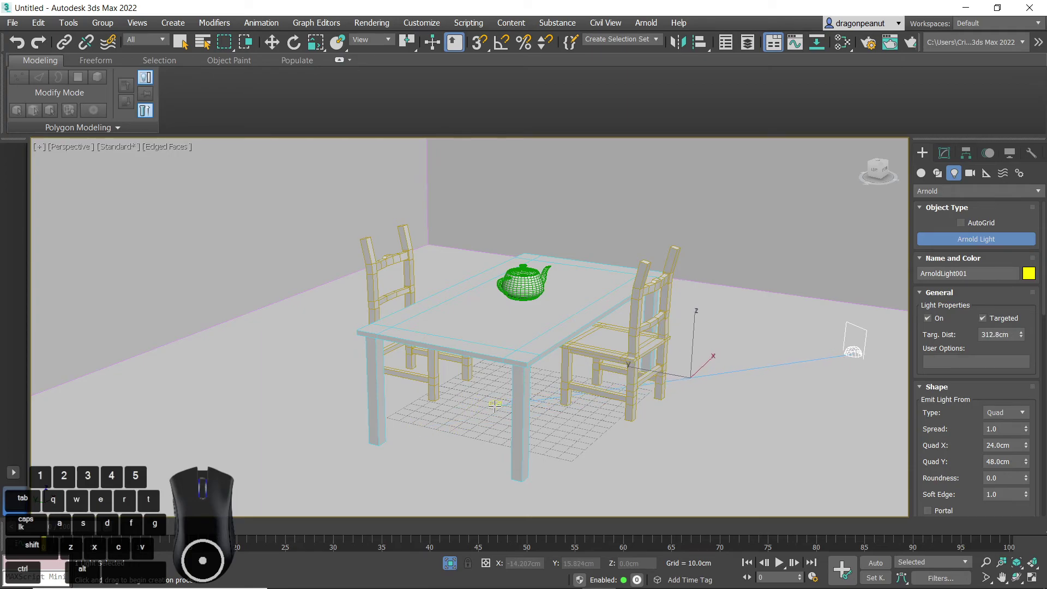
Raise the Arnold light straight up to a height of about 203 cm, leaving its target on the floor.
key(w)
drag(859, 319, 842, 186)
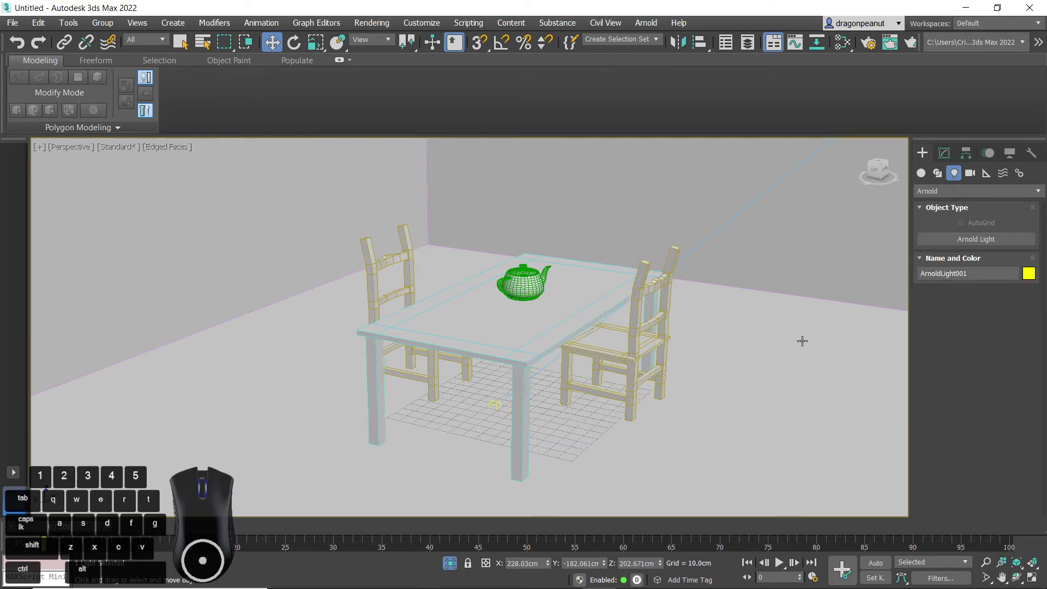
scroll(712, 338, down, 5)
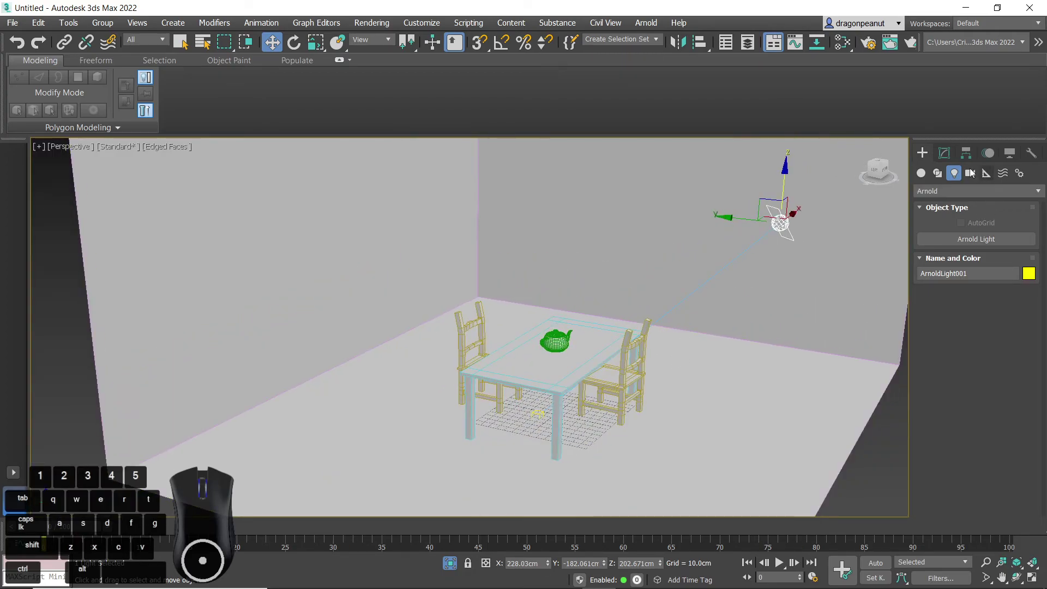
Enlarge the light's quad shape to 144.4 cm in X and 155.4 cm in Y.
click(944, 153)
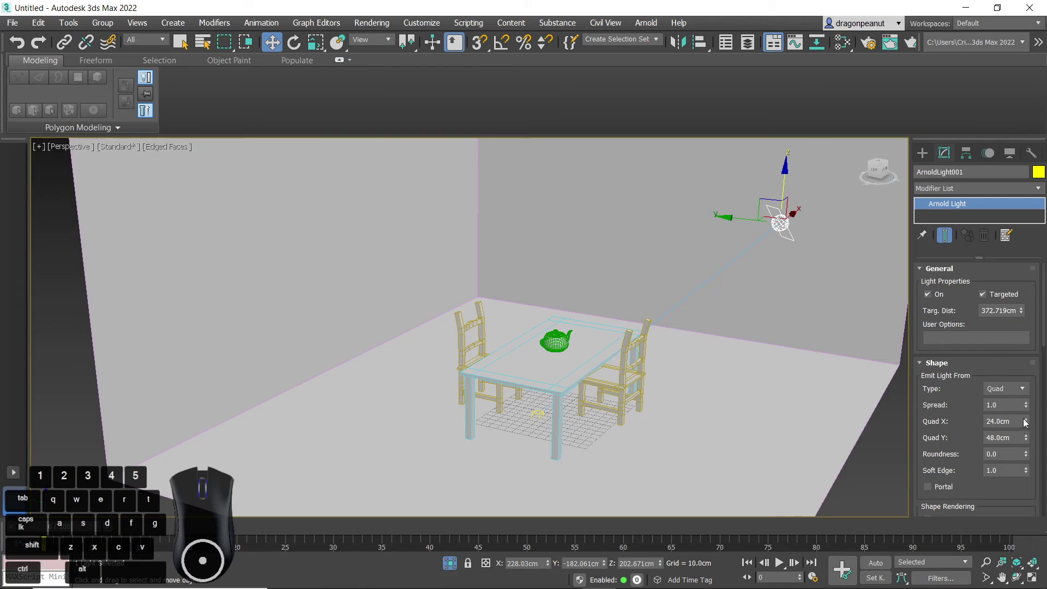
drag(1026, 421, 1044, 32)
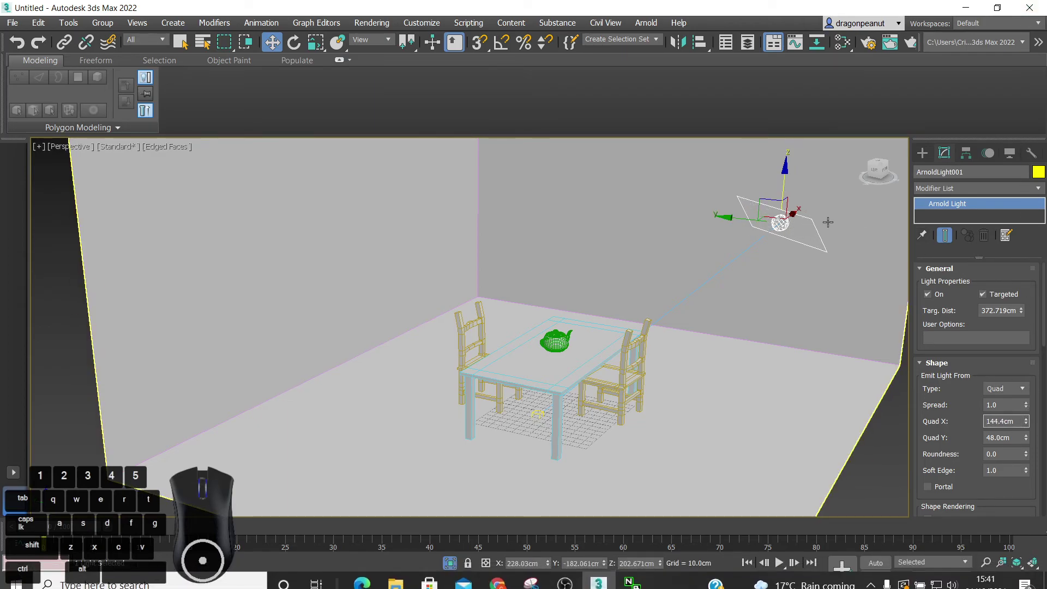
click(1025, 435)
drag(1025, 437, 1027, 349)
drag(982, 318, 1004, 163)
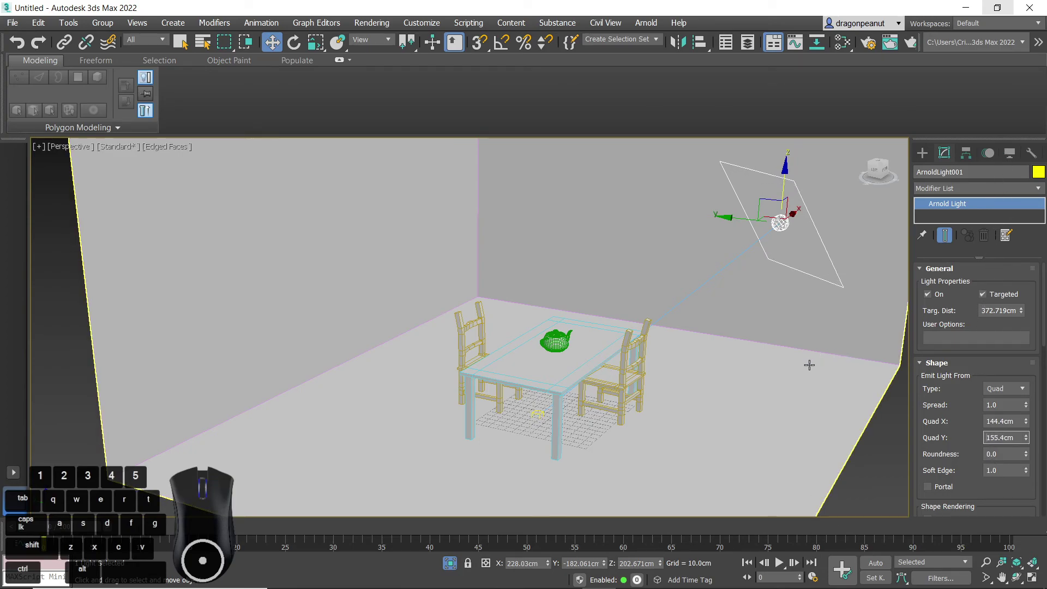
Set the Arnold light's intensity to 10 and its exposure to 10.
middle_drag(818, 362, 791, 345)
drag(968, 446, 941, 220)
scroll(981, 382, down, 3)
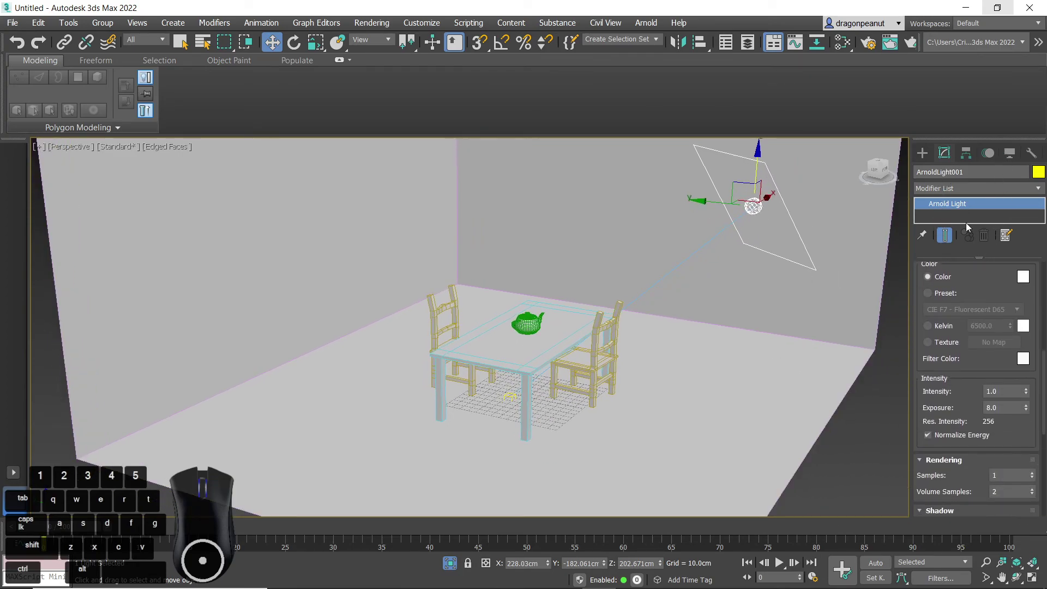
double_click(993, 392)
text(10)
double_click(1006, 408)
text(10)
click(1010, 390)
Frame the table and chairs closer, render the perspective view to check the lighting, and close the rendered image.
scroll(731, 357, up, 6)
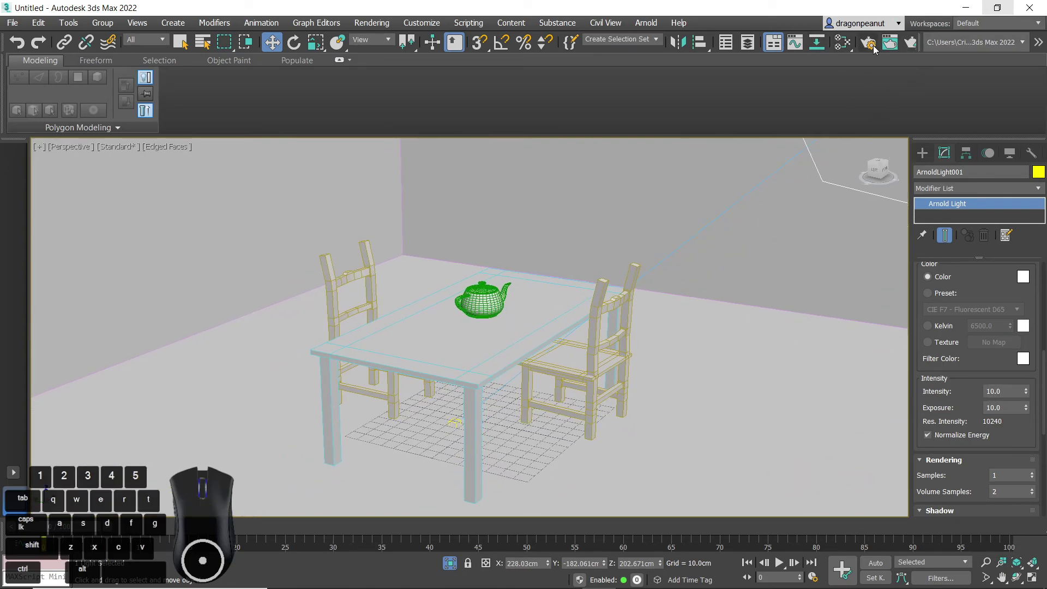
click(912, 43)
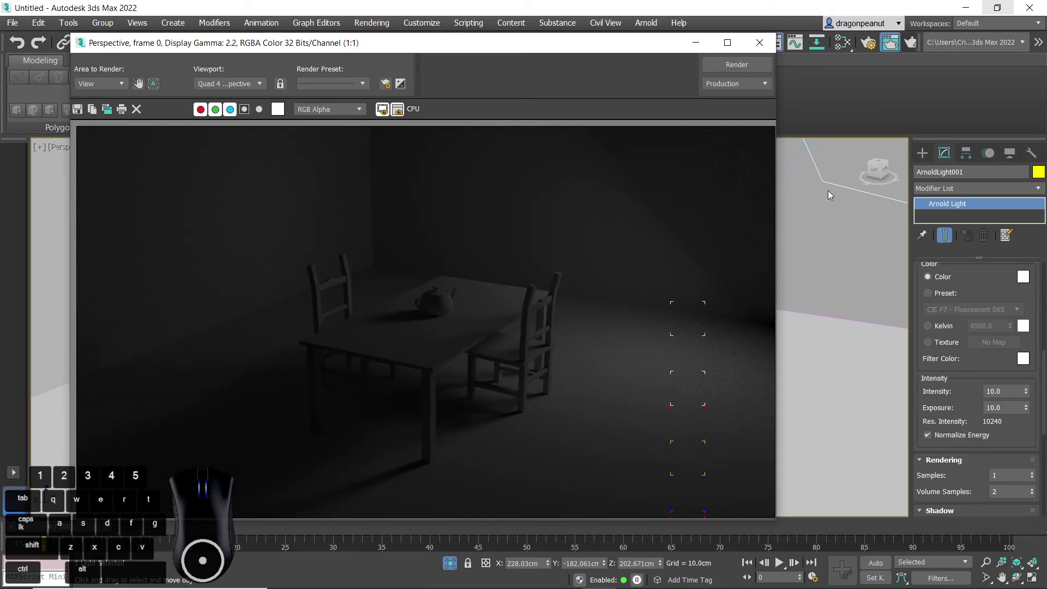
click(759, 43)
Set the light's exposure to 14 and its intensity to 12, then render the perspective view again.
text(14)
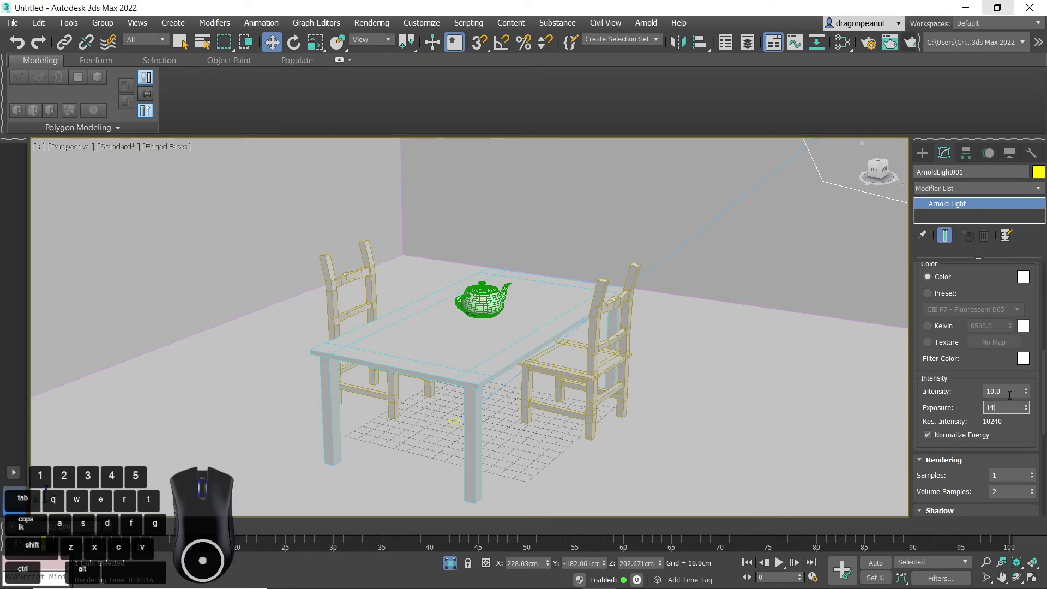
double_click(1006, 392)
text(12)
click(907, 43)
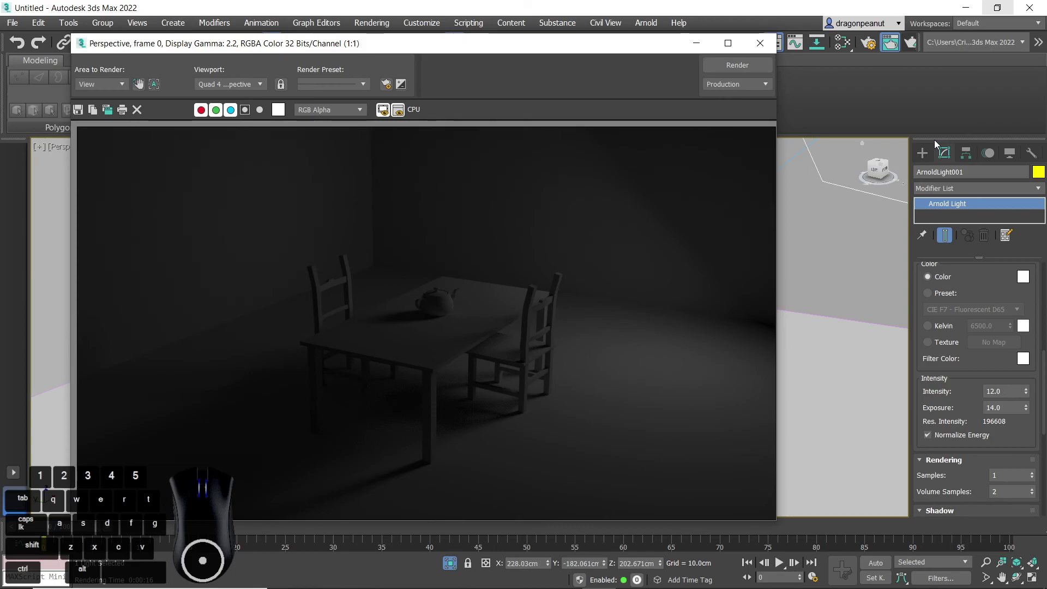